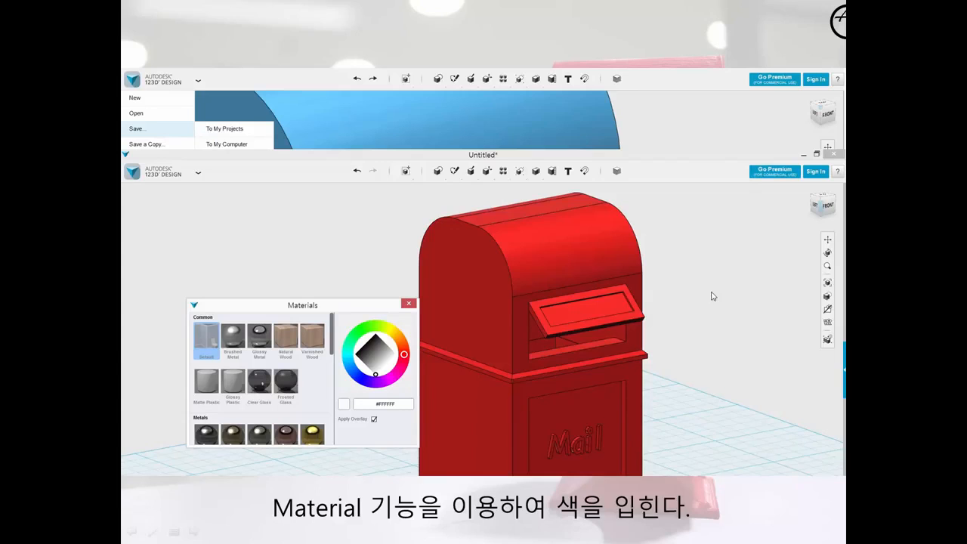
Place a box primitive on the grid with a length, width and height of 40 mm each.
key(alt+Tab)
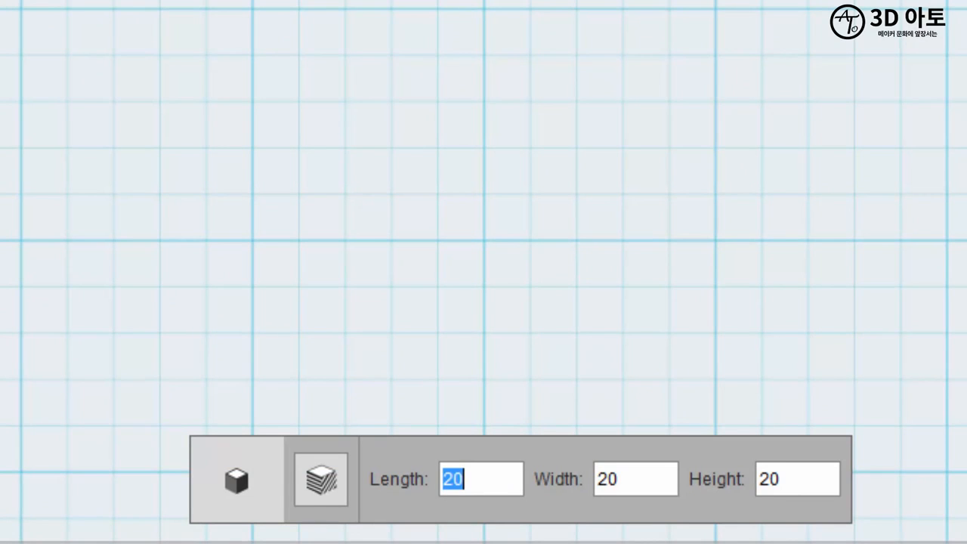
text(40)
key(Tab)
text(40)
key(Tab)
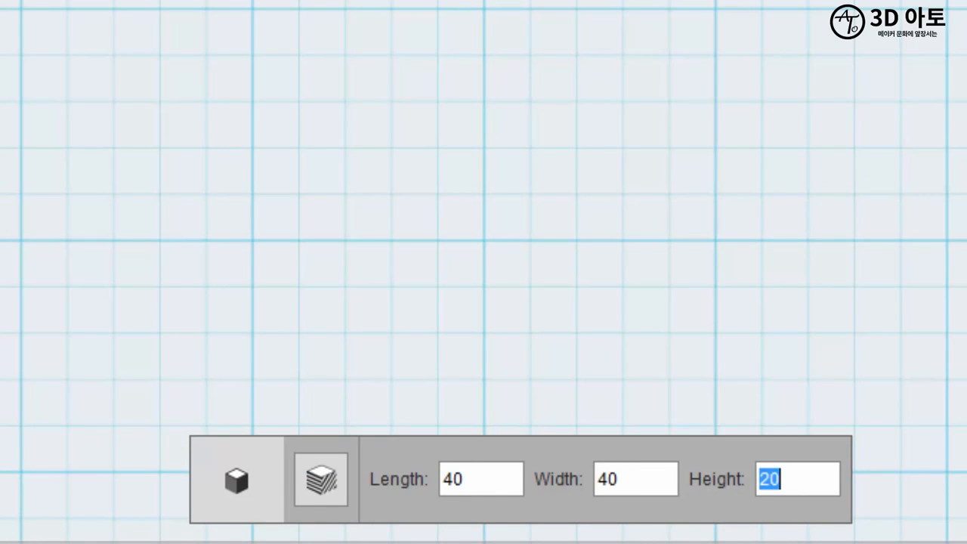
text(40)
key(Return)
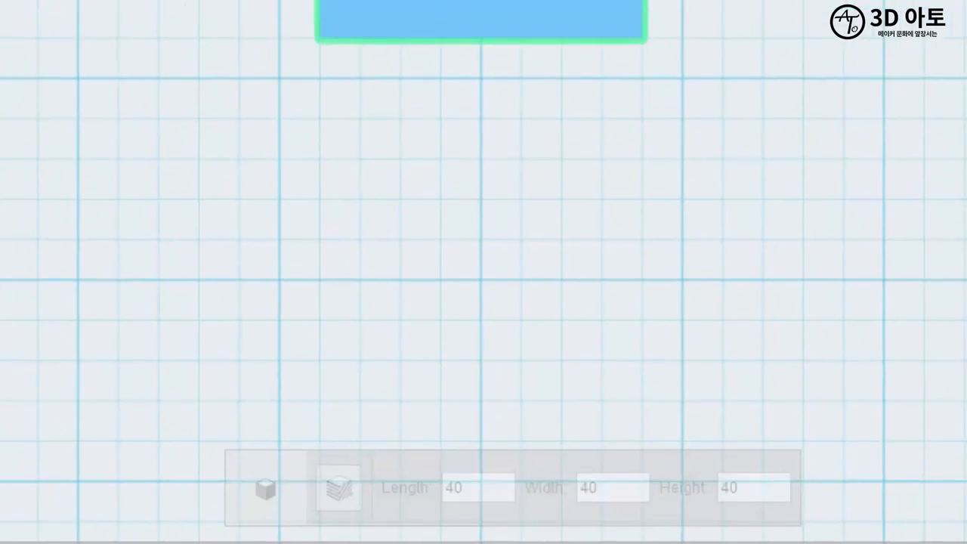
Extrude the box's top face by 2 mm as a new solid to form a separate plate on top.
click(916, 56)
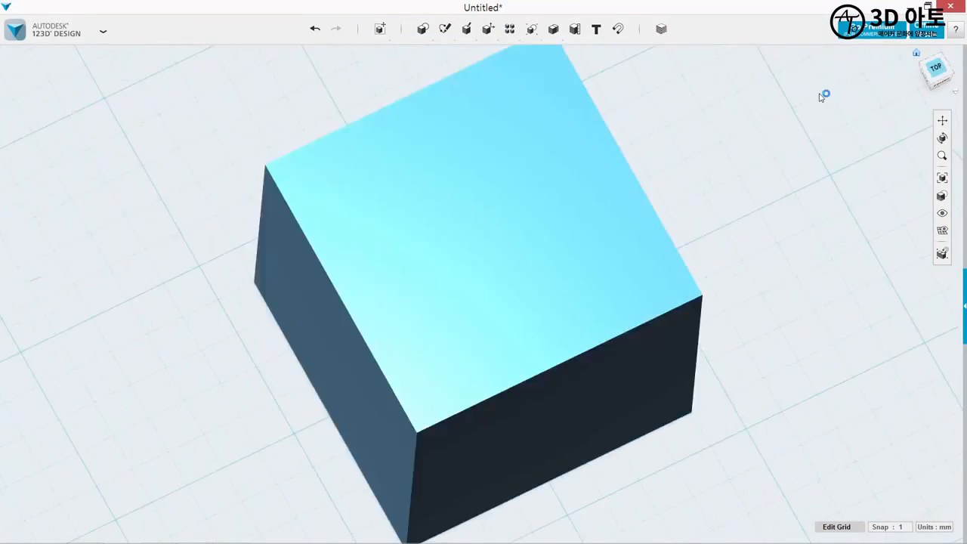
scroll(808, 157, down, 3)
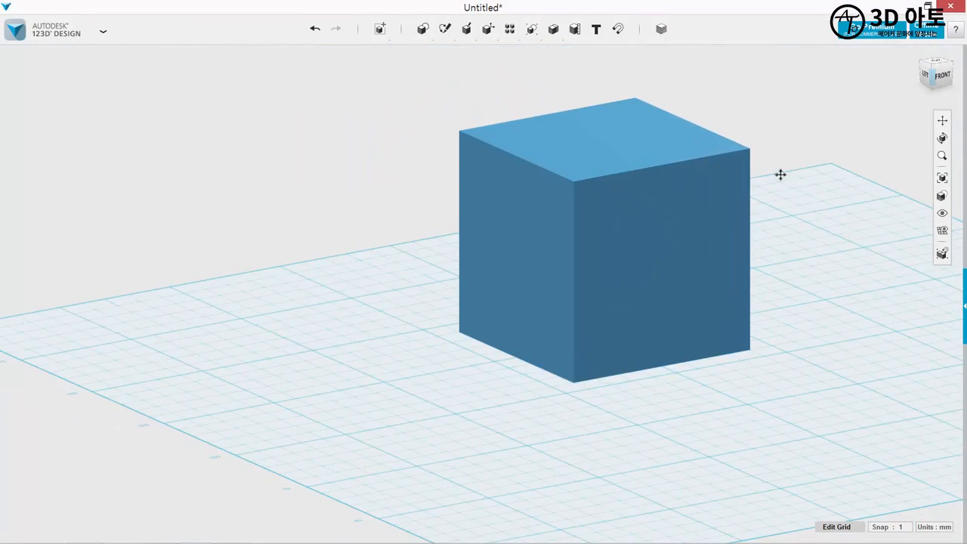
middle_drag(780, 174, 692, 243)
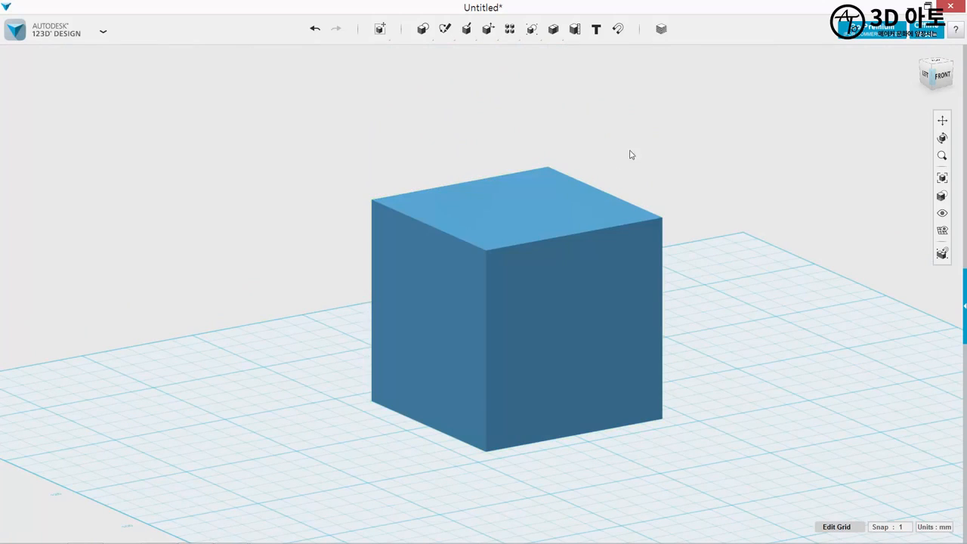
mouse_move(466, 30)
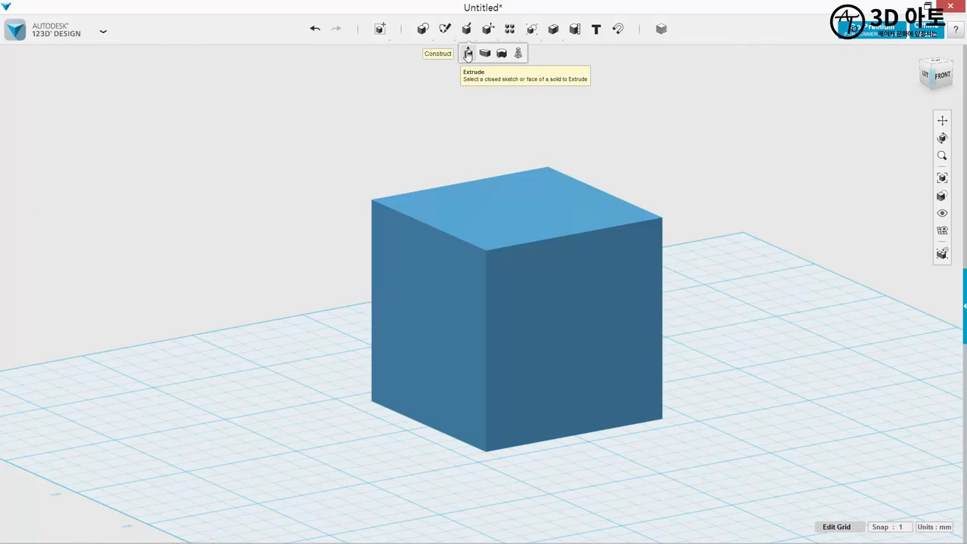
click(467, 54)
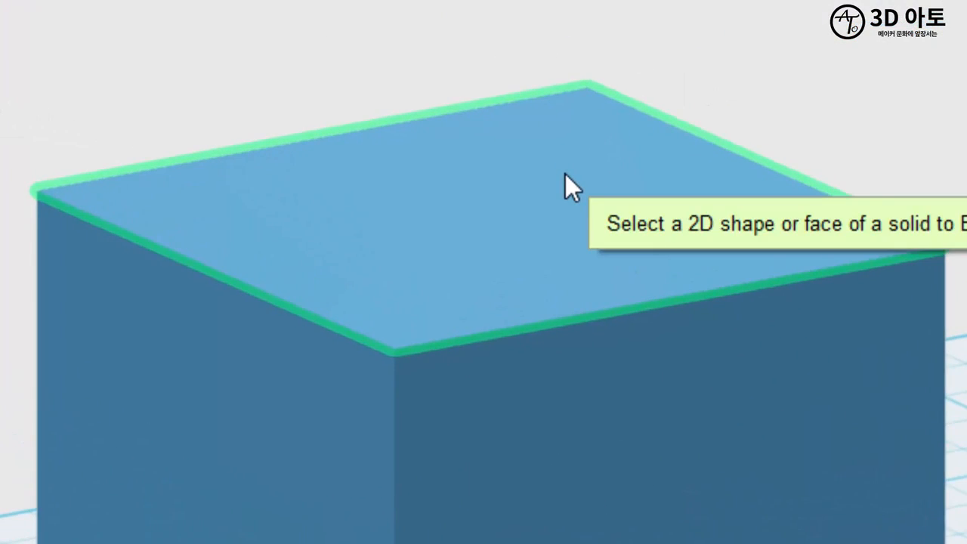
click(565, 176)
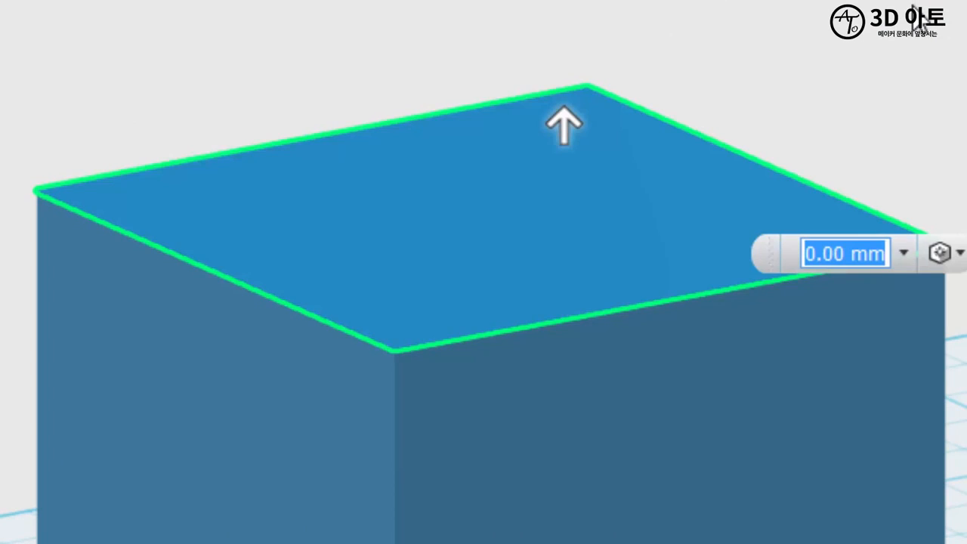
text(2)
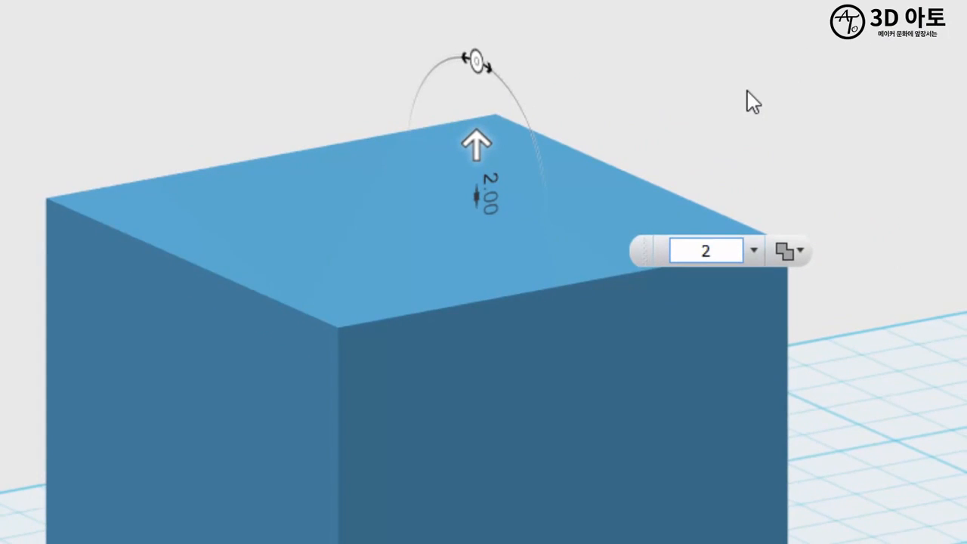
click(787, 251)
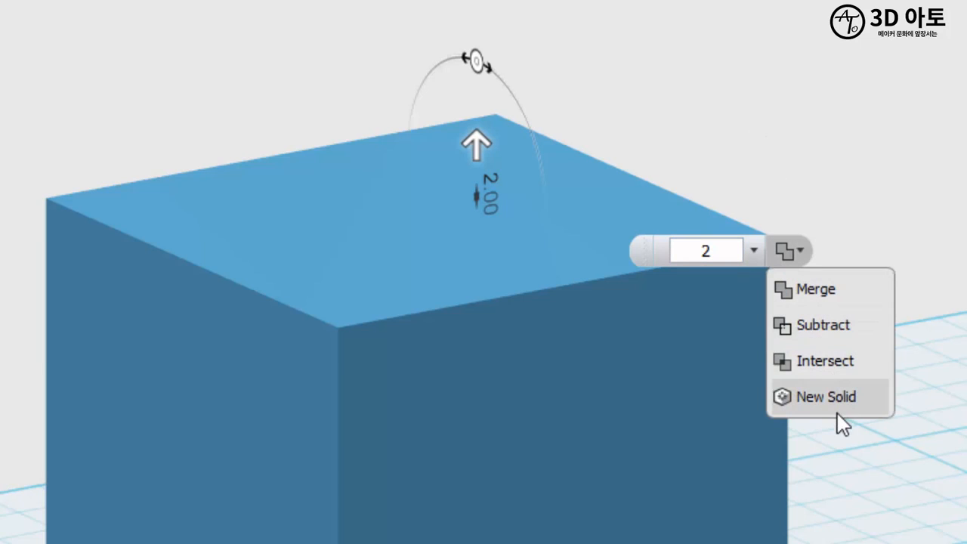
click(826, 397)
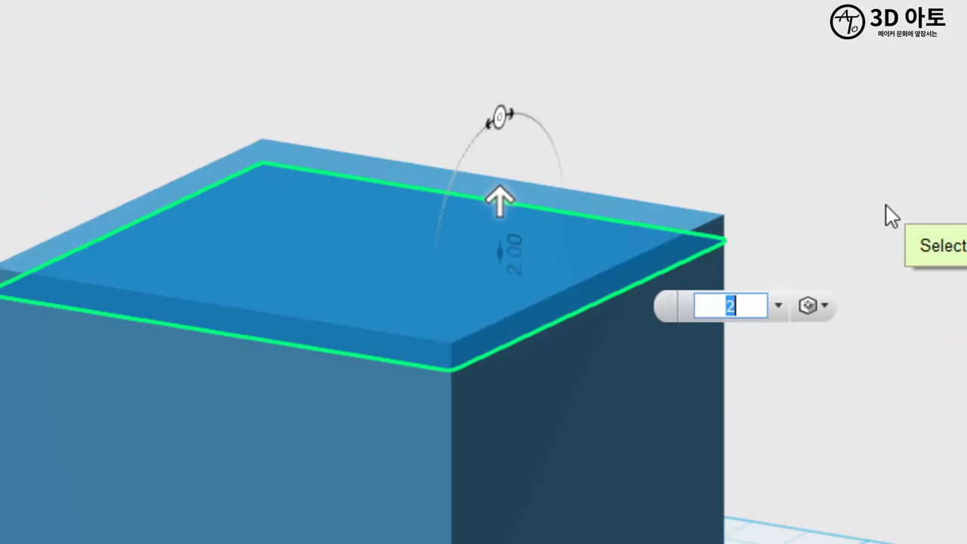
click(885, 205)
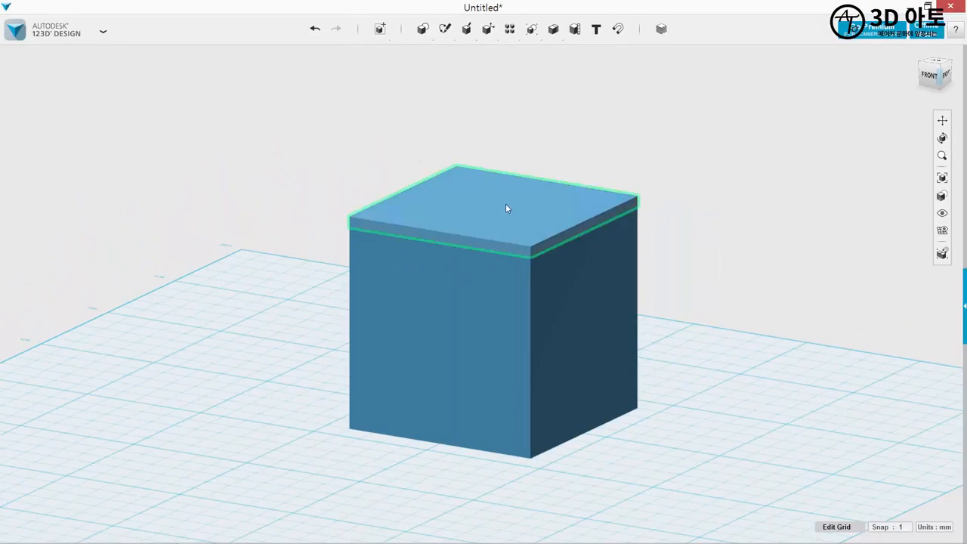
Undo the last change and scale the top plate uniformly by a factor of 1.05 so it overhangs the box.
key(ctrl+z)
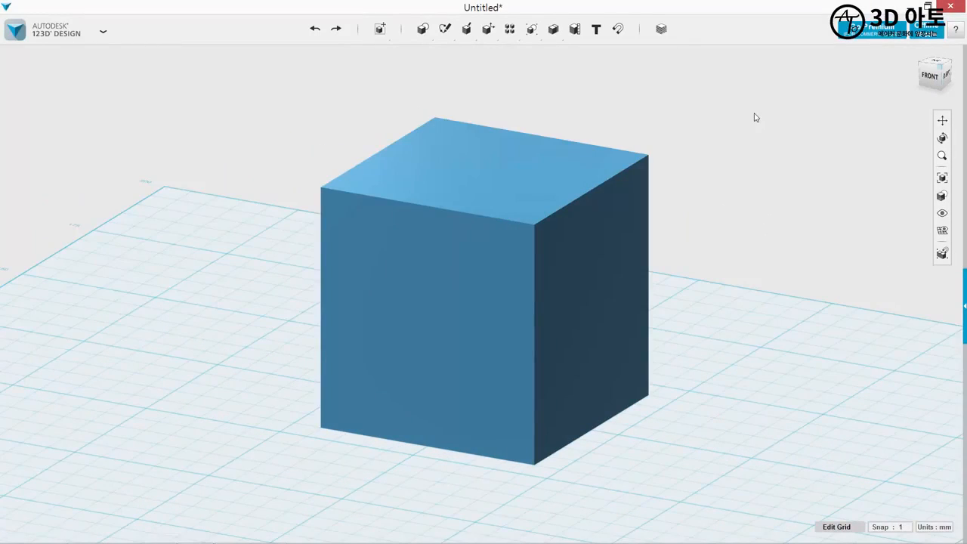
click(599, 174)
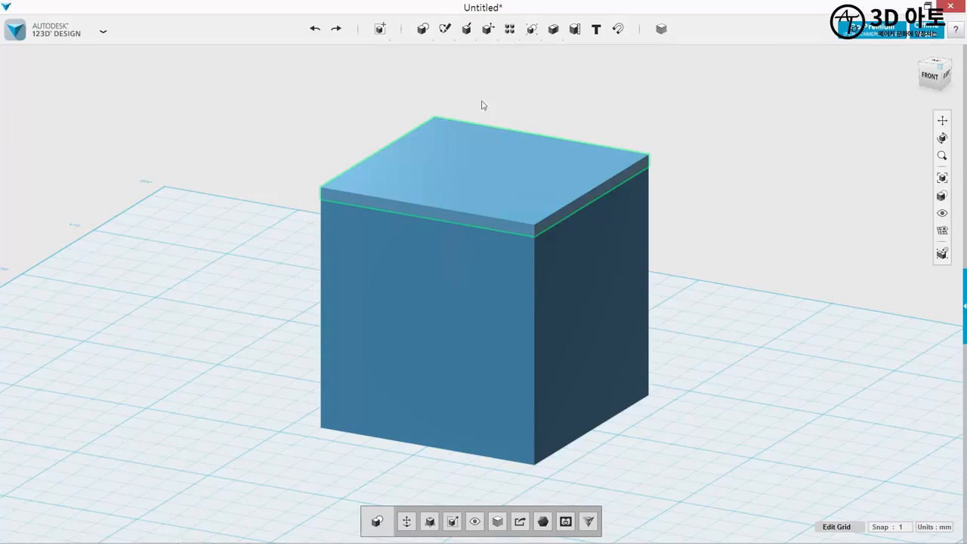
mouse_move(378, 32)
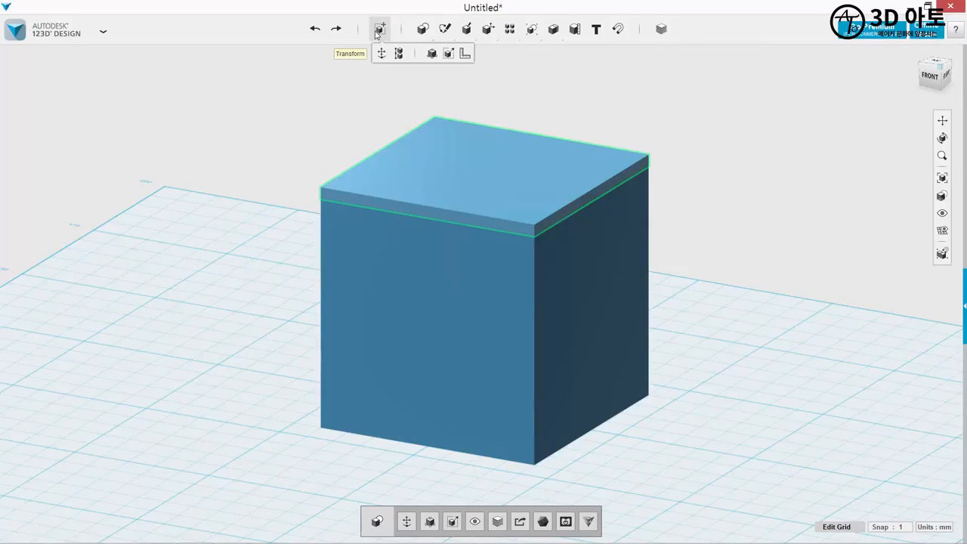
click(449, 54)
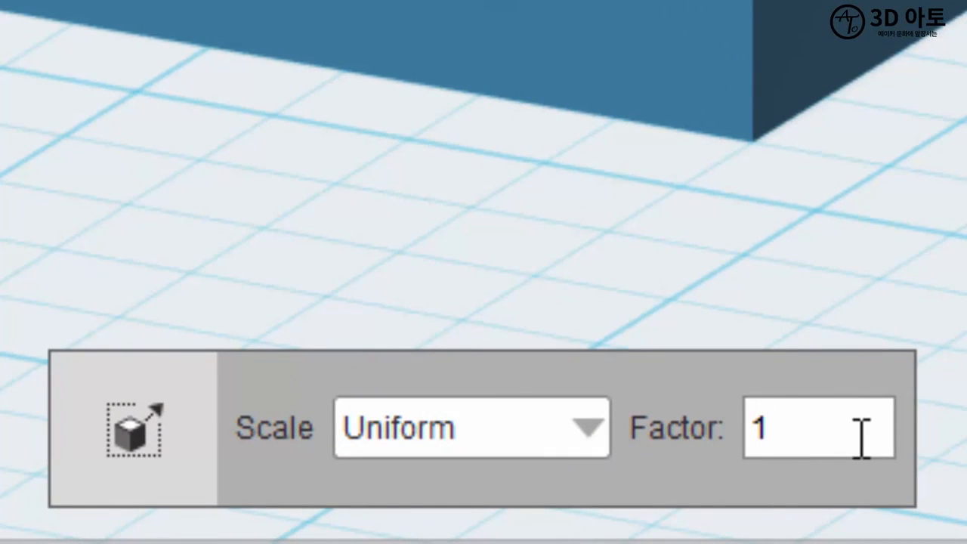
text(.05)
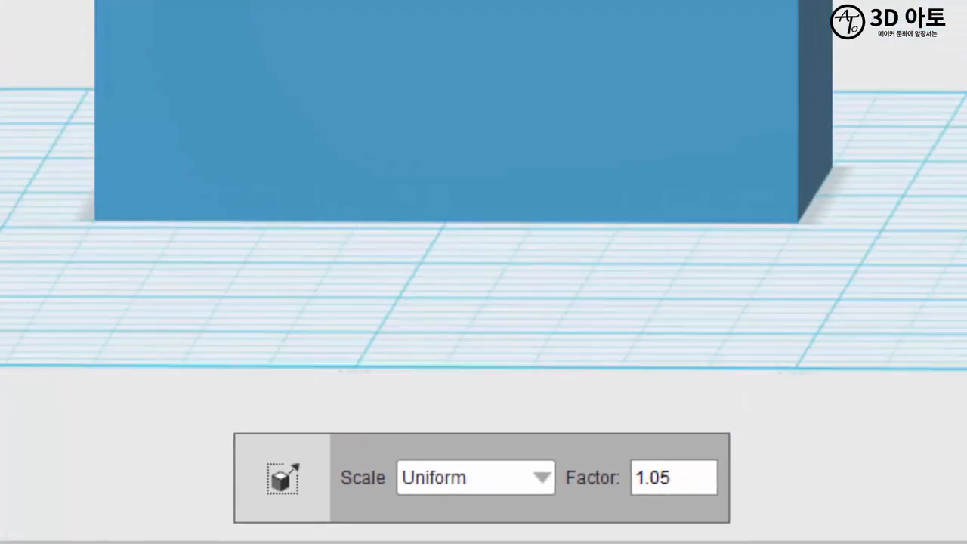
right_drag(683, 452, 693, 429)
click(936, 74)
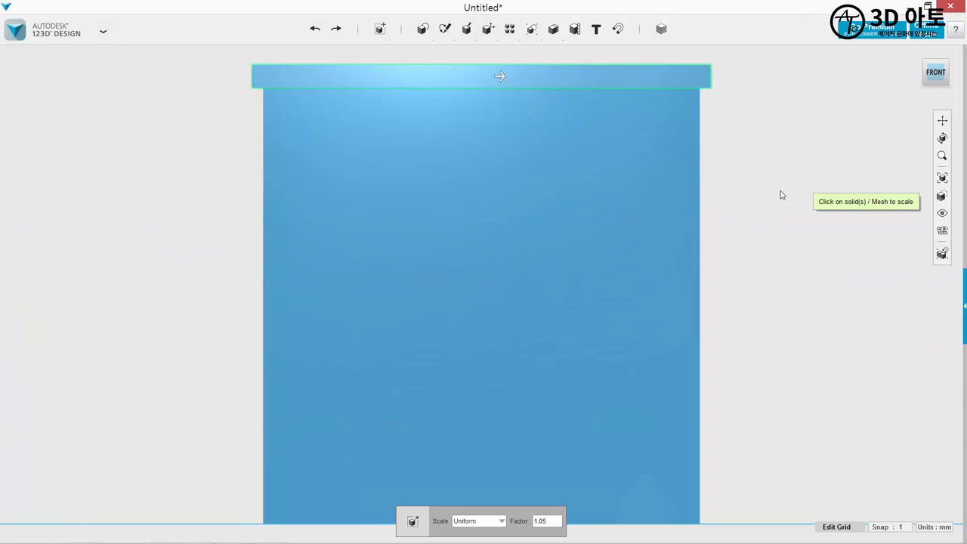
scroll(781, 194, down, 1)
middle_drag(802, 330, 775, 335)
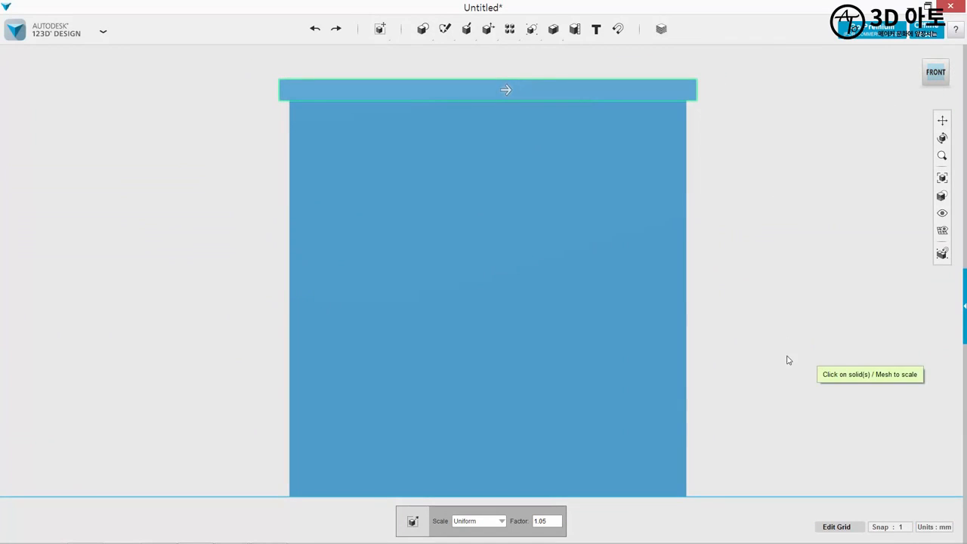
right_drag(785, 360, 788, 196)
scroll(805, 197, down, 1)
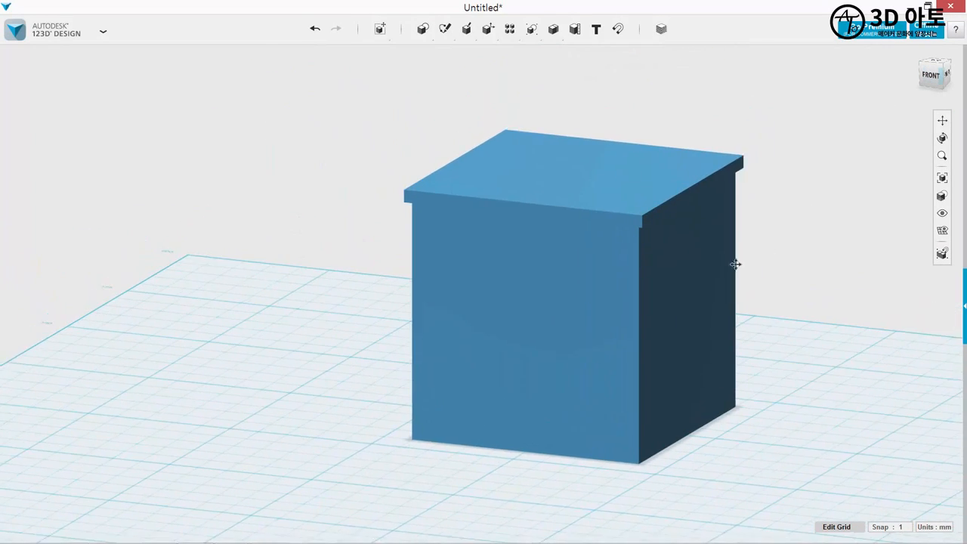
Chamfer the four upper edges of the overhanging plate with a distance of 1 mm.
scroll(653, 141, up, 1)
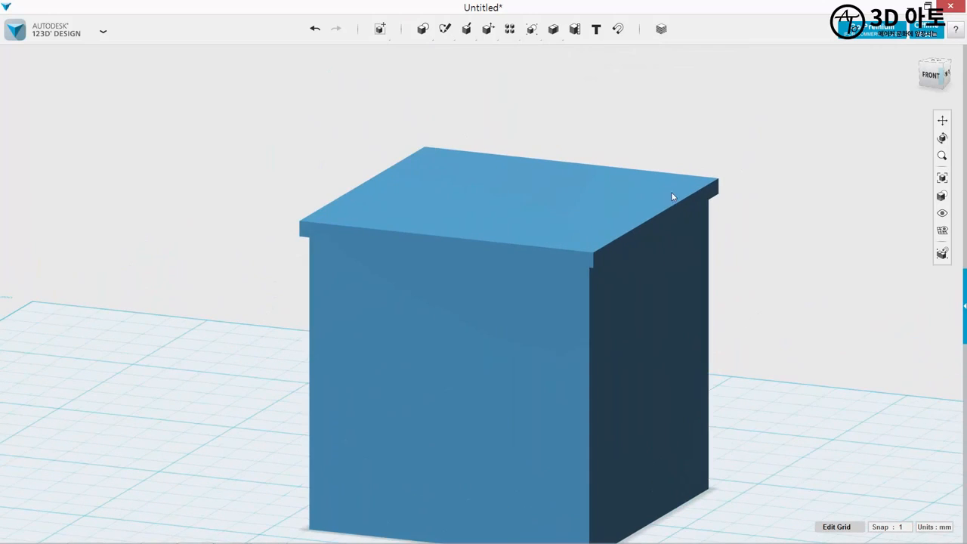
right_drag(778, 353, 850, 349)
mouse_move(488, 29)
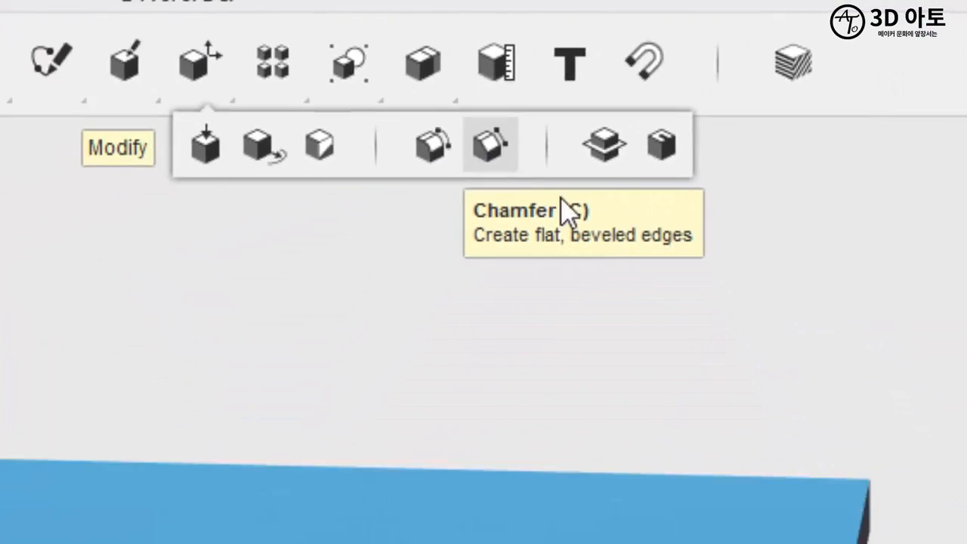
click(483, 151)
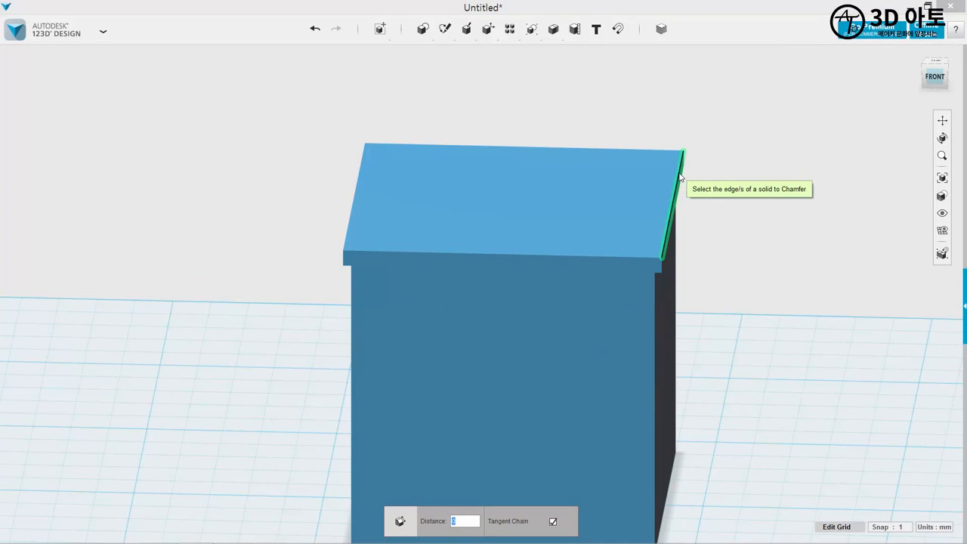
click(678, 176)
click(431, 145)
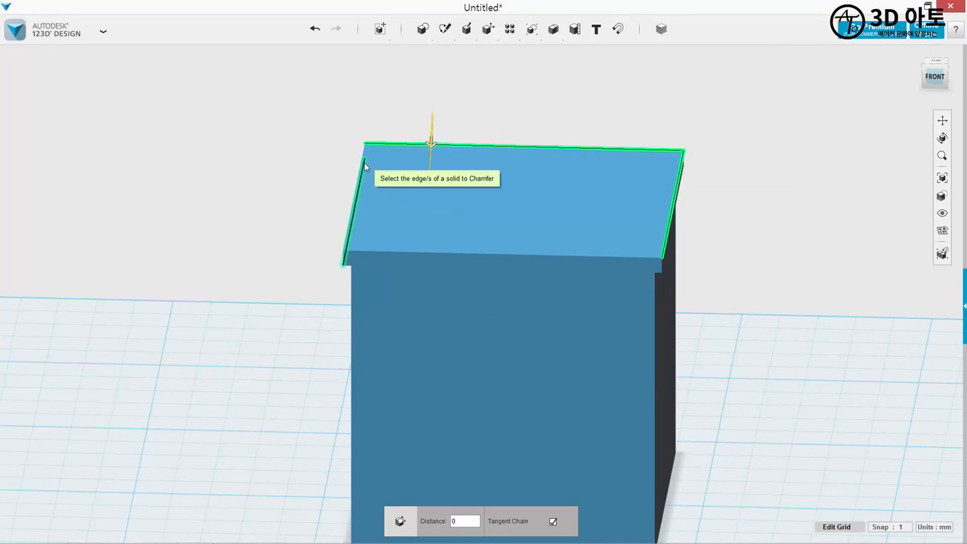
click(362, 164)
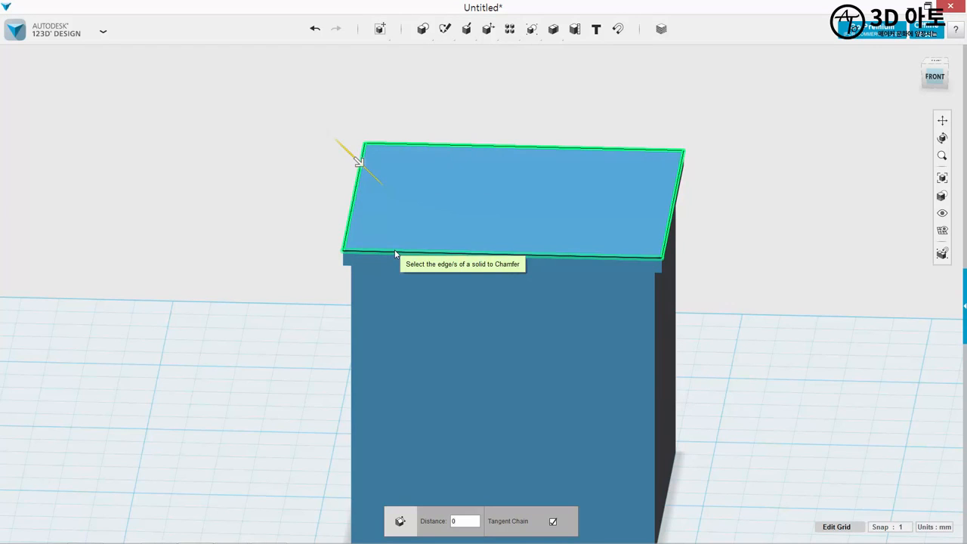
click(394, 251)
drag(474, 521, 421, 511)
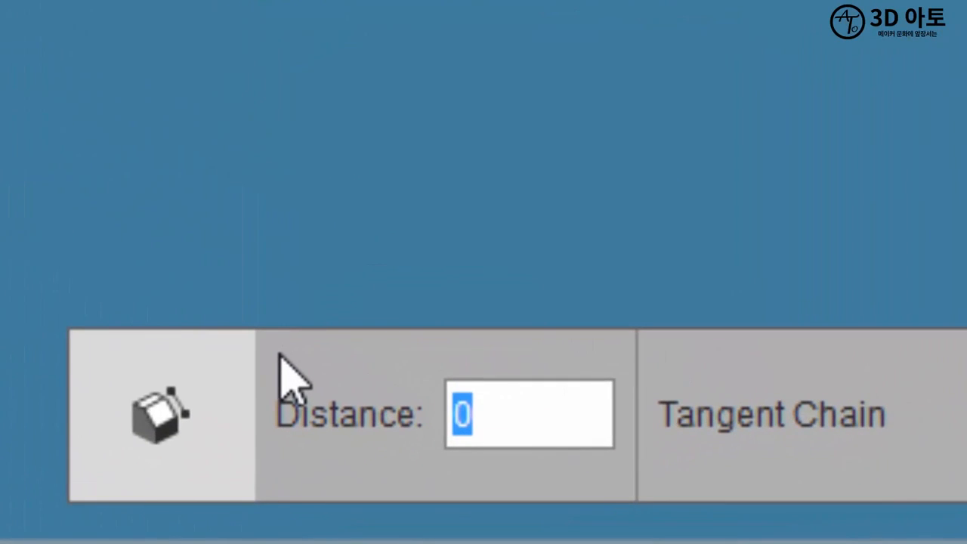
text(1)
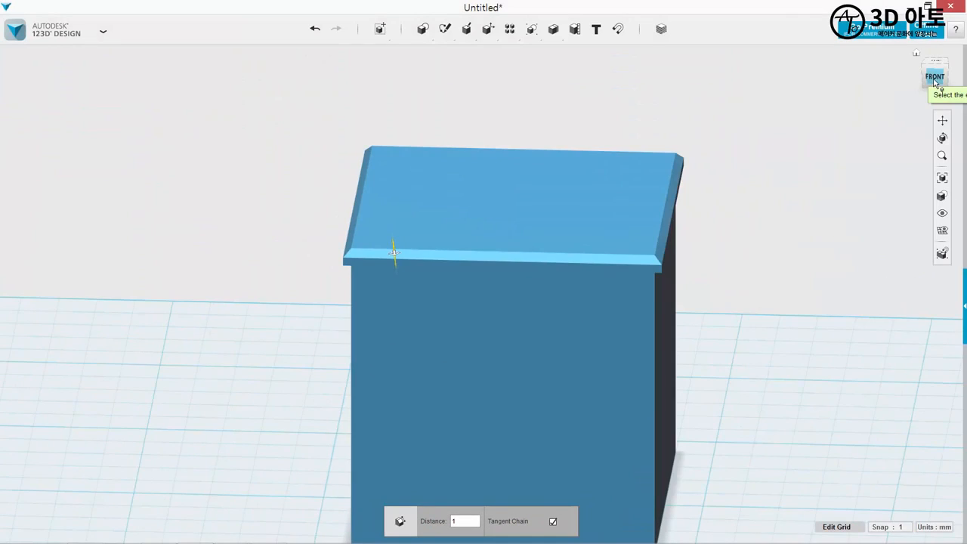
click(934, 78)
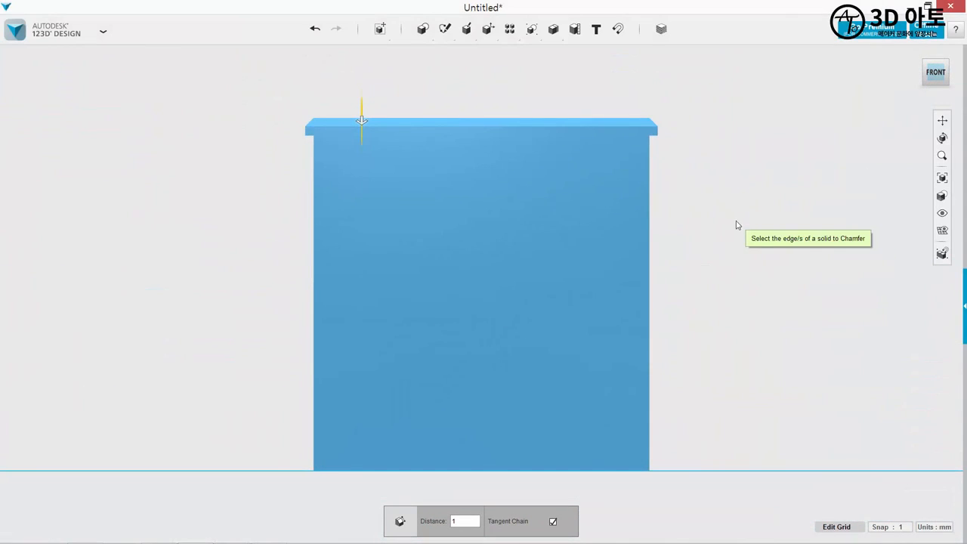
click(734, 212)
Extrude the top face of the chamfered plate upward by 35 mm.
middle_drag(733, 212, 743, 267)
right_drag(740, 187, 746, 205)
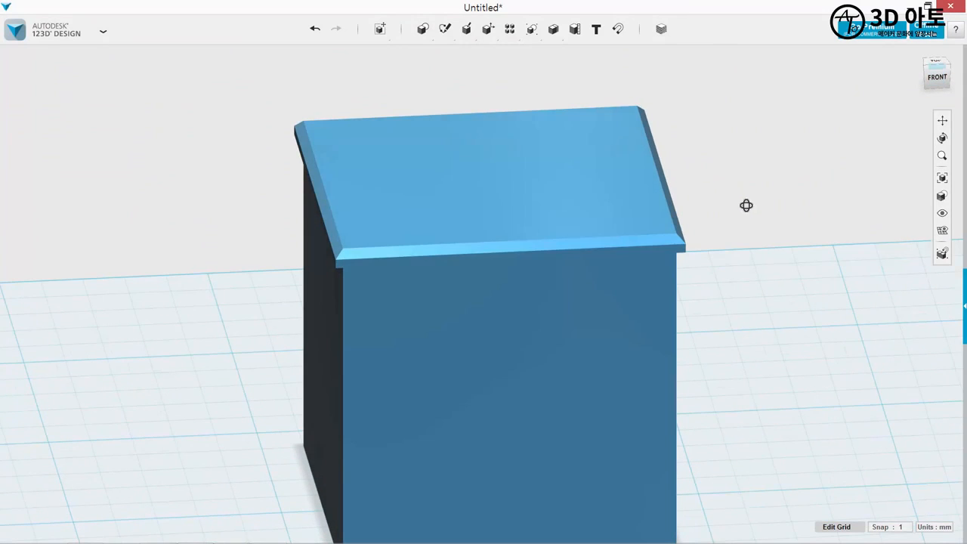
mouse_move(466, 30)
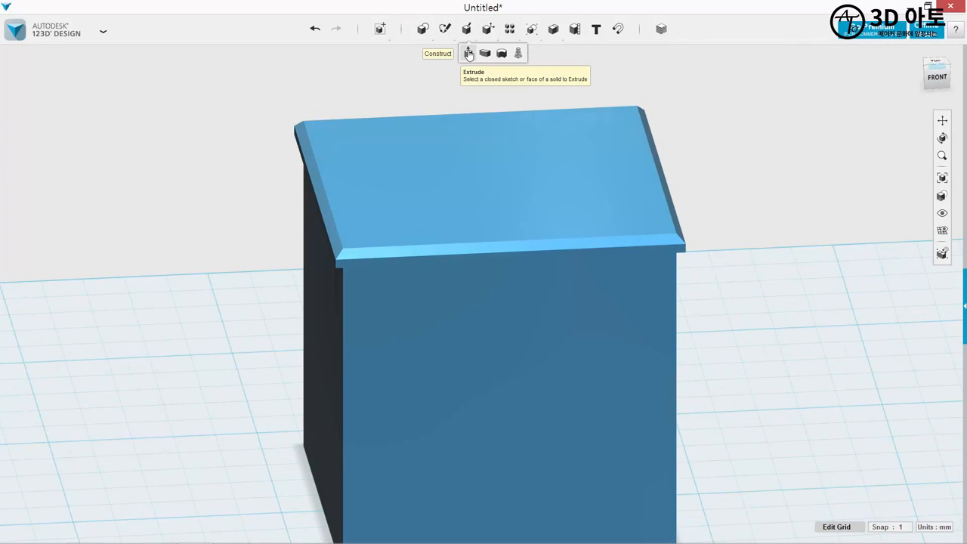
click(468, 55)
scroll(505, 192, down, 3)
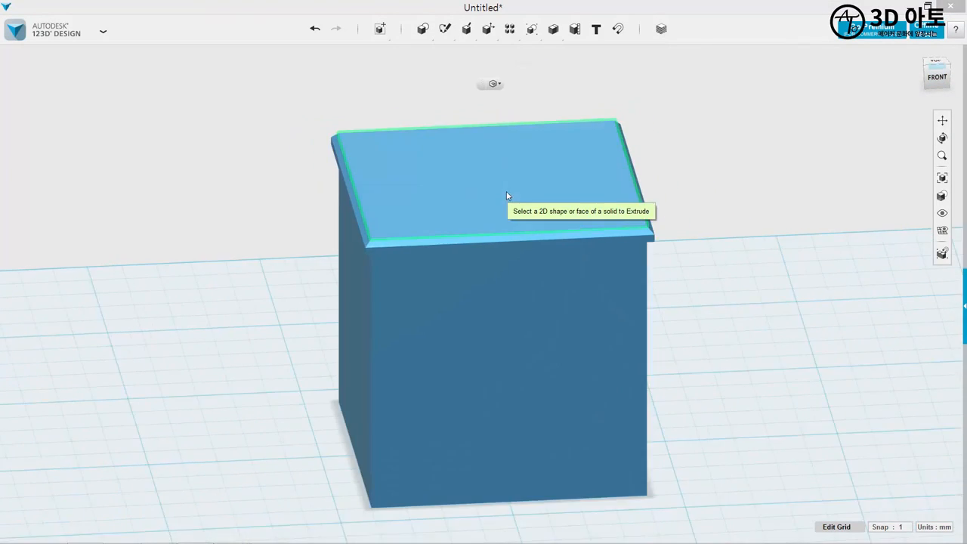
click(552, 230)
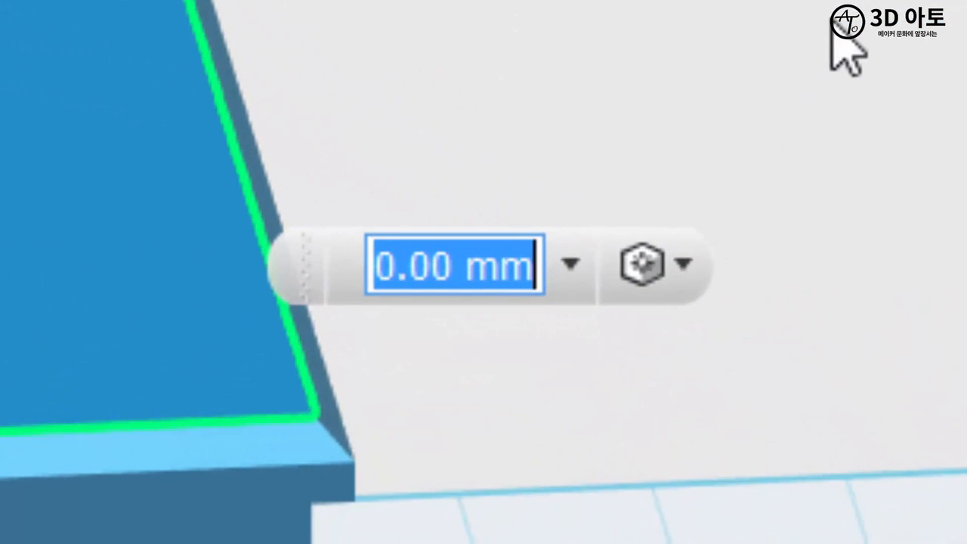
text(35)
key(Return)
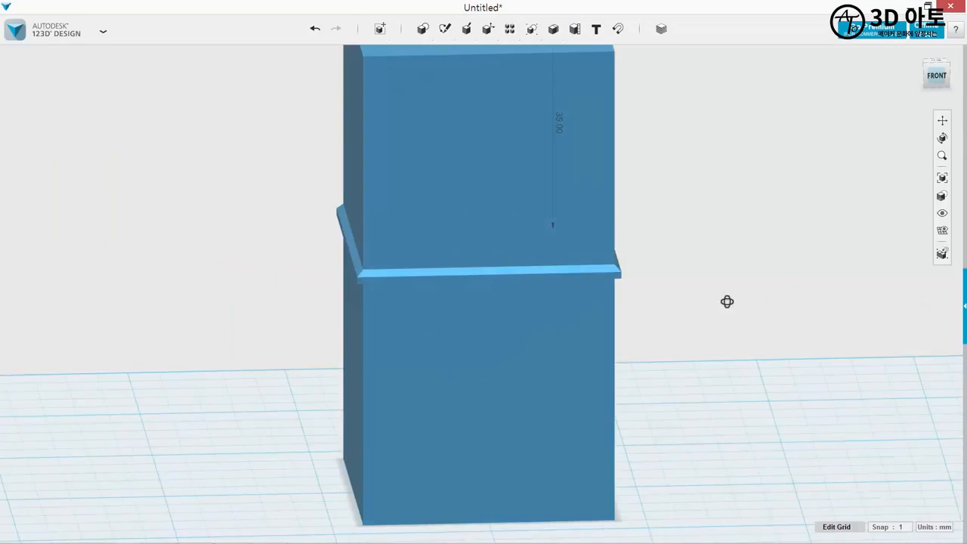
Fillet the two long top edges of the upper section, front and back, with a 15 mm radius.
middle_drag(717, 143, 718, 244)
right_drag(718, 245, 722, 246)
mouse_move(480, 41)
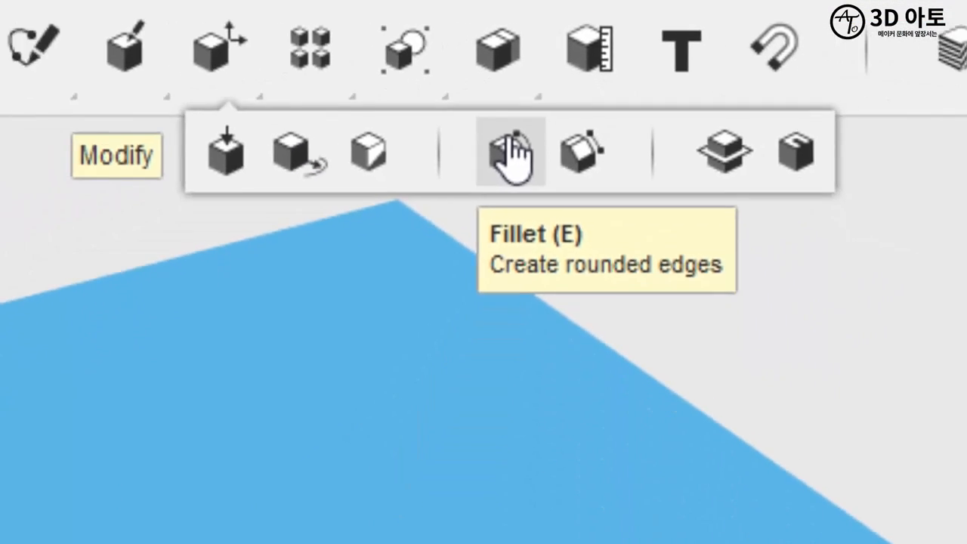
click(456, 241)
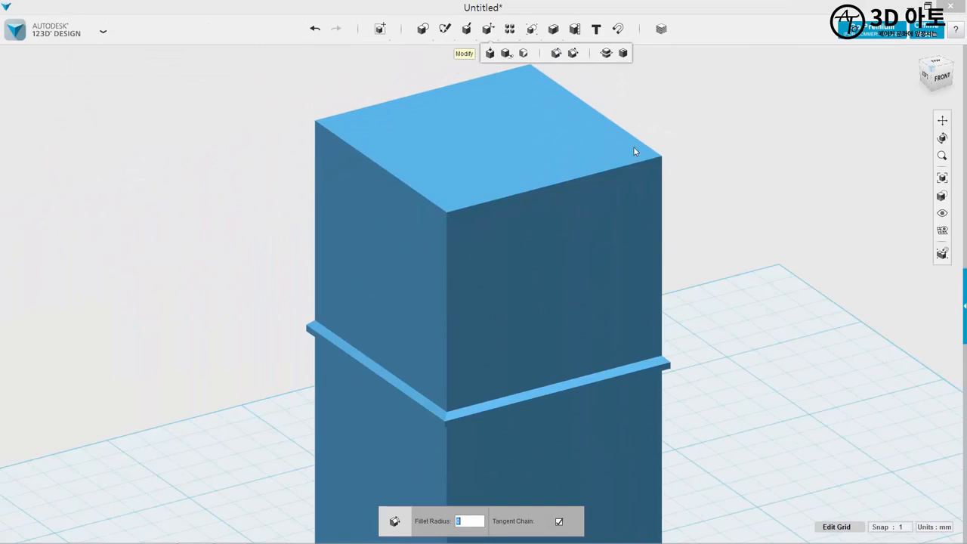
click(616, 171)
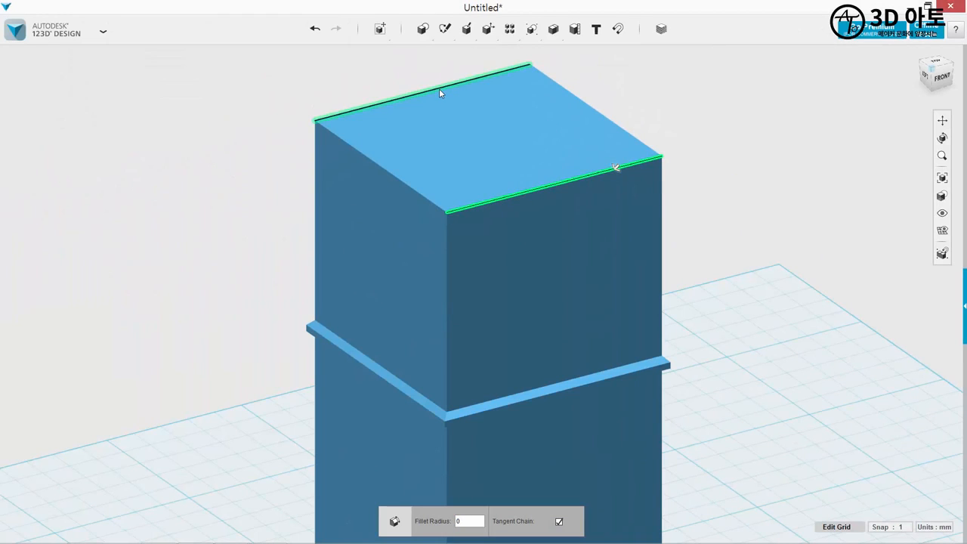
click(438, 86)
click(472, 523)
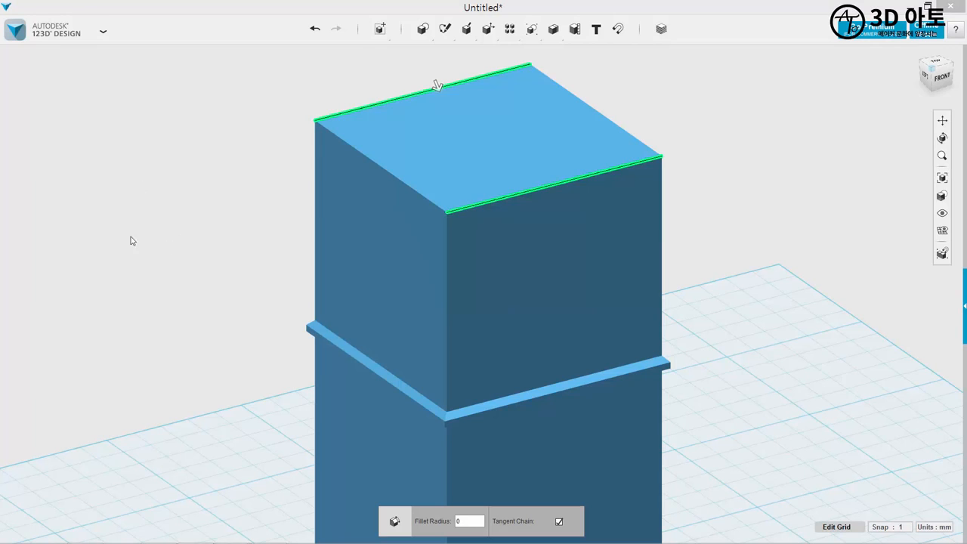
key(BackSpace)
text(15)
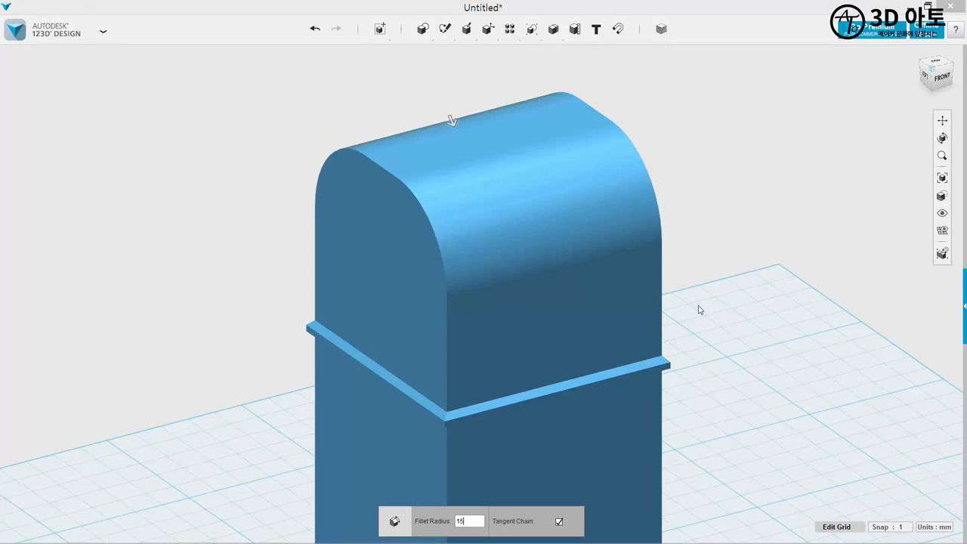
key(Return)
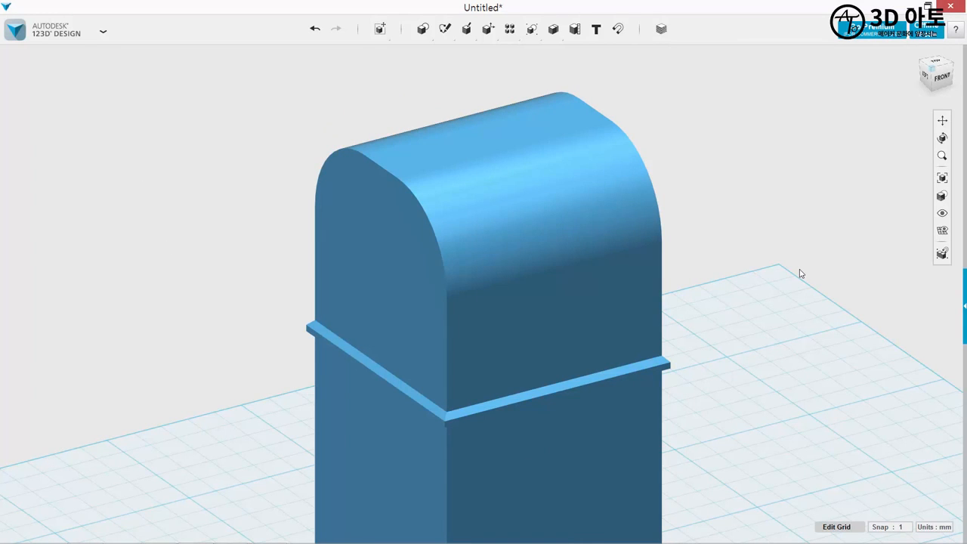
Sketch a 30 by 10 mm rectangle on the flat front face of the upper section and finish the sketch.
right_drag(800, 273, 763, 262)
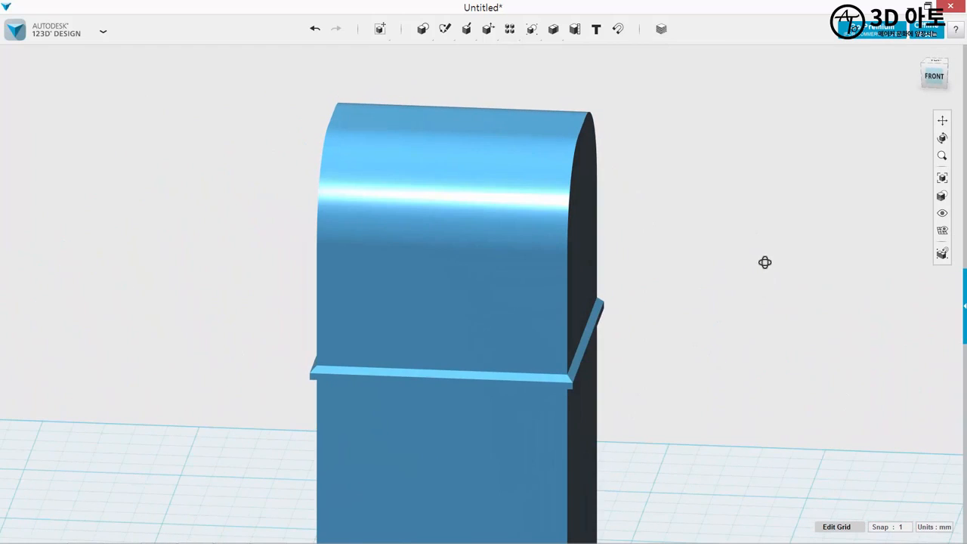
click(934, 83)
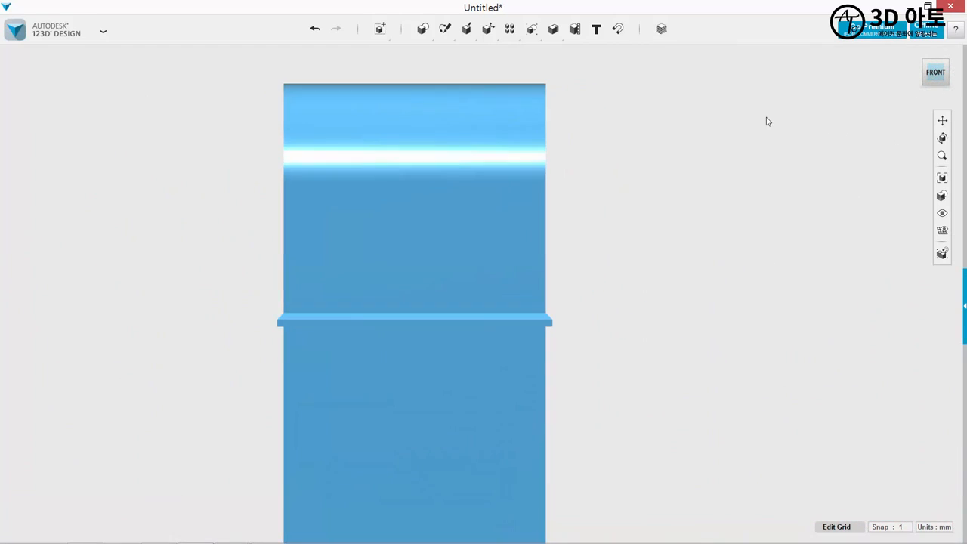
mouse_move(450, 34)
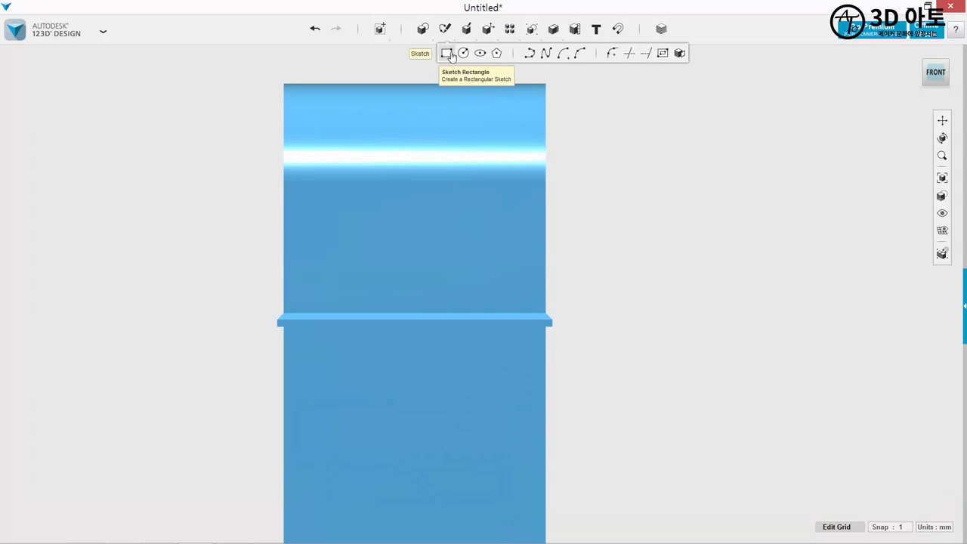
click(450, 54)
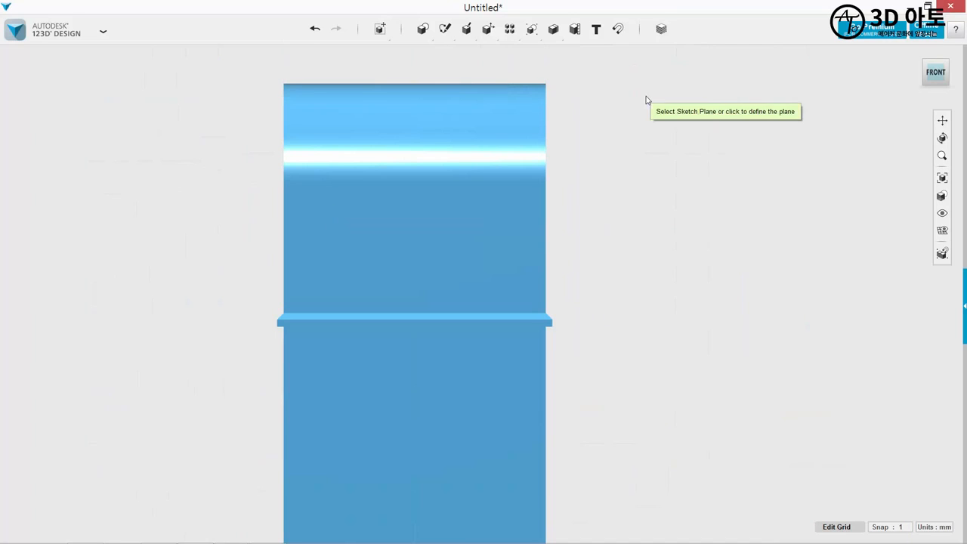
click(374, 220)
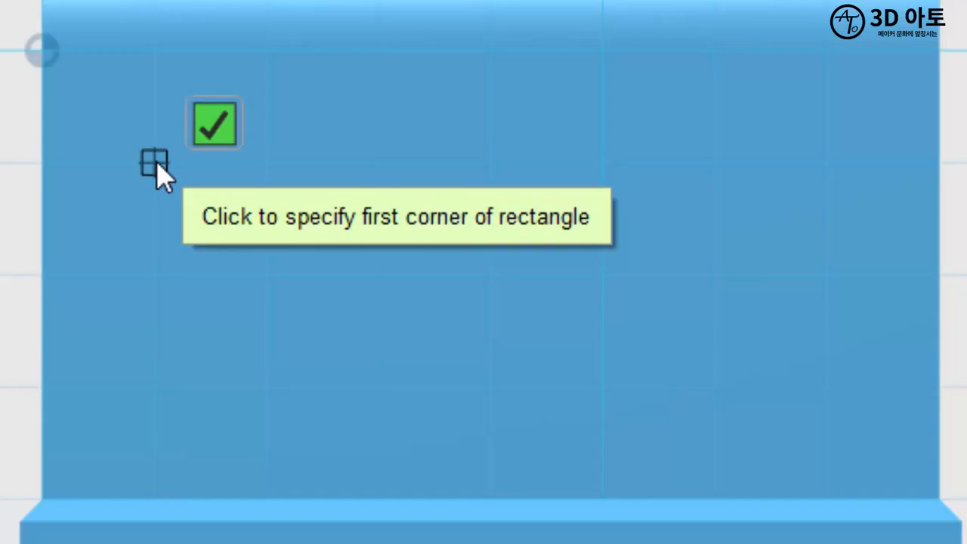
click(154, 163)
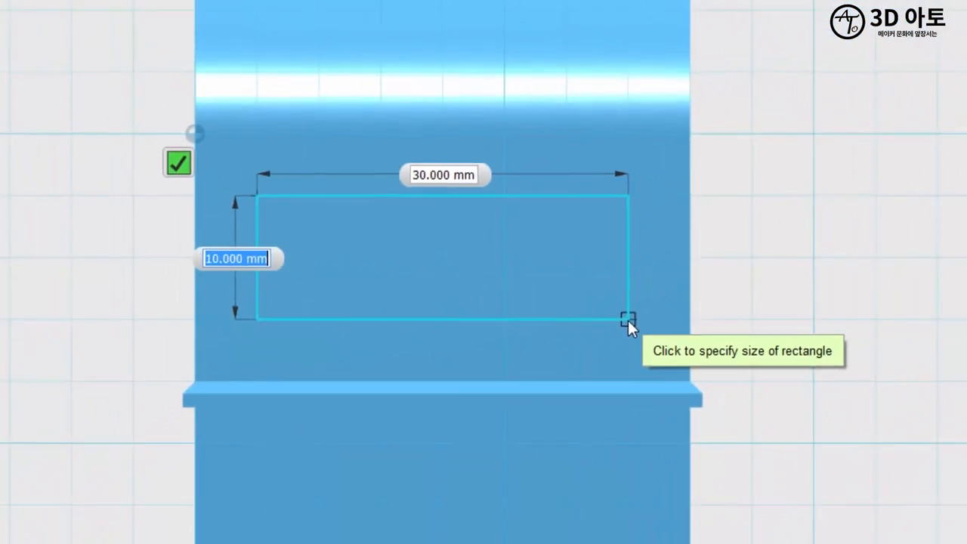
click(826, 388)
right_drag(233, 227, 302, 241)
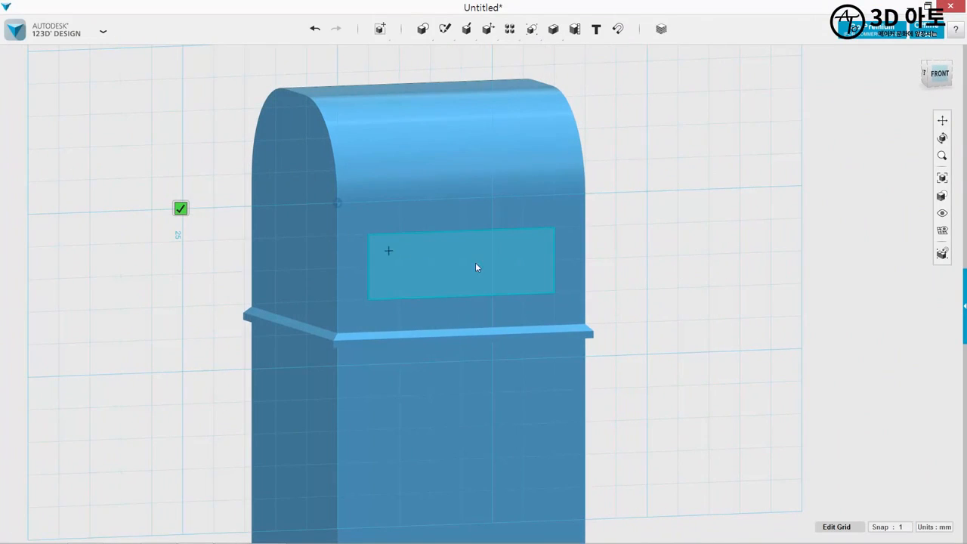
click(187, 210)
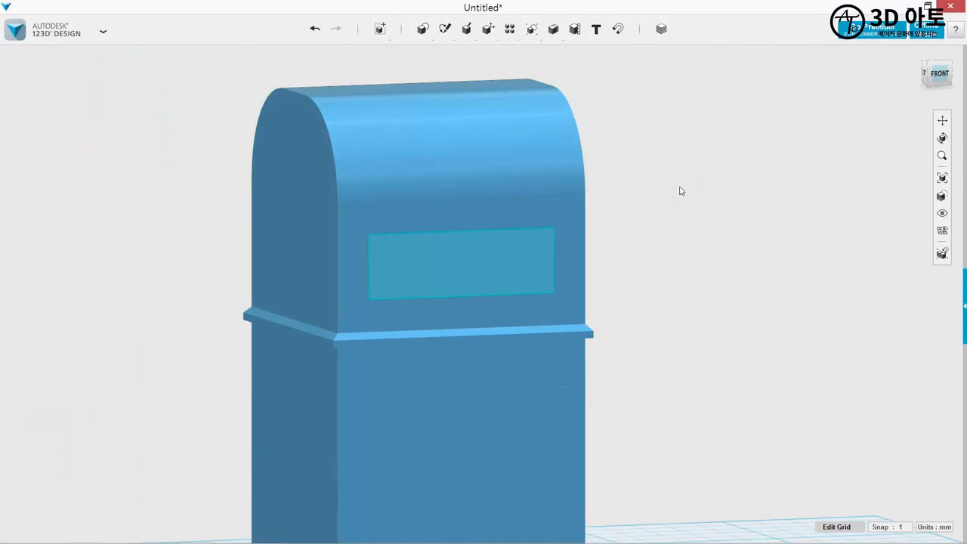
Offset the front rectangle outward by 3 mm within the same sketch.
mouse_move(448, 40)
mouse_move(445, 31)
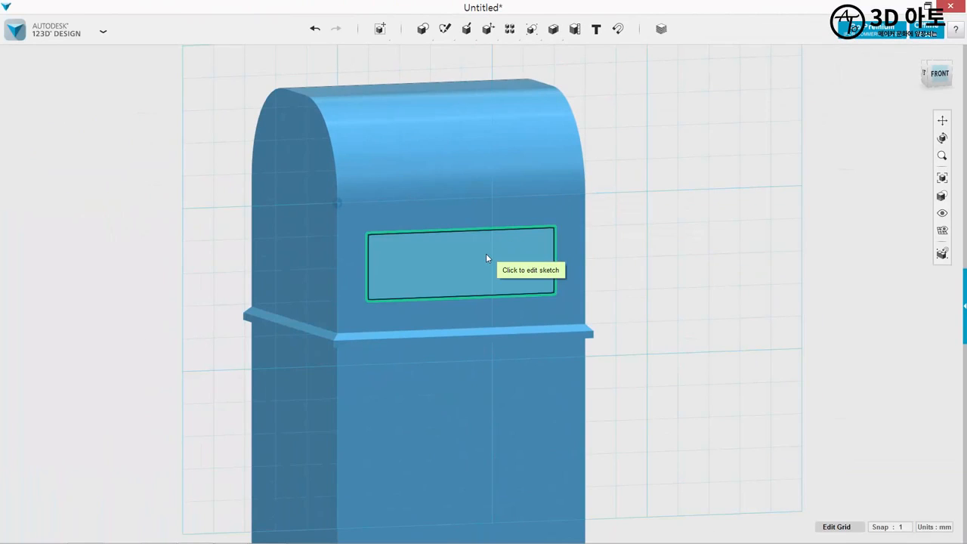
click(483, 253)
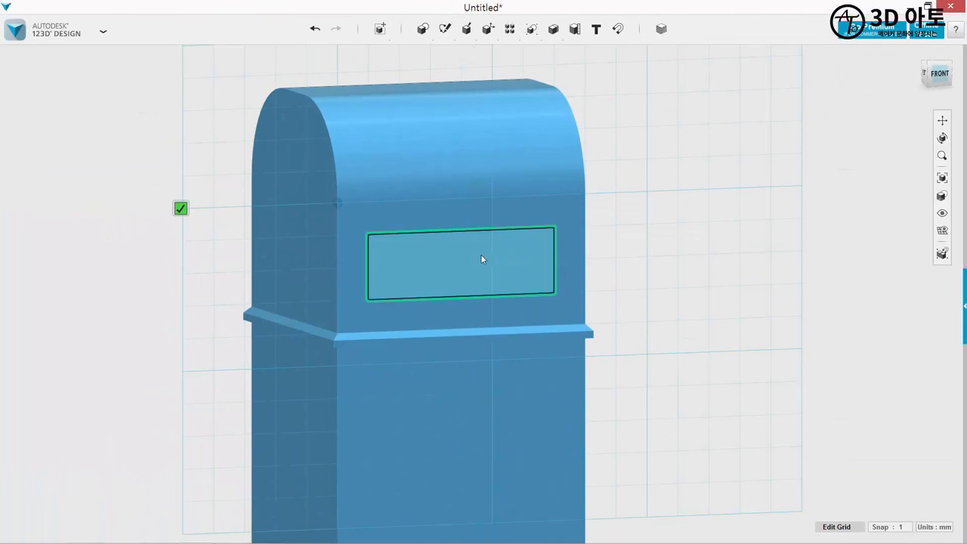
click(446, 233)
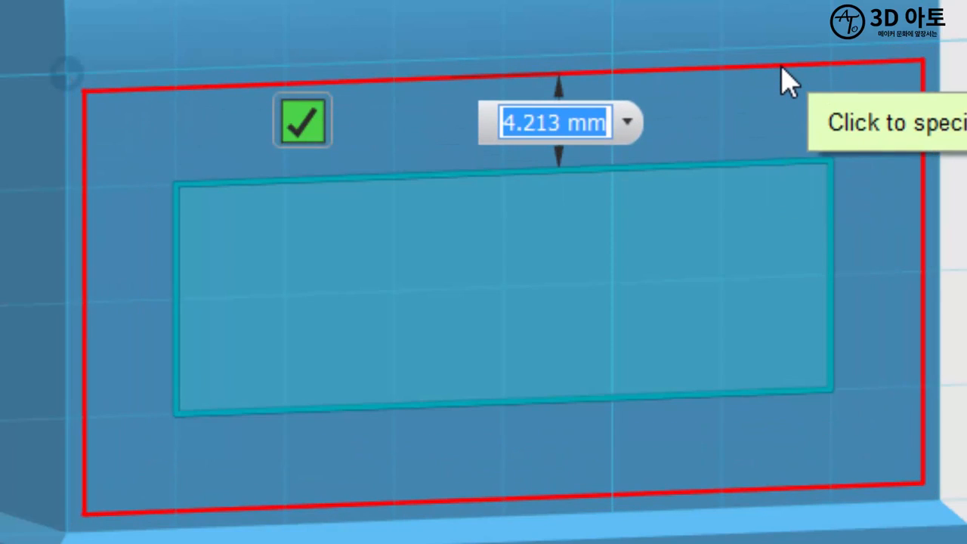
text(3)
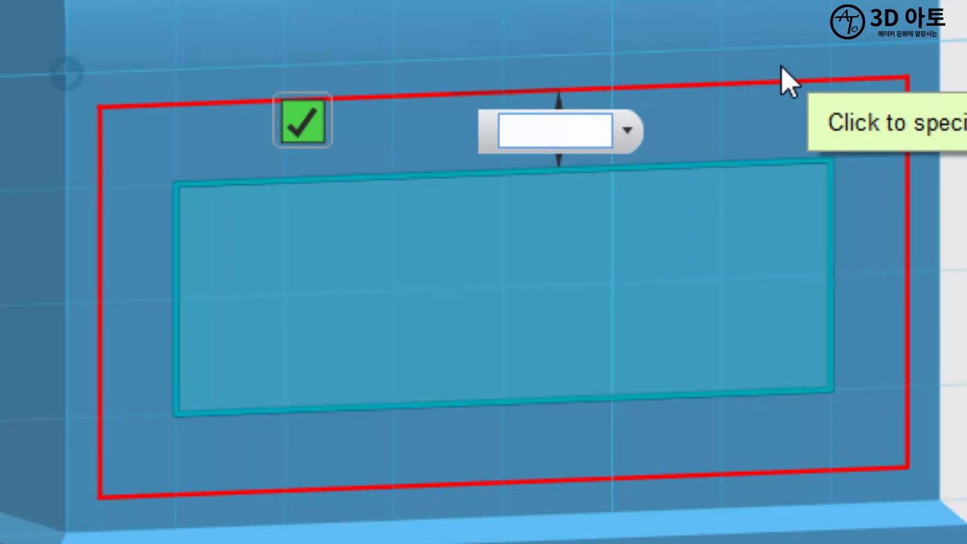
key(Return)
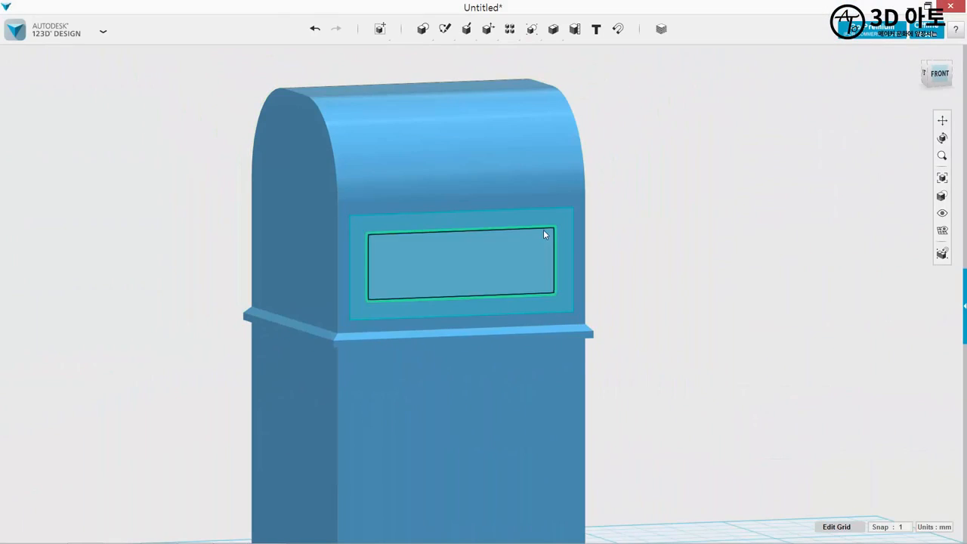
Undo the last change and trim away the edges of the inner rectangle, then finish the sketch.
key(ctrl+z)
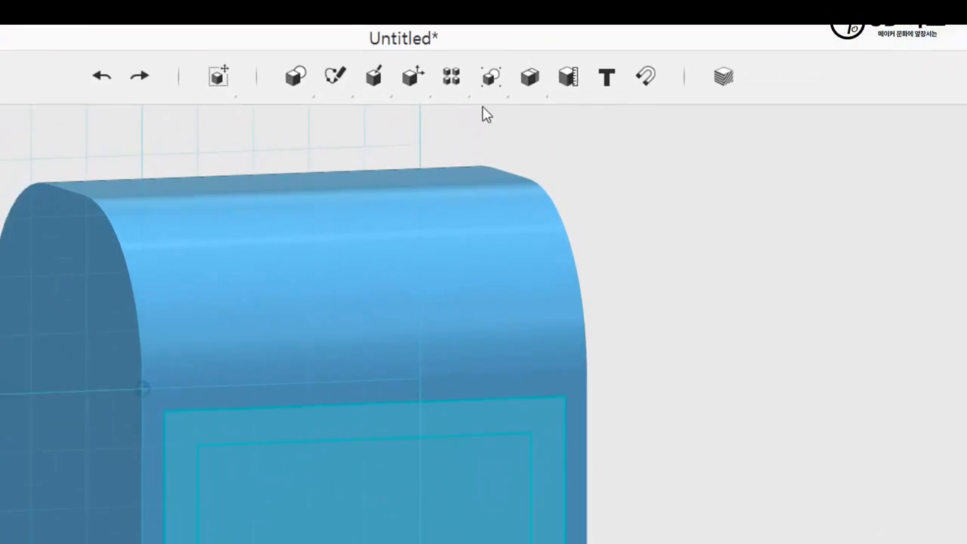
mouse_move(340, 81)
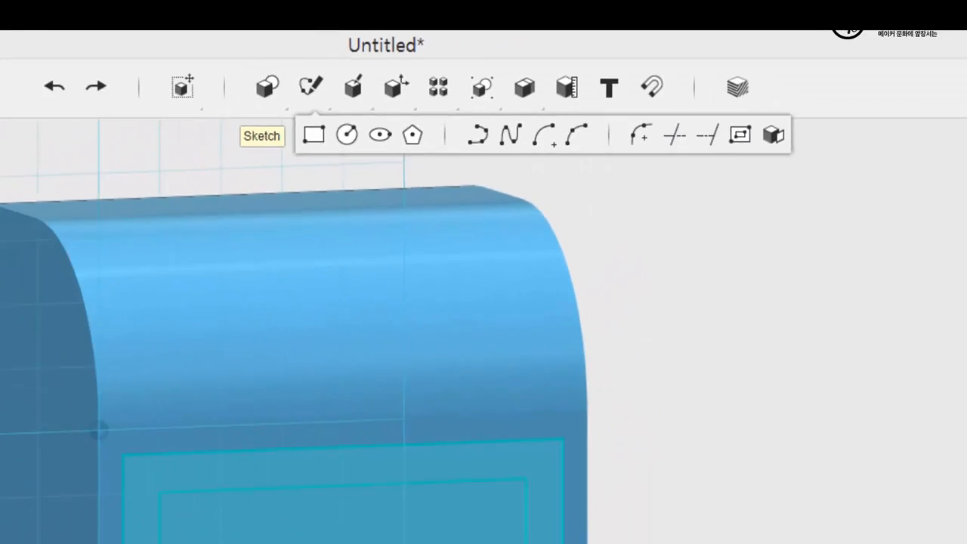
click(674, 134)
click(520, 229)
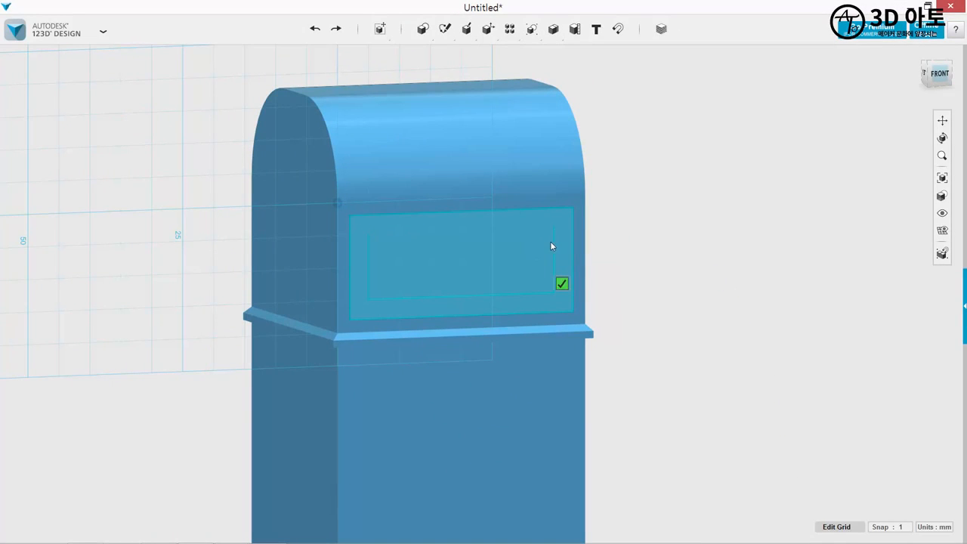
click(529, 295)
click(369, 270)
click(324, 250)
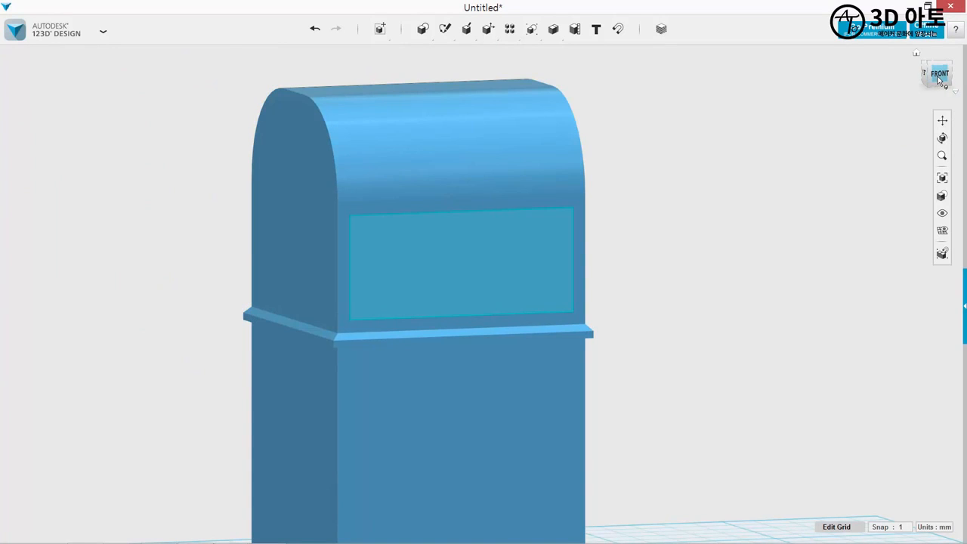
Sketch a 30 by 28 mm rectangle on the front face of the lower box, inset from its edges.
click(939, 75)
mouse_move(449, 35)
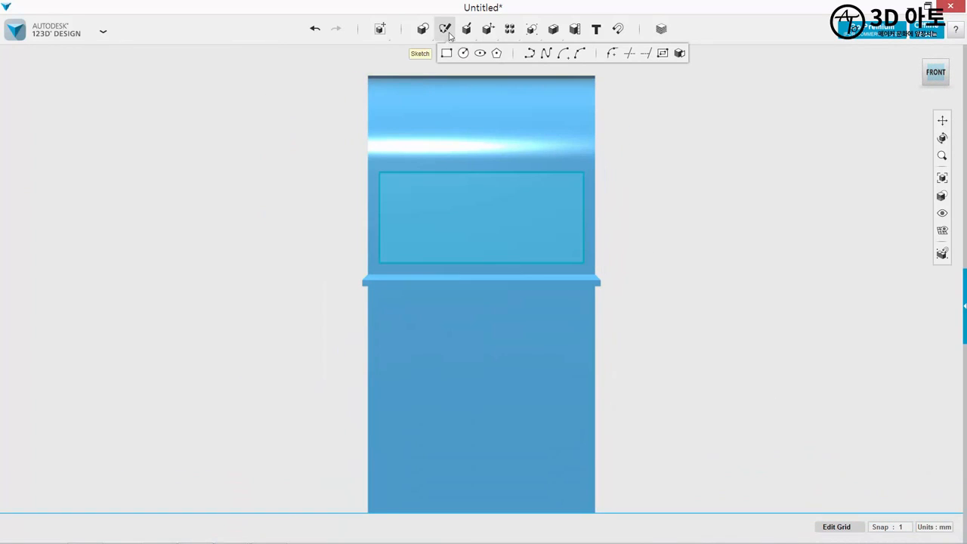
click(448, 54)
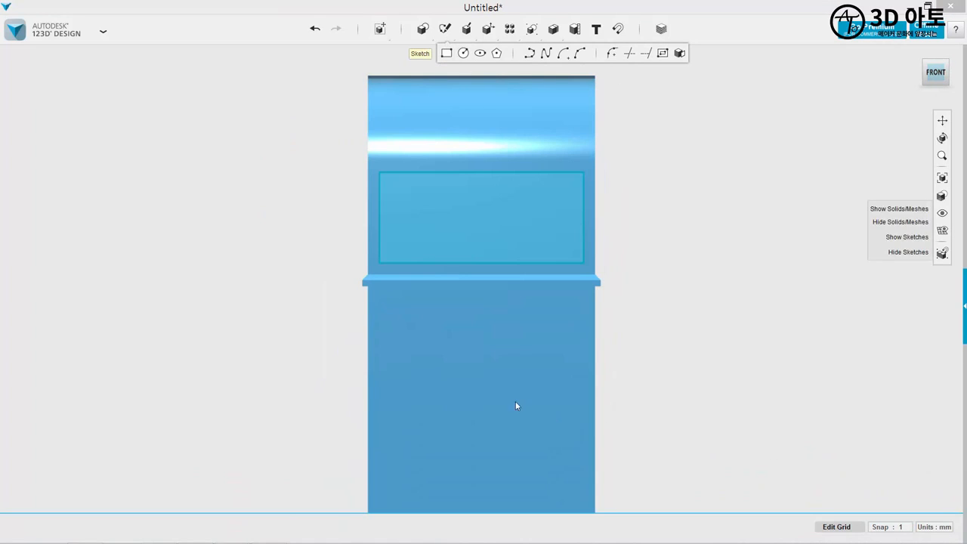
click(515, 401)
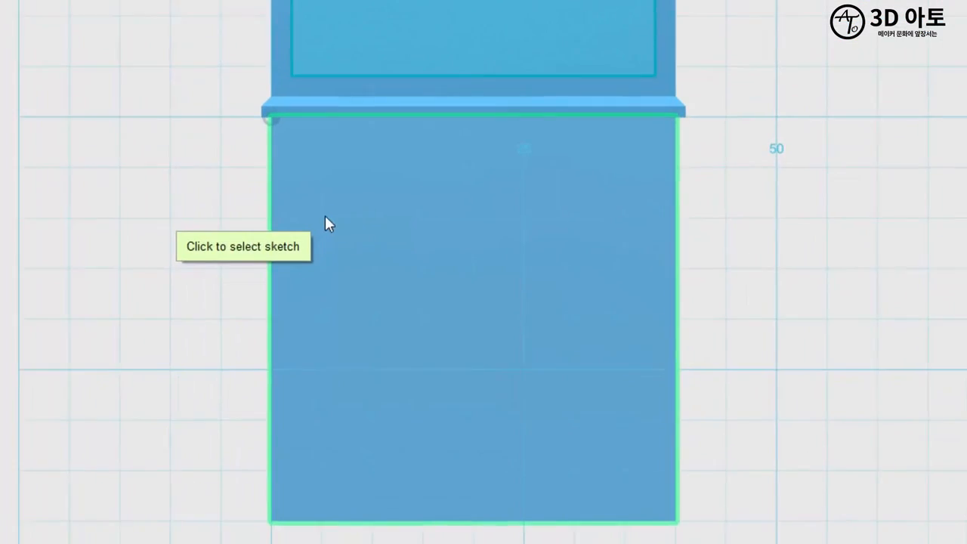
click(283, 143)
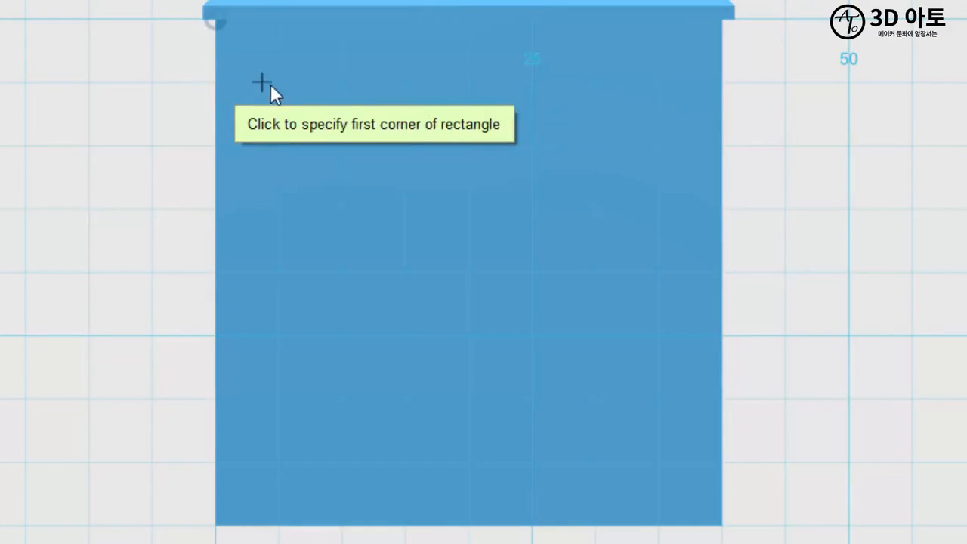
click(273, 86)
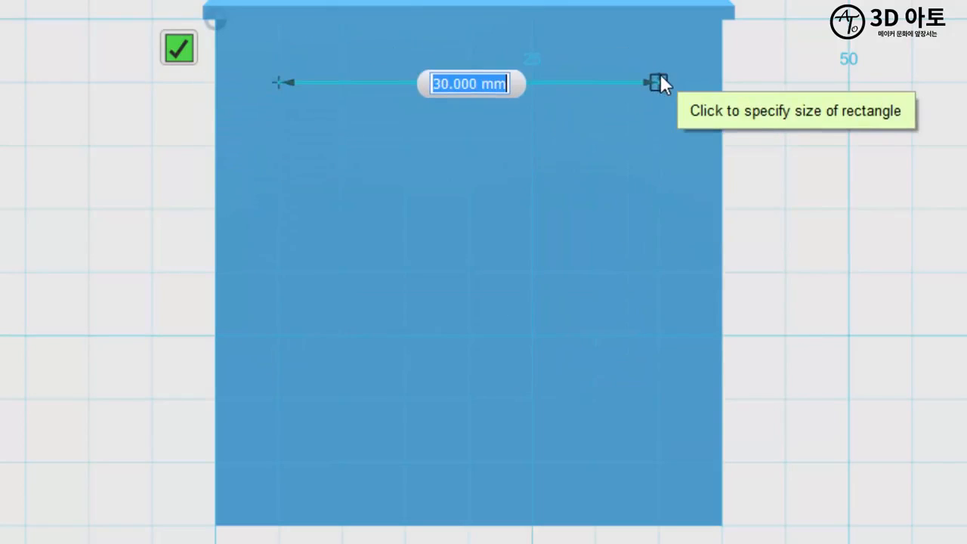
key(Tab)
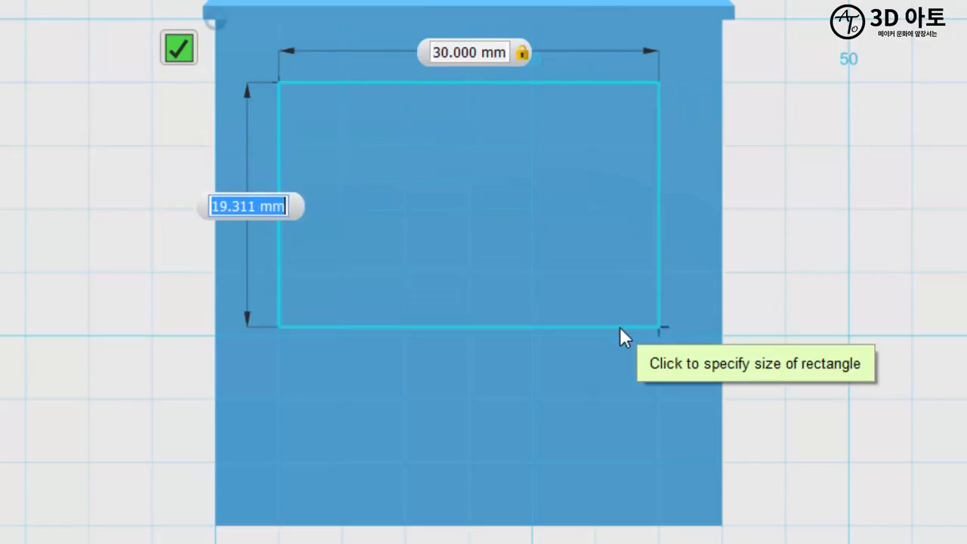
text(28)
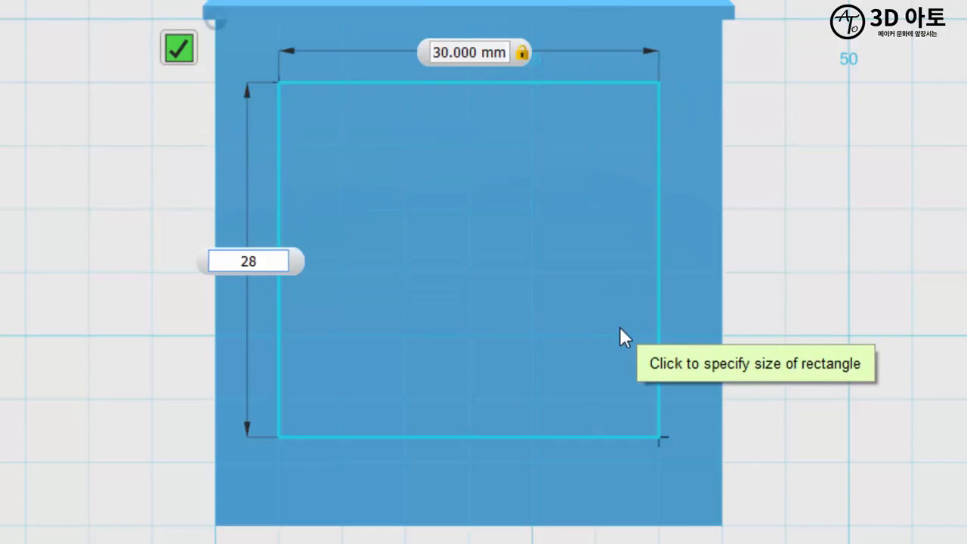
key(Tab)
key(Return)
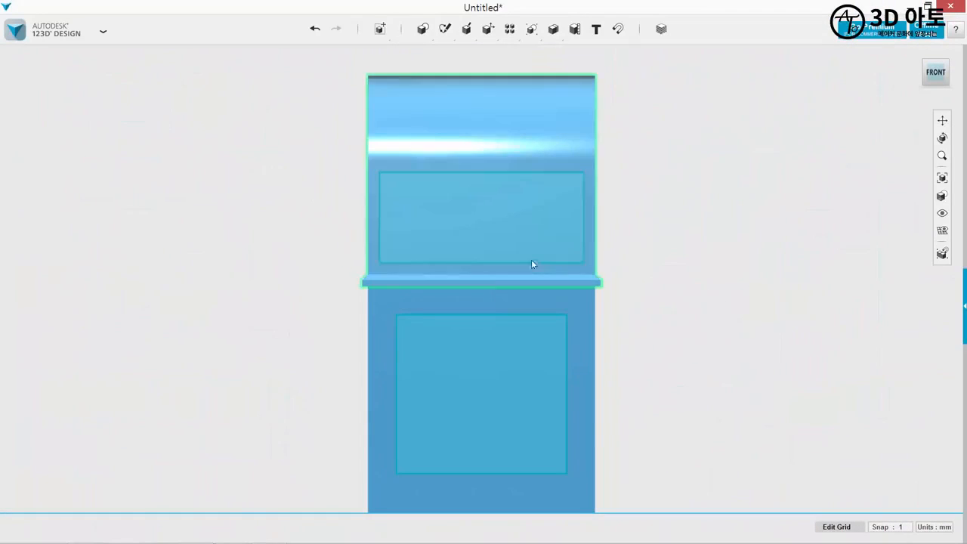
Offset the rectangle on the upper section's front face inward by 2.5 mm.
click(489, 230)
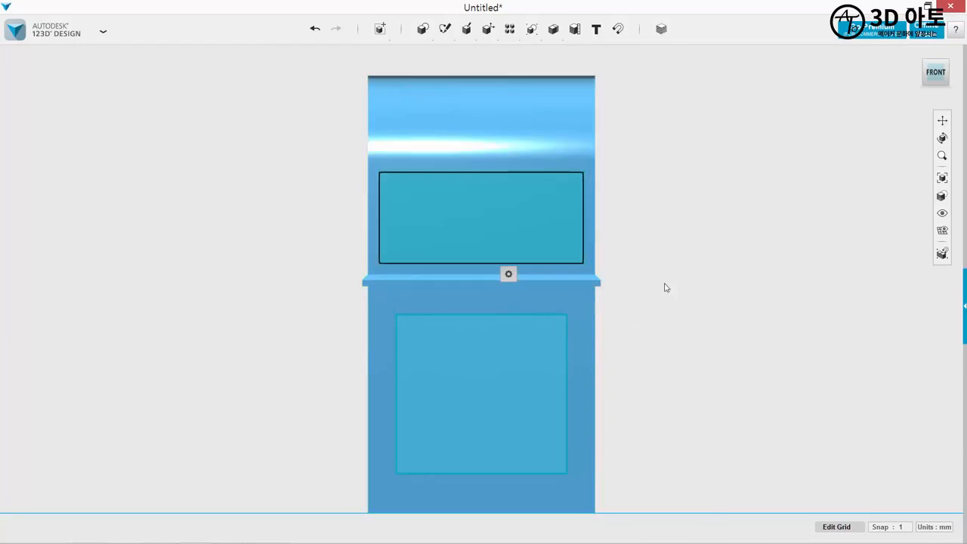
mouse_move(445, 29)
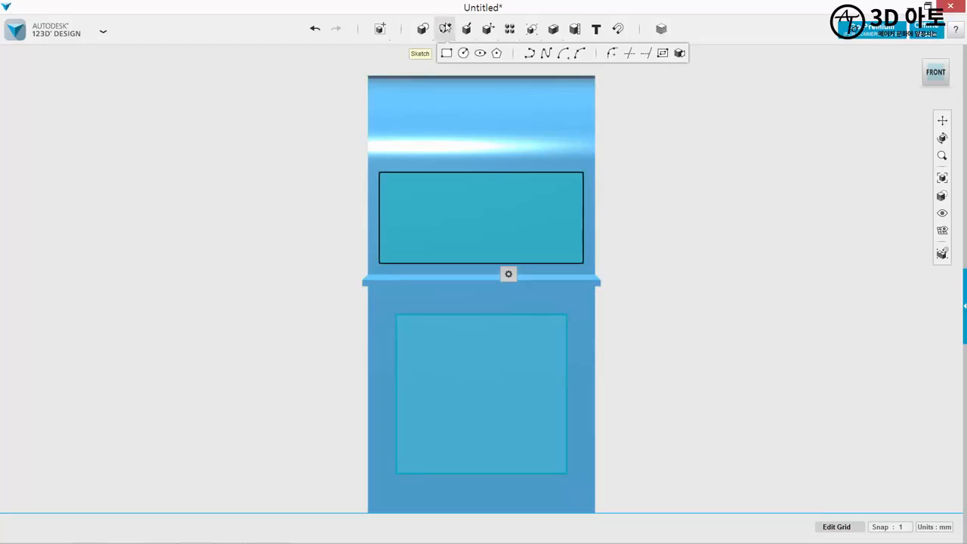
click(663, 53)
click(551, 173)
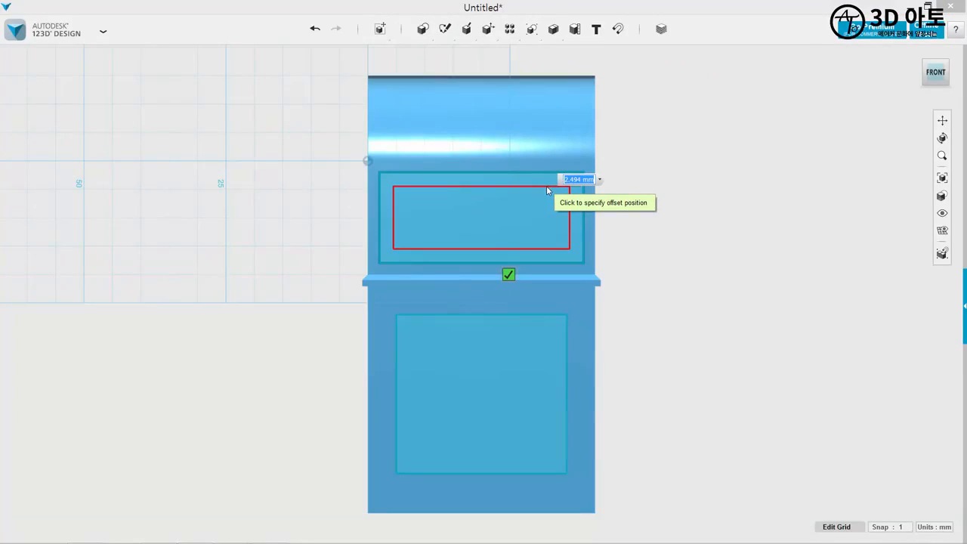
text(2.5)
key(Return)
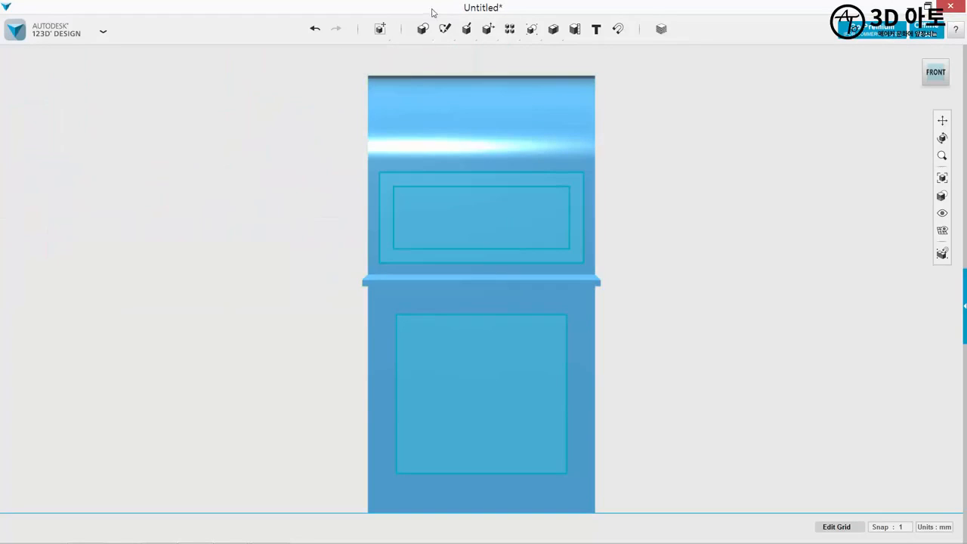
Trim away the four edges of the outer rectangle on the upper section's front face and finish the sketch.
mouse_move(444, 46)
click(628, 52)
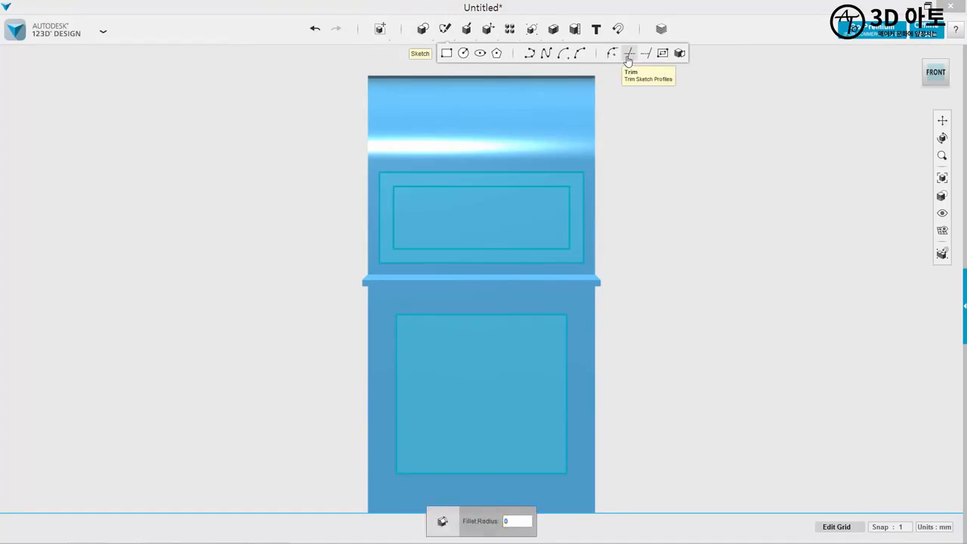
click(584, 198)
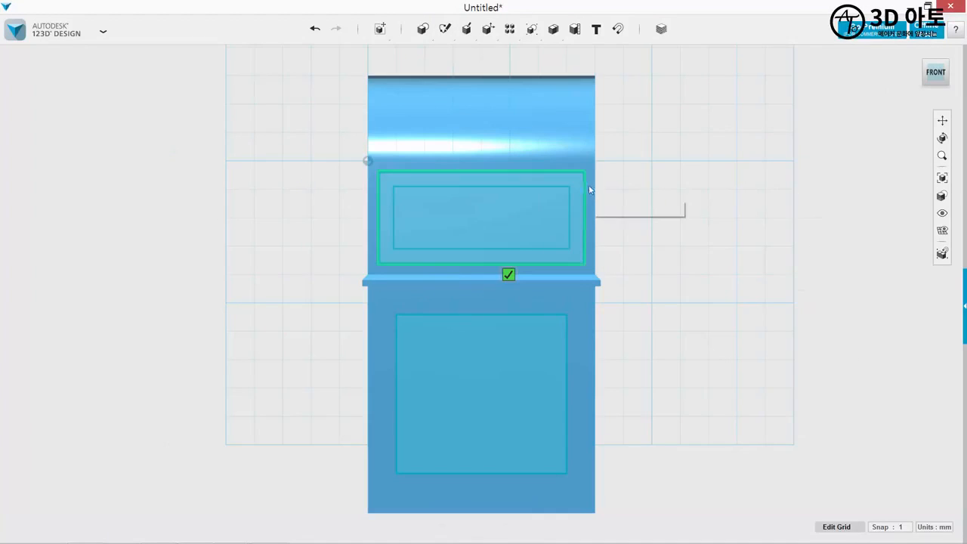
click(583, 194)
click(564, 173)
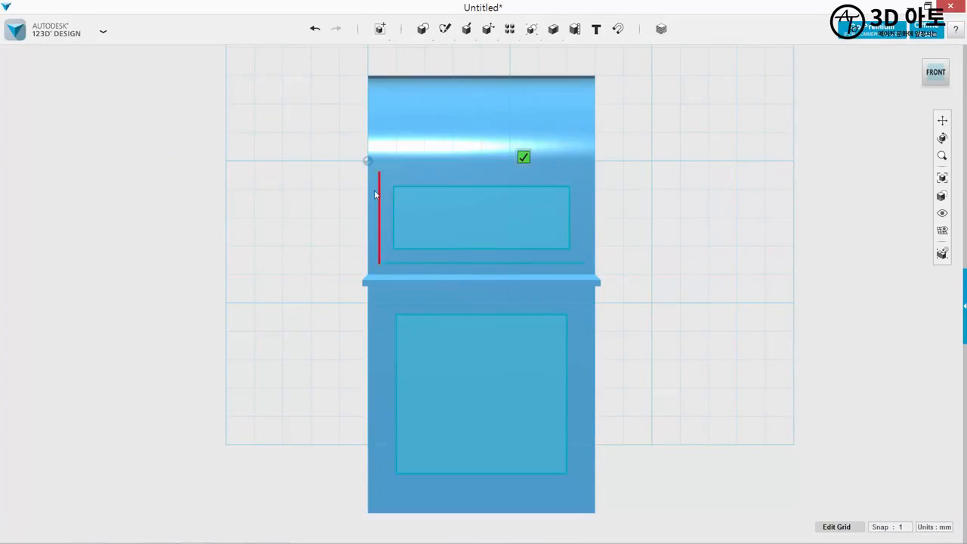
click(379, 193)
click(407, 262)
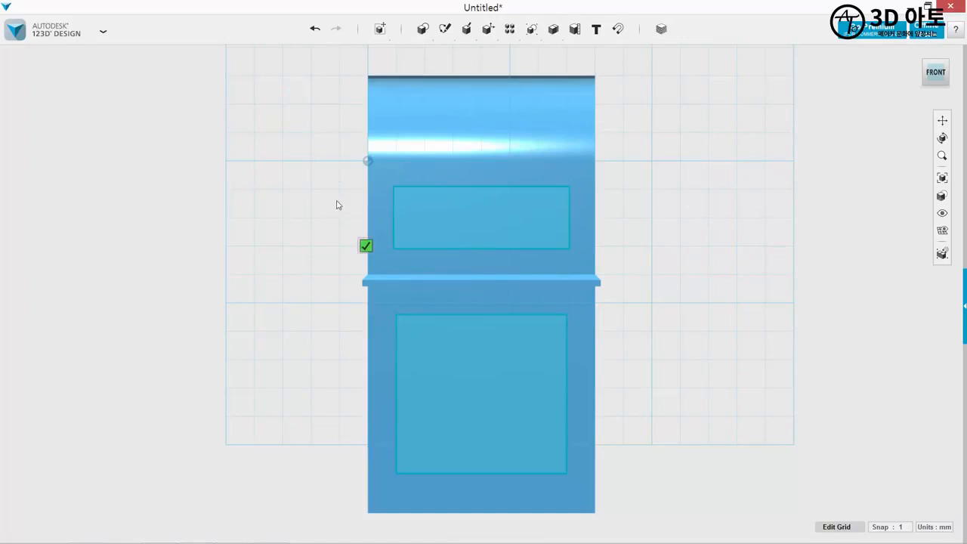
click(366, 246)
Sketch a 20 by 5 mm rectangle on the front face of the lower box, centred along its bottom edge.
right_drag(205, 343, 170, 210)
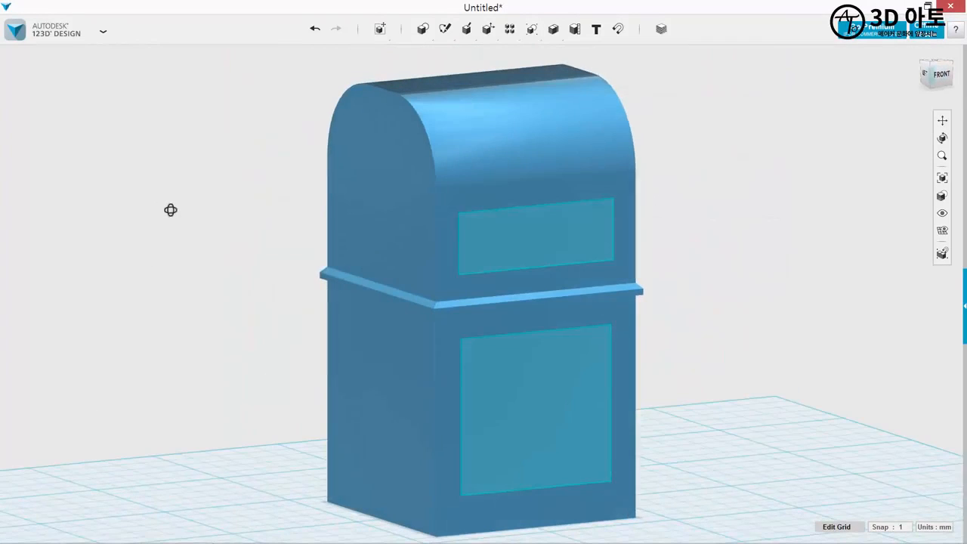
middle_drag(586, 345, 536, 299)
right_drag(691, 286, 718, 275)
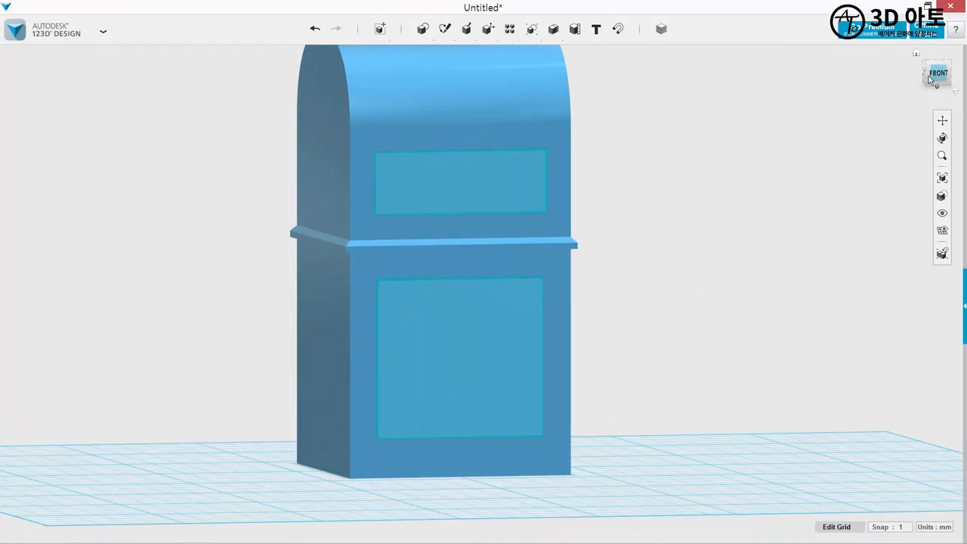
click(937, 76)
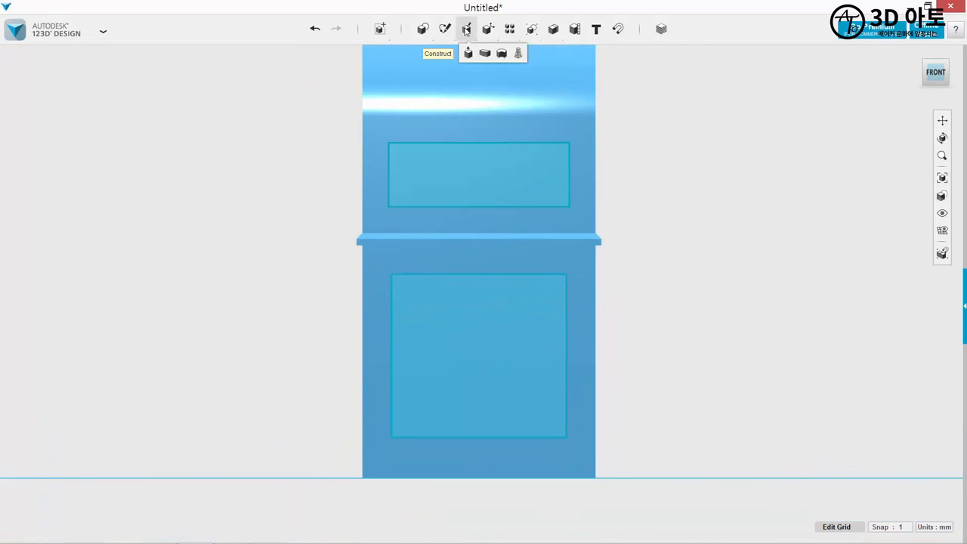
mouse_move(445, 33)
click(449, 56)
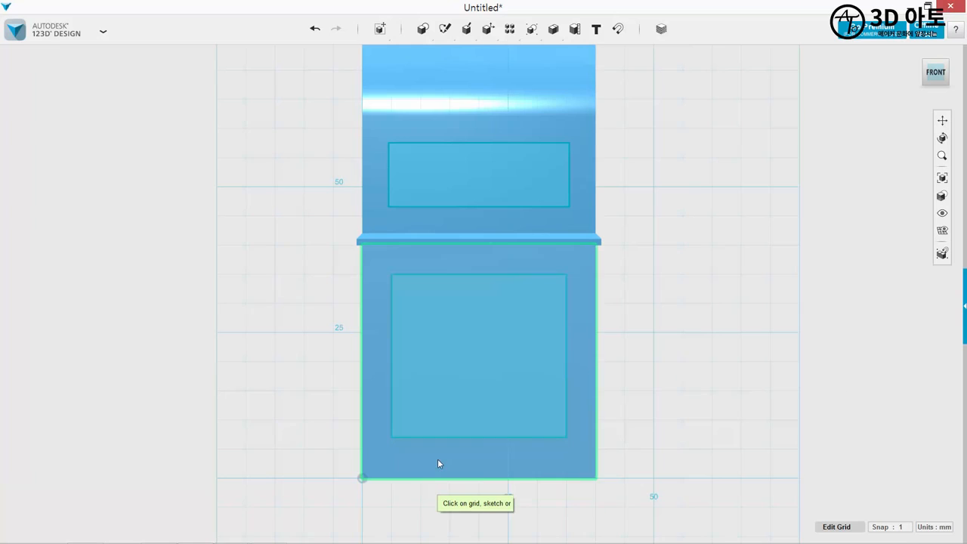
click(428, 460)
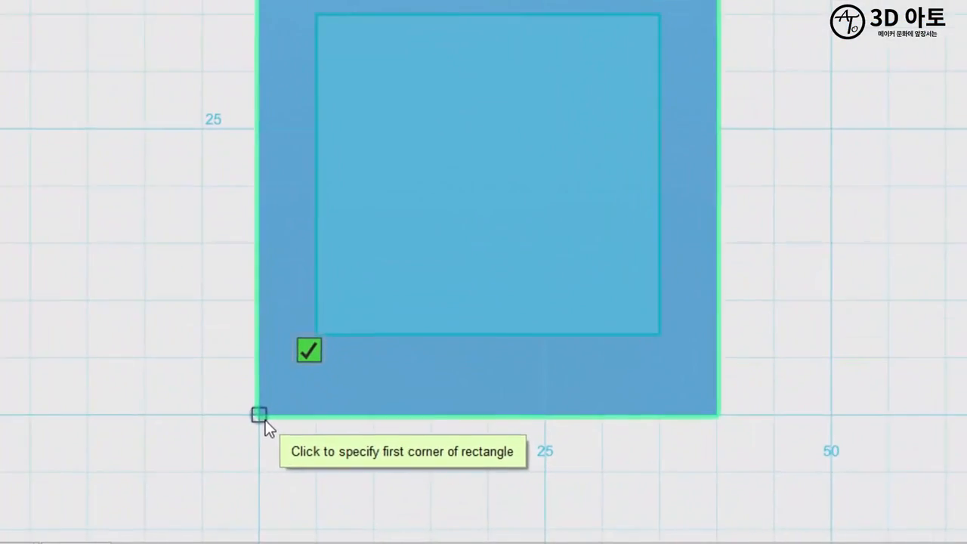
scroll(214, 389, up, 5)
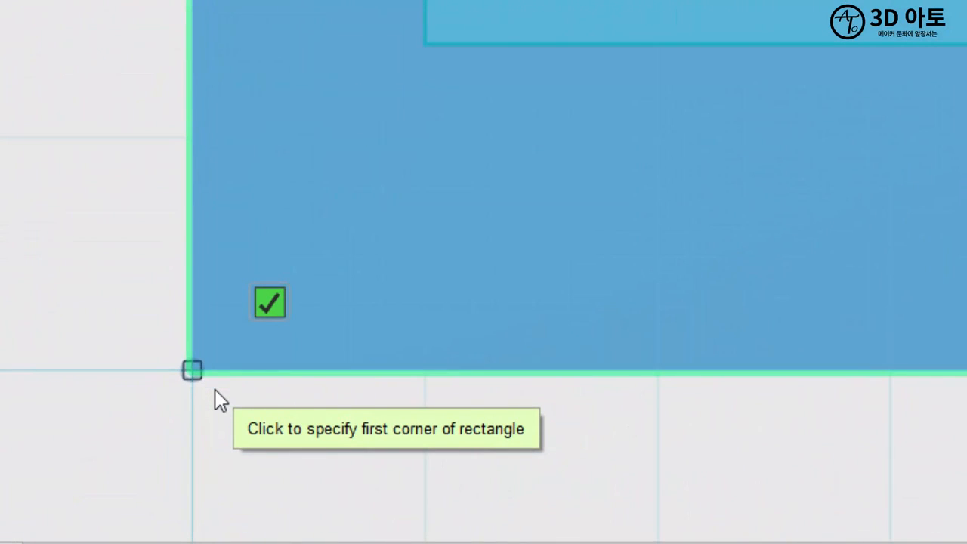
scroll(665, 370, down, 5)
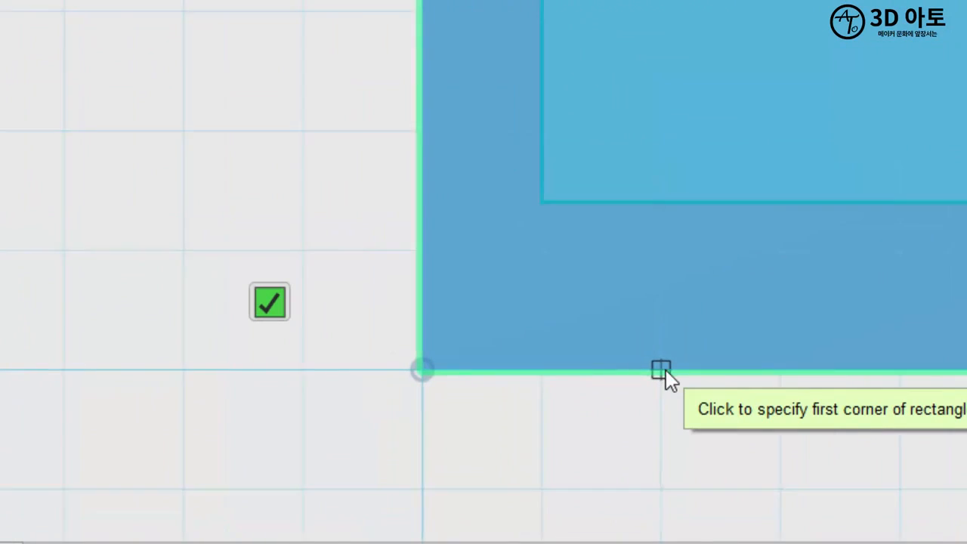
middle_drag(665, 370, 439, 357)
click(489, 358)
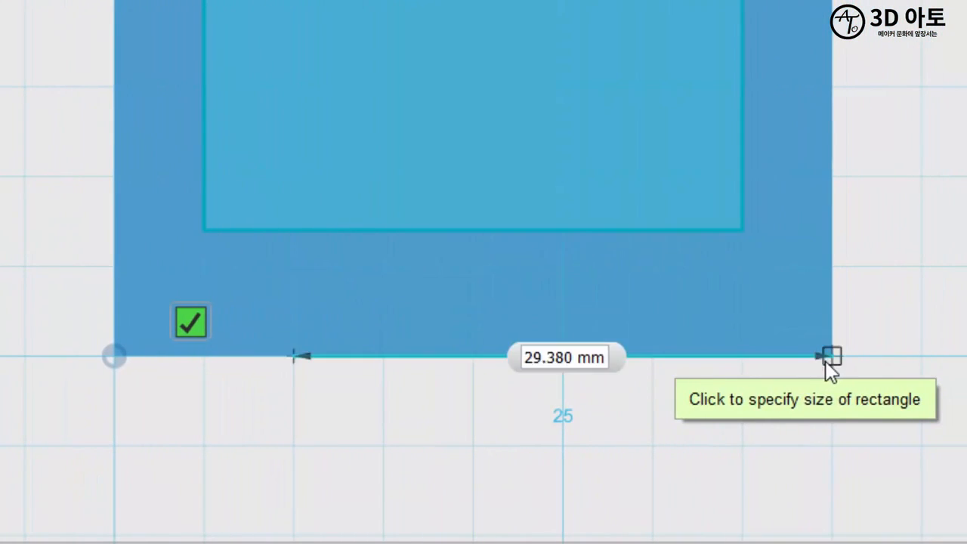
click(643, 358)
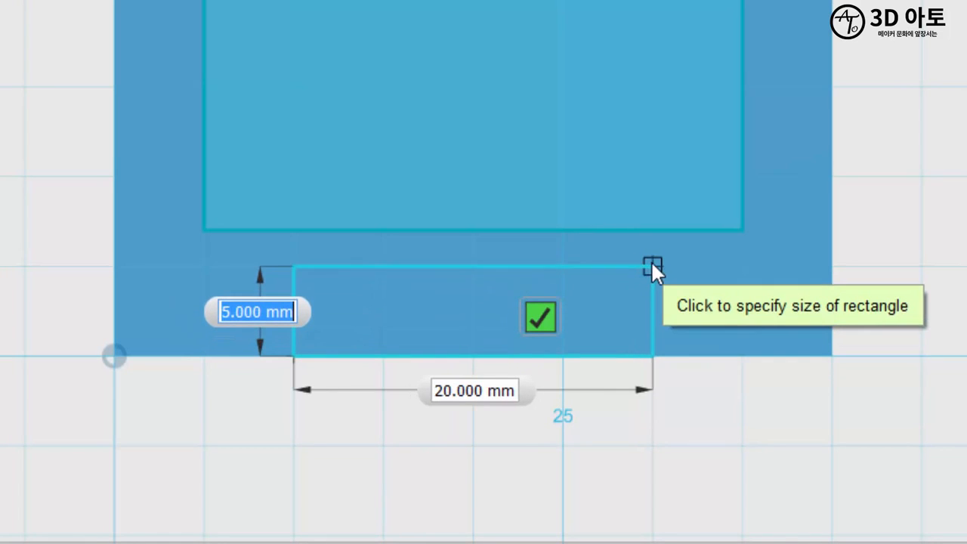
click(653, 261)
Sketch a 20 by 5 mm rectangle on the lower box's right side face along its bottom edge, and finish the sketch.
right_drag(653, 261, 196, 243)
click(954, 184)
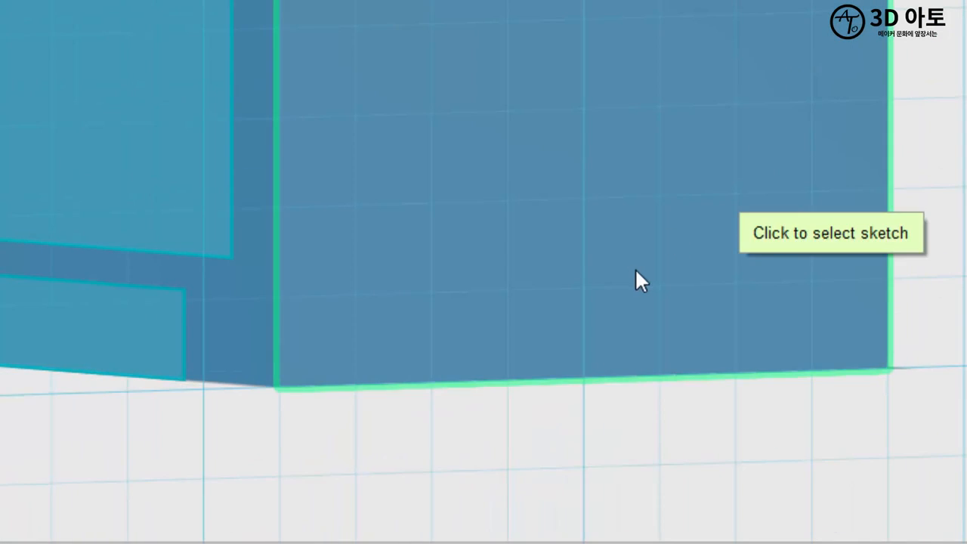
click(634, 269)
click(441, 373)
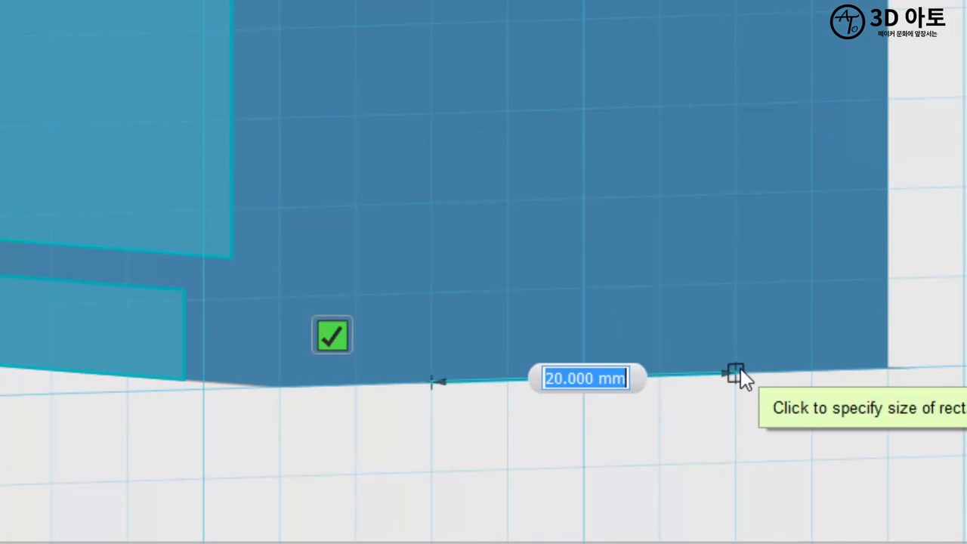
click(731, 284)
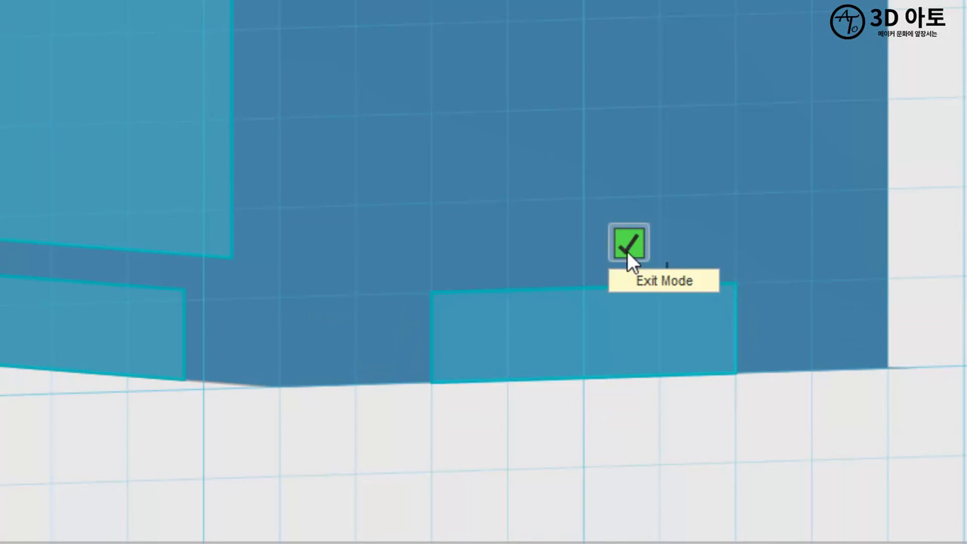
click(627, 250)
Extrude the rectangle on the upper section's front face by -30 mm to cut the mail slot into the body.
scroll(634, 251, down, 4)
right_drag(823, 110, 913, 135)
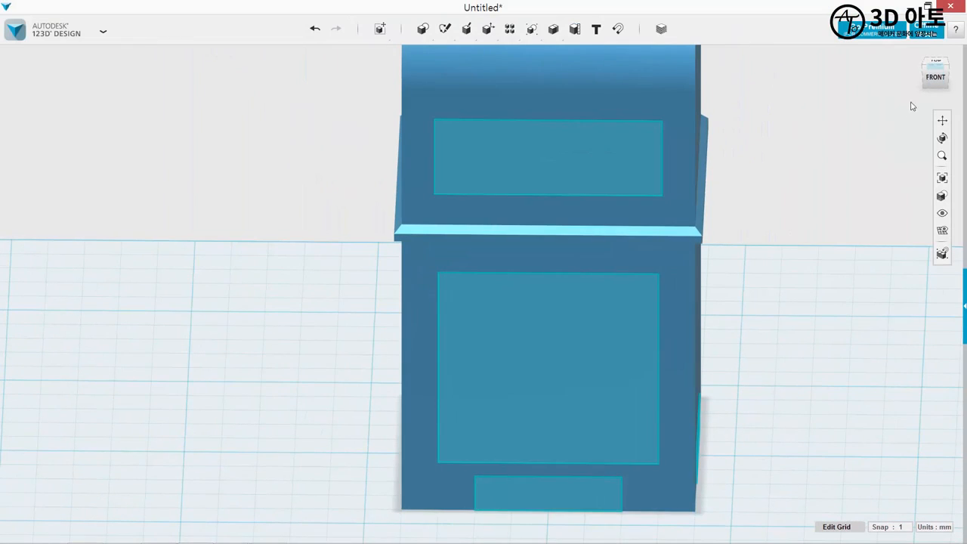
click(916, 55)
scroll(675, 348, up, 4)
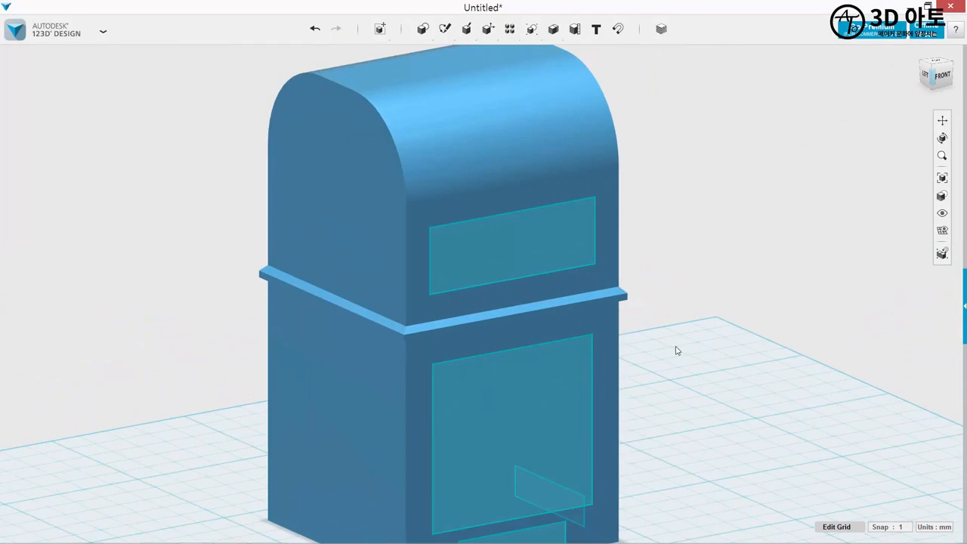
mouse_move(466, 29)
click(435, 52)
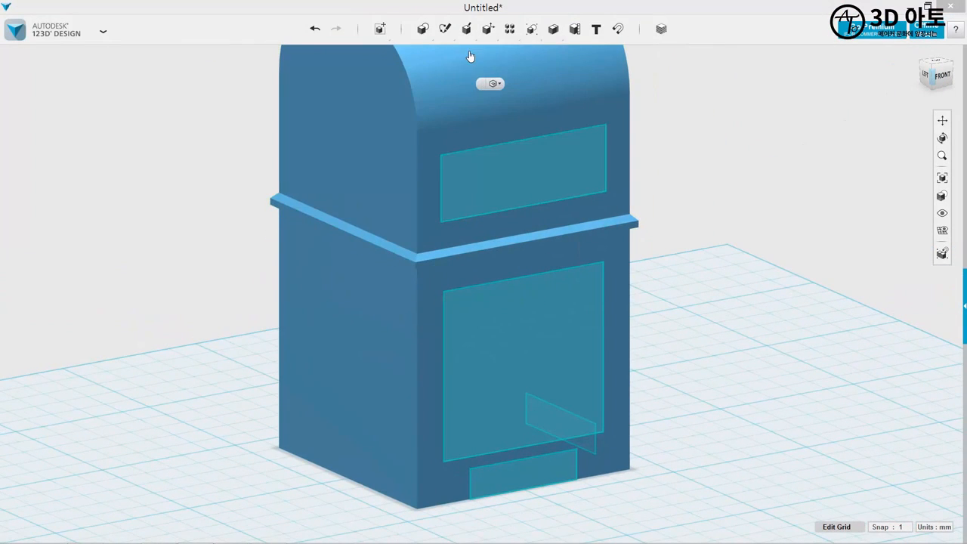
click(550, 161)
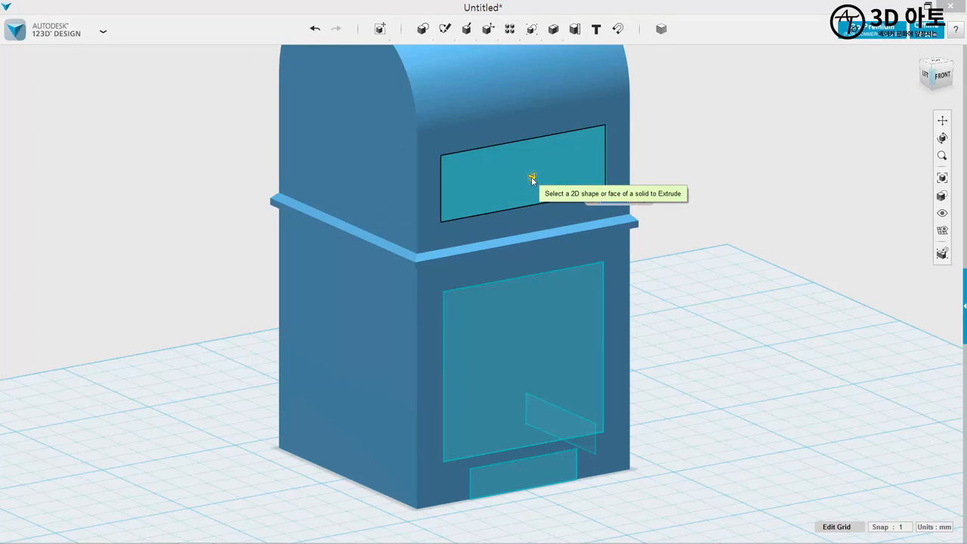
drag(530, 175, 509, 169)
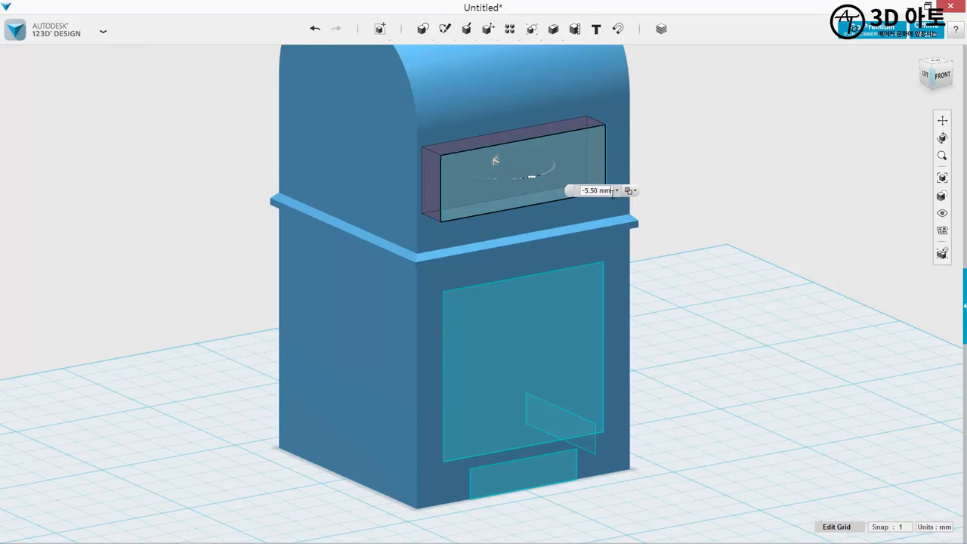
drag(612, 190, 429, 171)
text(-30)
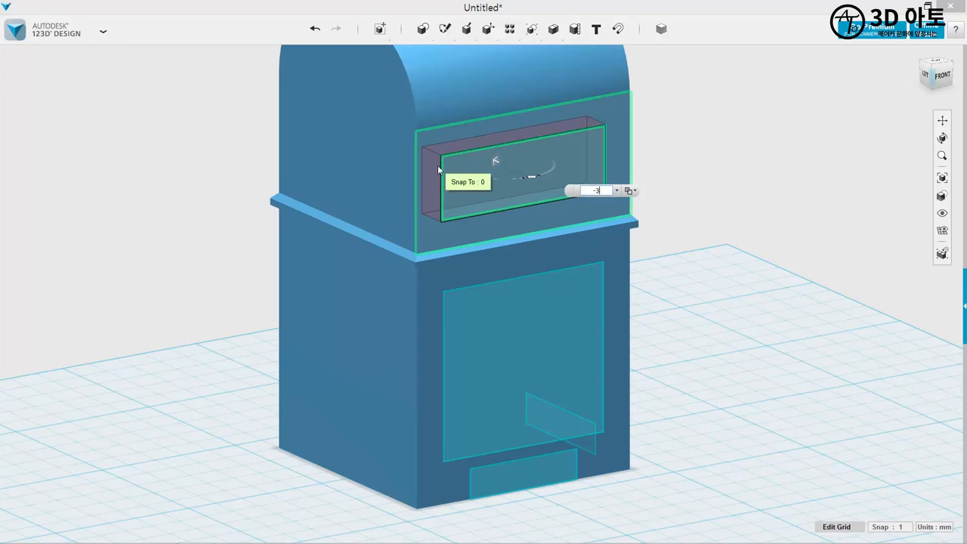
right_drag(456, 190, 539, 204)
click(716, 233)
Extrude the large front rectangle on the lower box by -2 mm to cut a shallow recessed panel.
right_drag(716, 234, 635, 229)
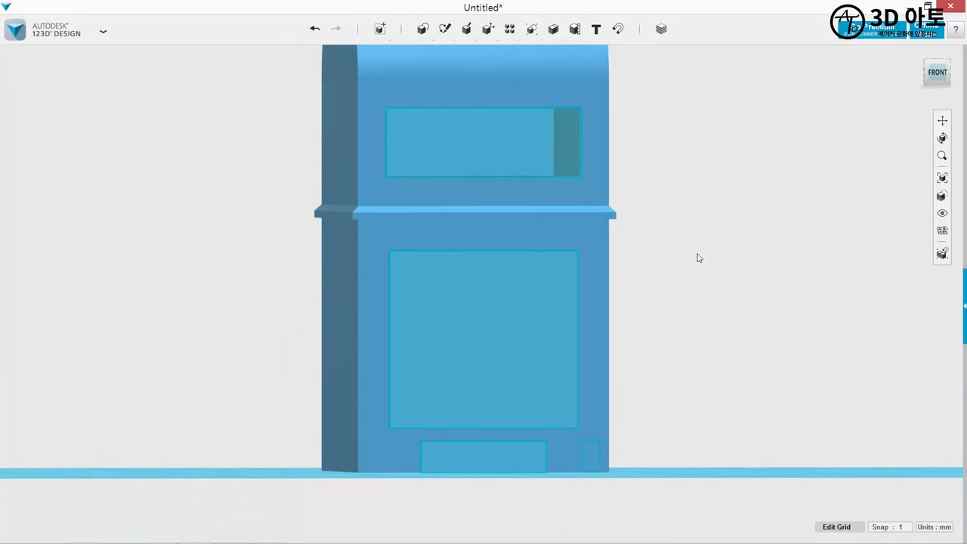
right_drag(712, 259, 736, 275)
mouse_move(466, 29)
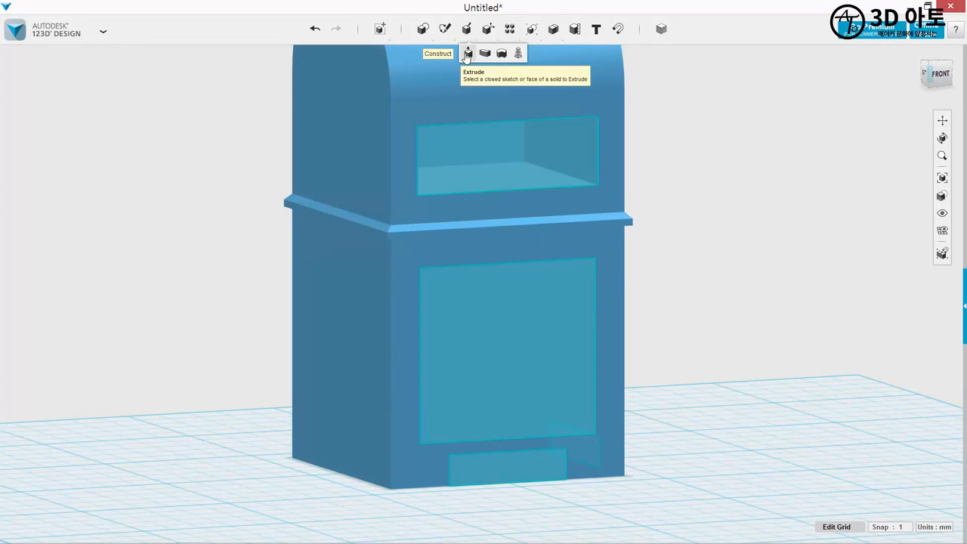
click(467, 55)
click(479, 342)
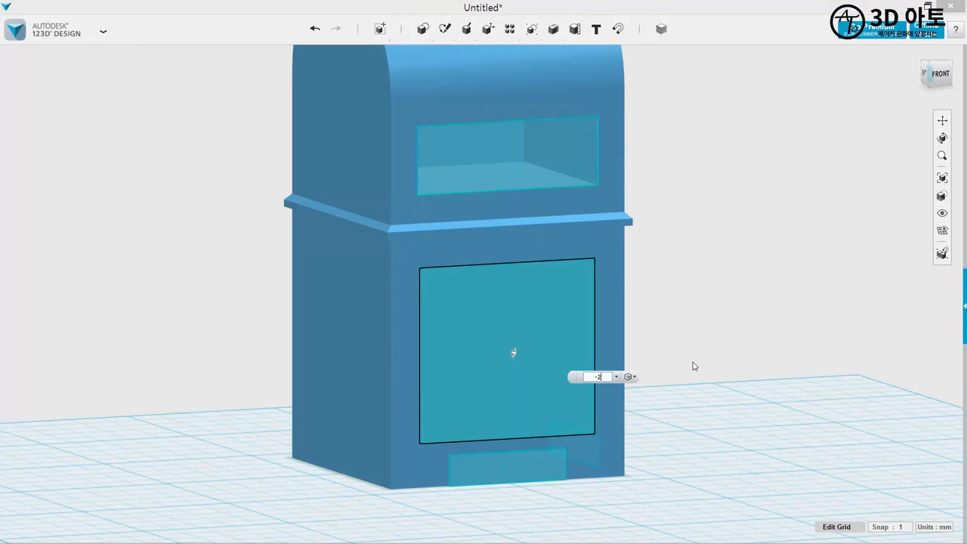
key(Return)
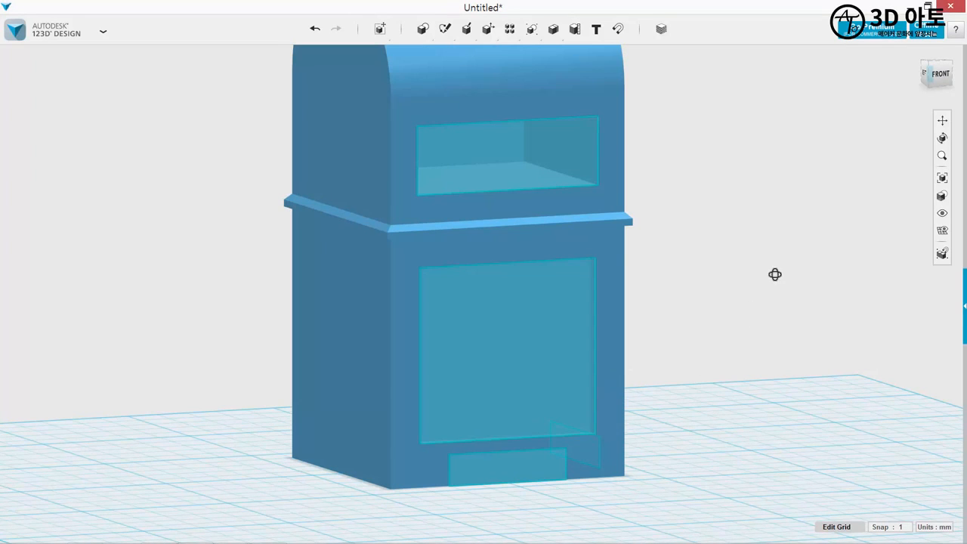
Hide all sketches so that only the mailbox solids are displayed.
right_drag(775, 274, 734, 277)
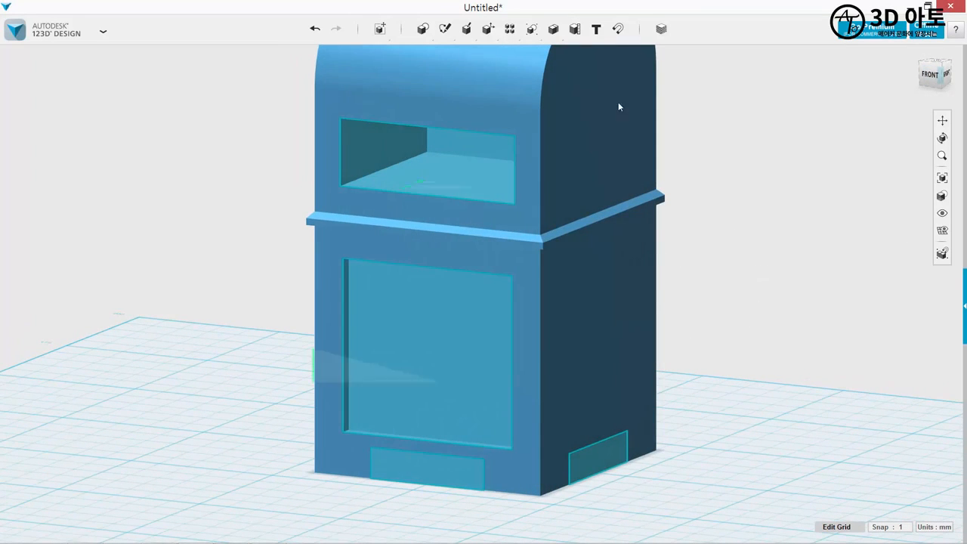
right_drag(689, 90, 751, 125)
scroll(721, 212, down, 3)
middle_drag(697, 295, 645, 321)
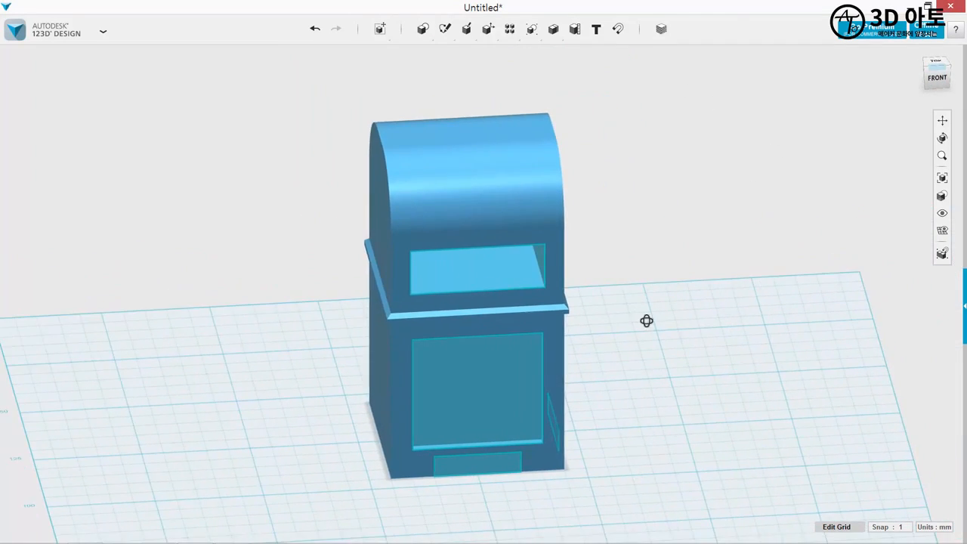
right_drag(646, 352, 599, 328)
scroll(597, 330, up, 3)
mouse_move(941, 216)
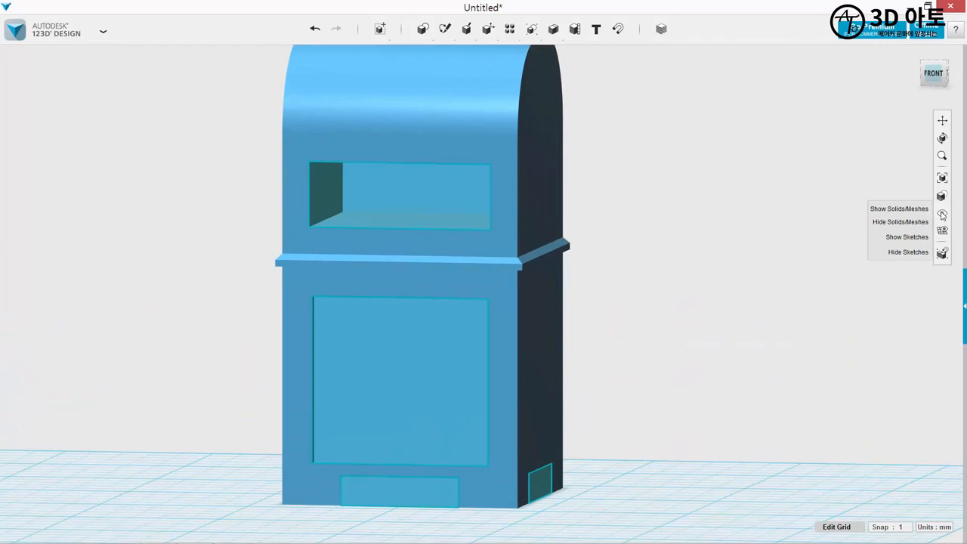
middle_drag(620, 341, 698, 358)
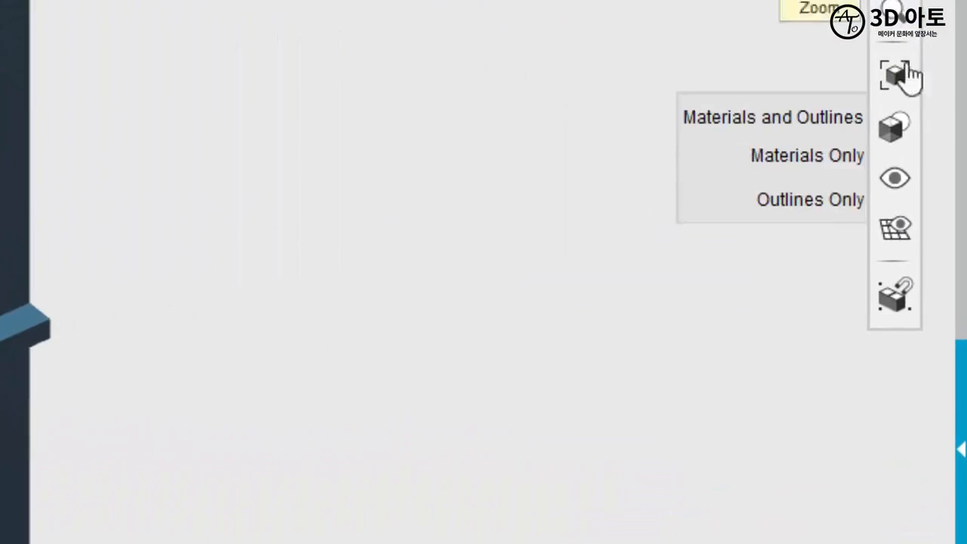
mouse_move(940, 216)
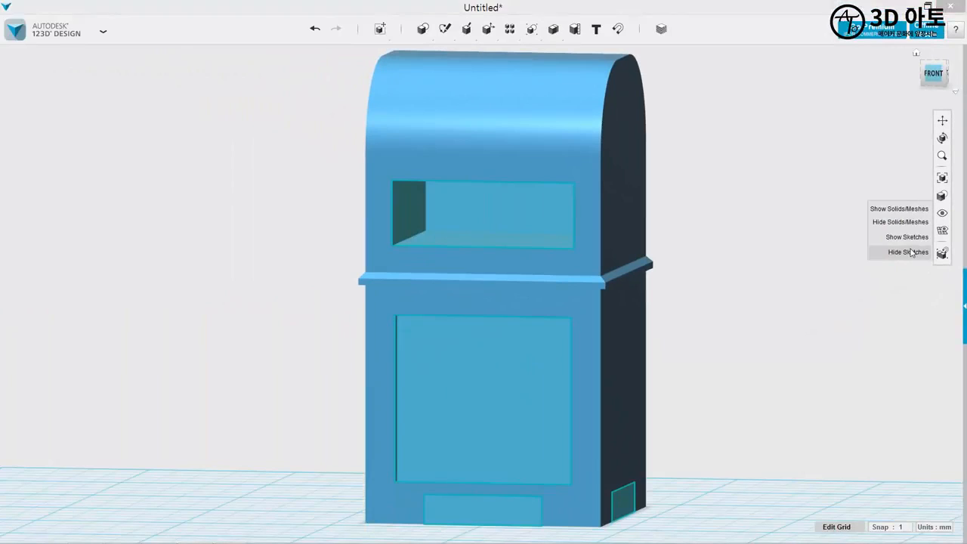
click(911, 252)
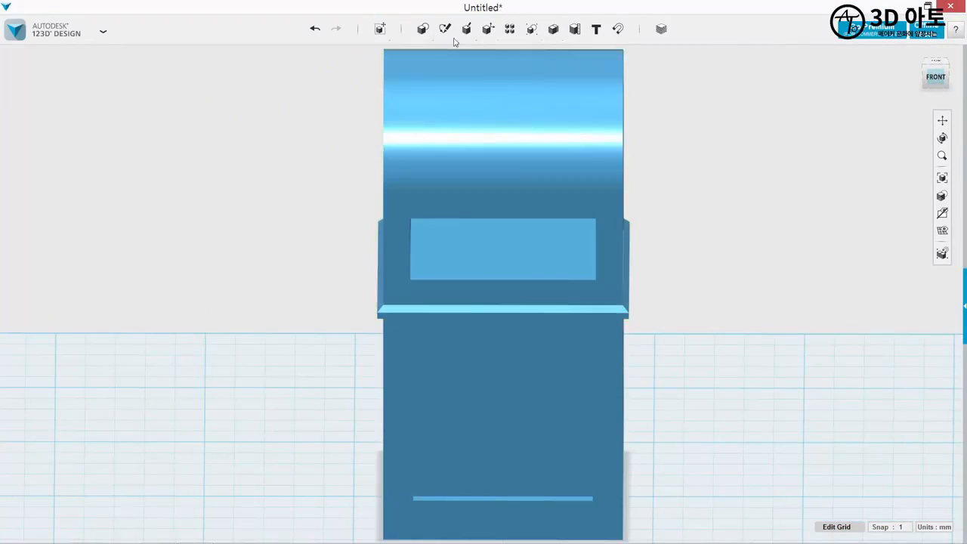
Sketch a 30 by 25 mm rectangle on the mail slot's floor, starting at its back corner, and finish the sketch.
mouse_move(452, 32)
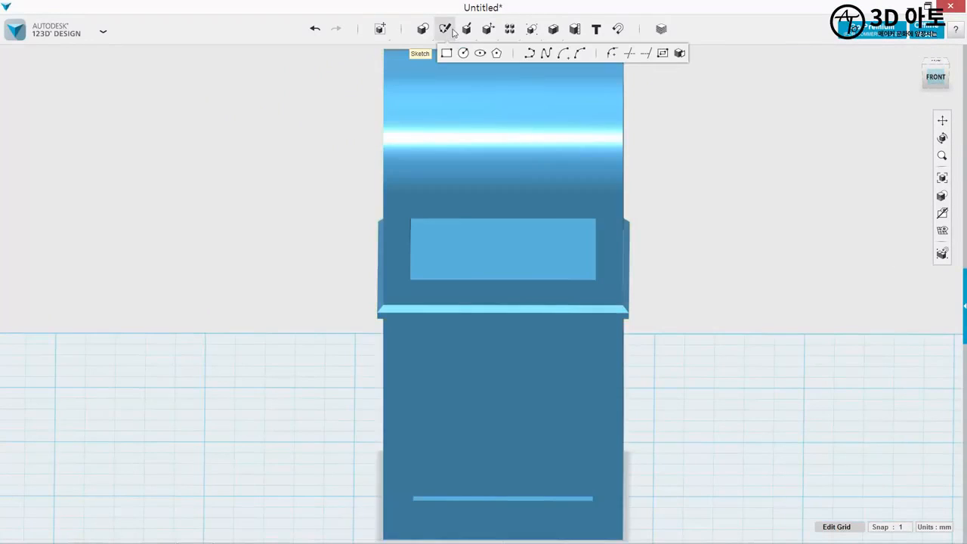
click(446, 54)
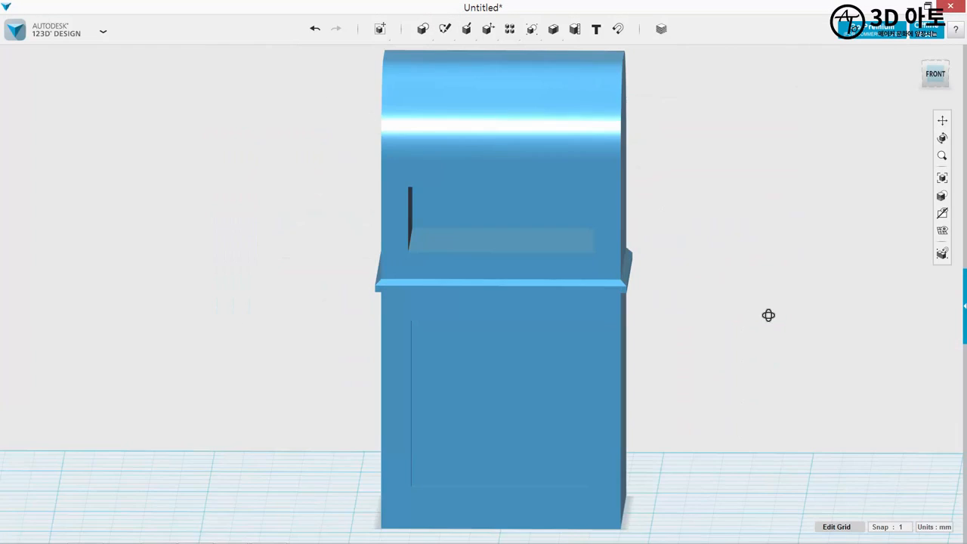
click(491, 254)
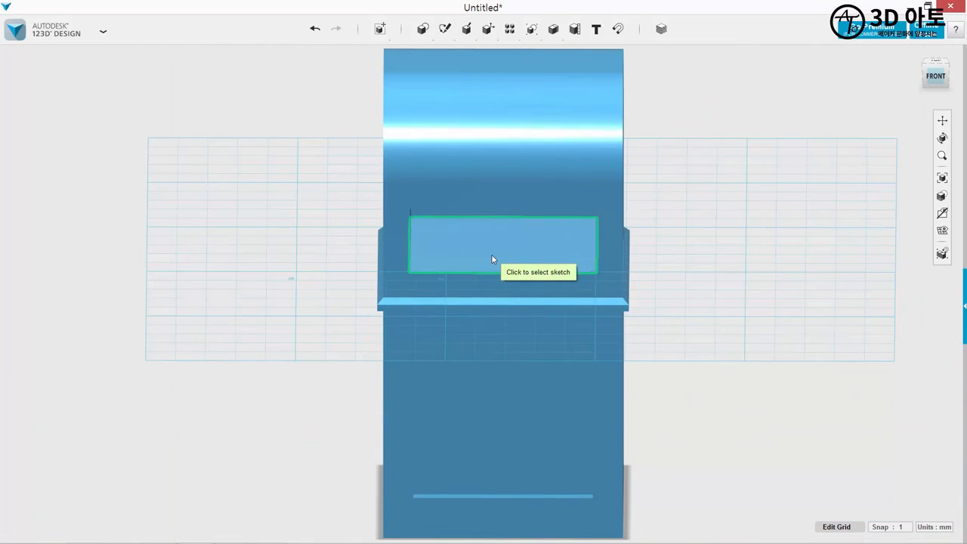
right_drag(680, 360, 675, 358)
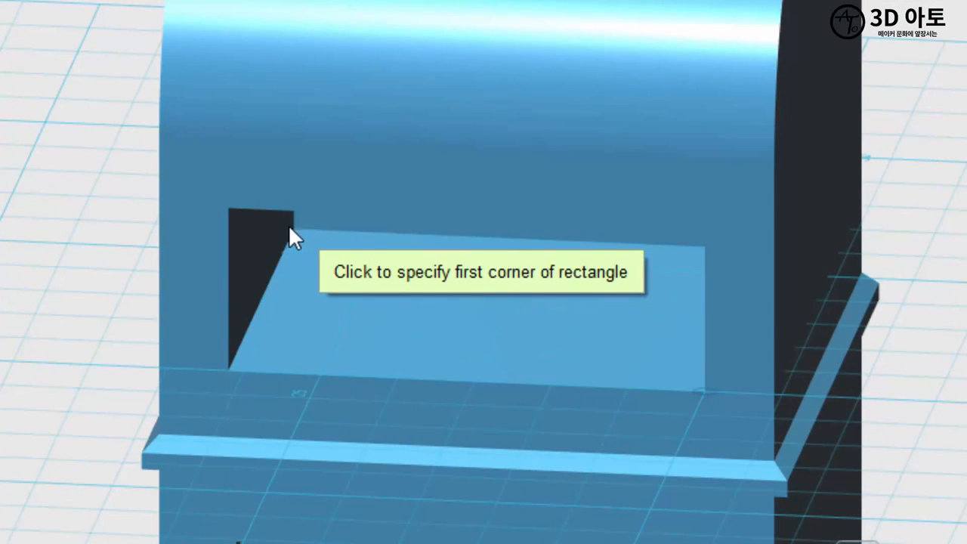
click(308, 230)
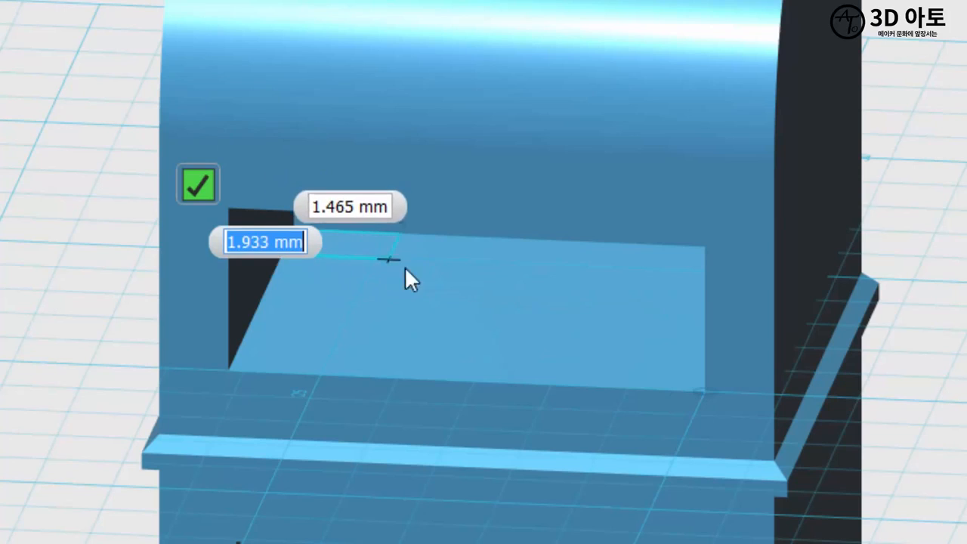
right_drag(405, 276, 475, 271)
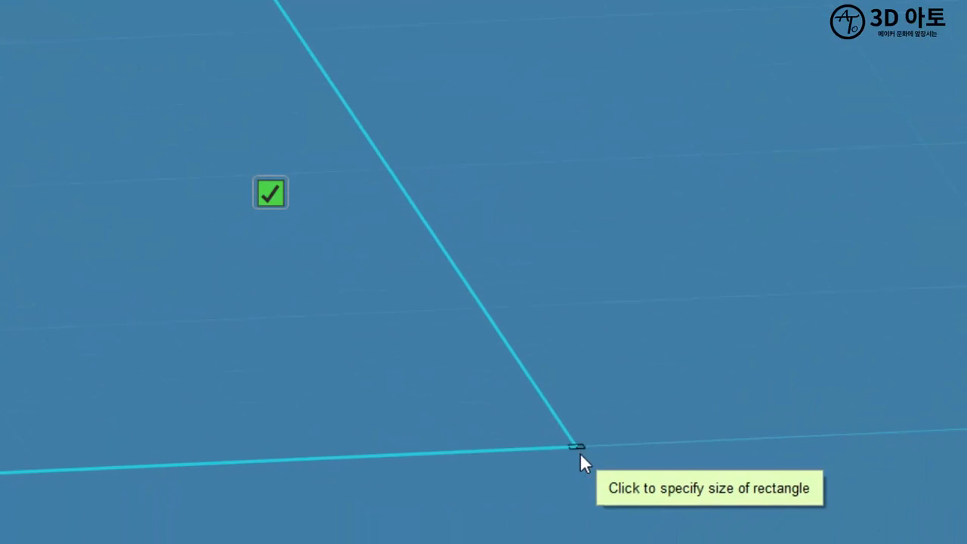
right_drag(571, 453, 572, 493)
middle_drag(572, 494, 613, 4)
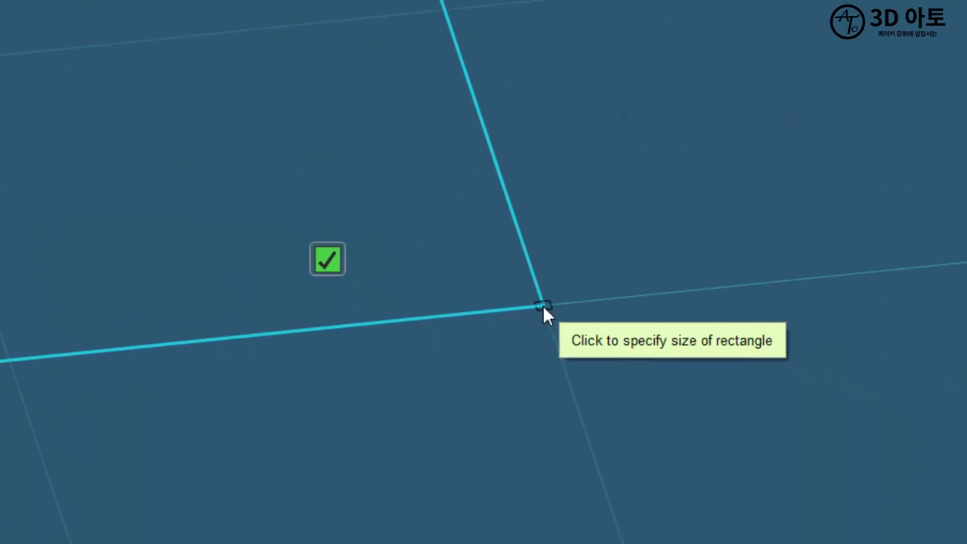
scroll(533, 230, down, 5)
right_drag(571, 305, 601, 118)
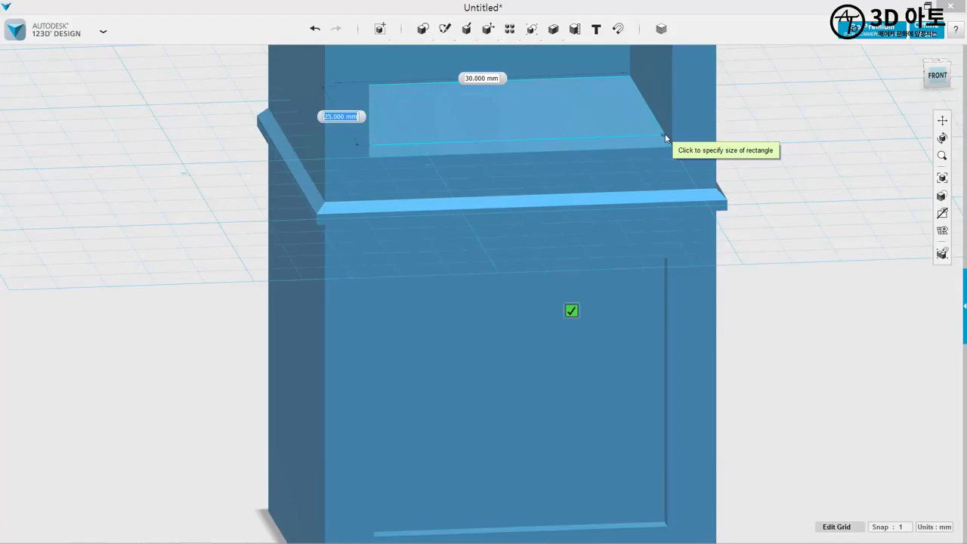
click(666, 137)
right_drag(746, 204, 735, 209)
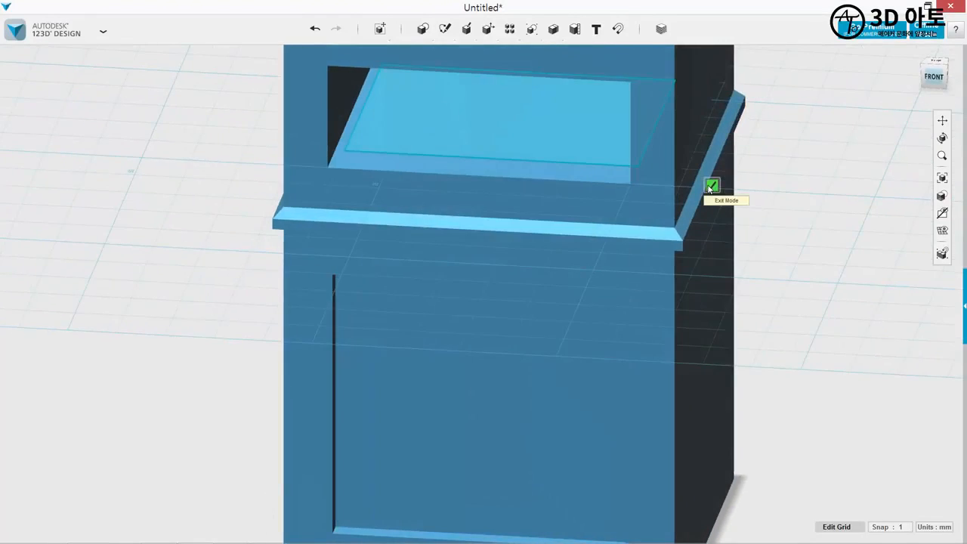
click(711, 186)
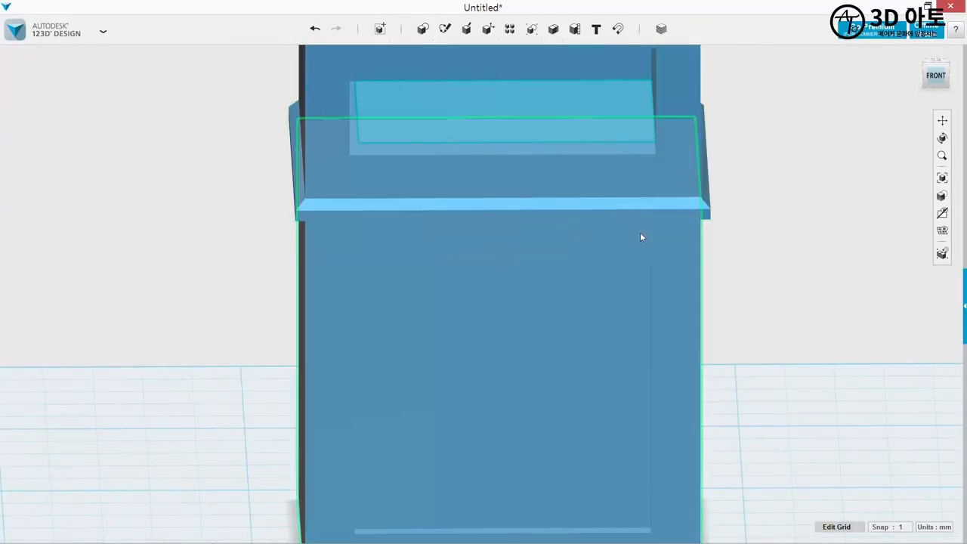
Extrude the rectangle on the mail slot's floor by -38 mm to cut downward into the mailbox.
mouse_move(466, 29)
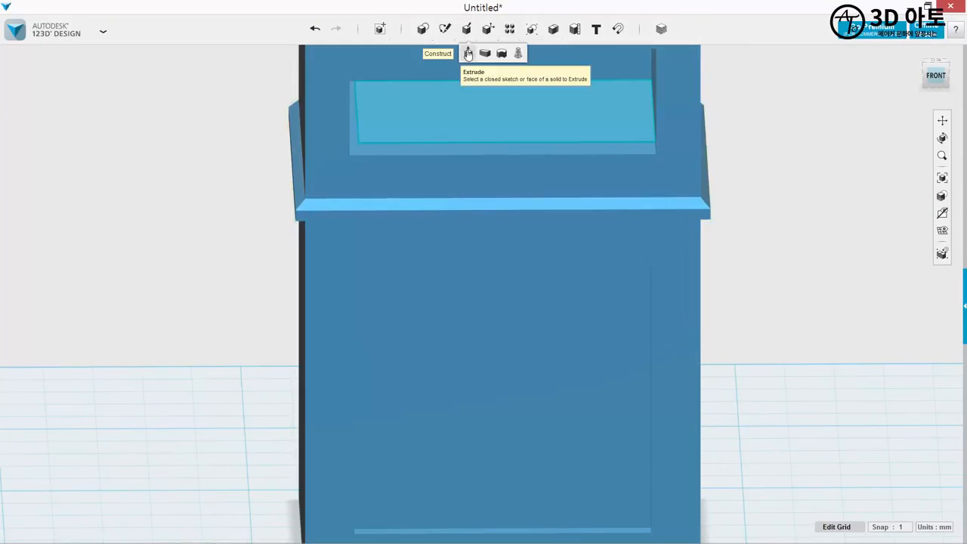
click(468, 53)
click(443, 111)
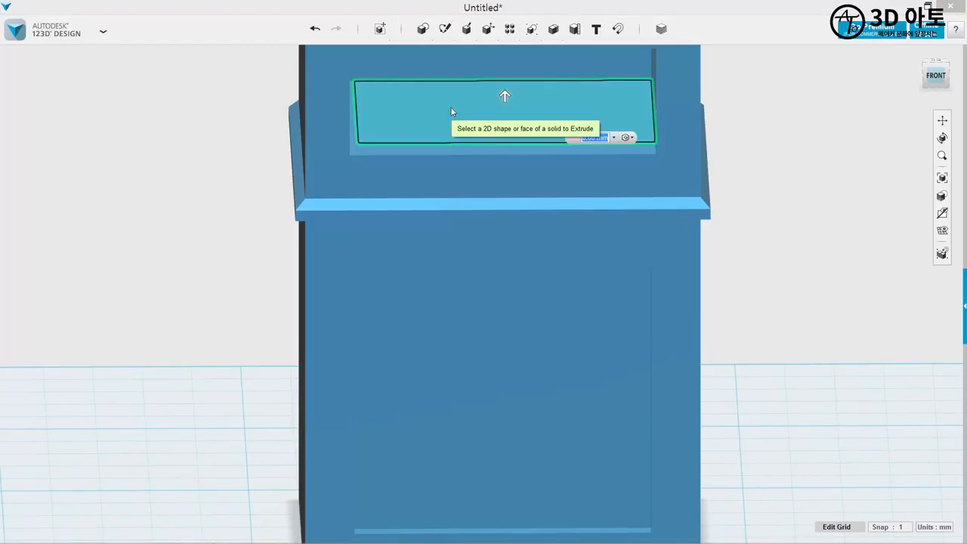
click(507, 100)
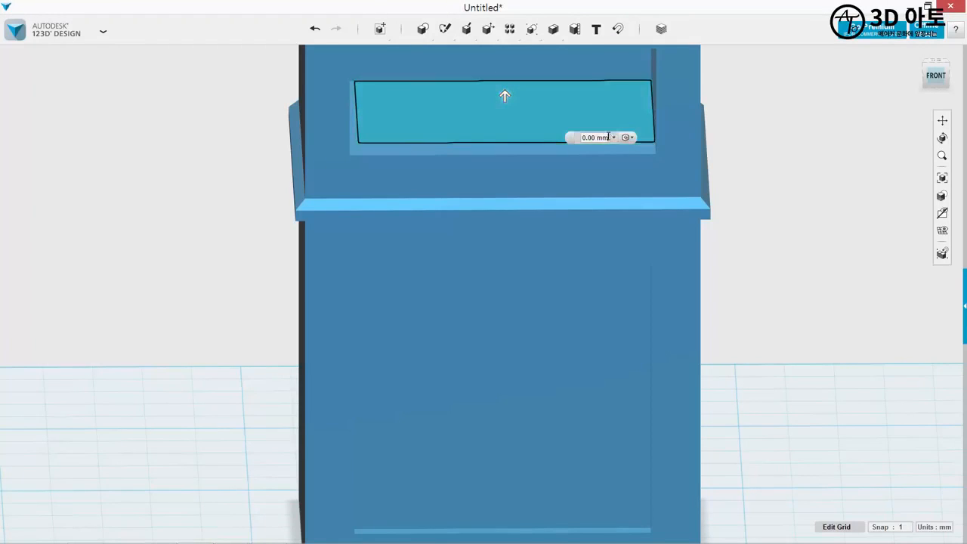
drag(609, 138, 457, 98)
text(-40)
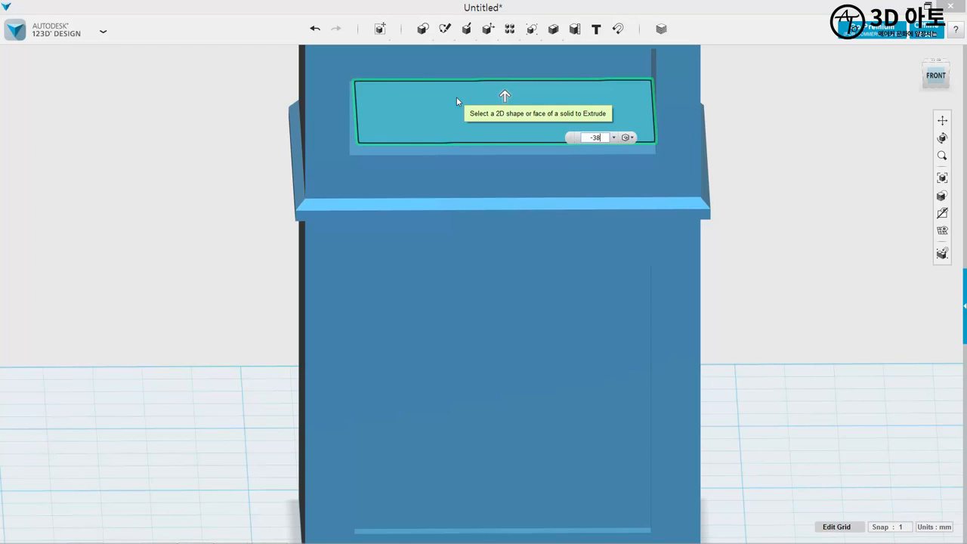
right_drag(194, 285, 790, 378)
key(Return)
Show all hidden sketches on the mailbox again.
right_drag(838, 347, 744, 383)
middle_drag(740, 387, 731, 329)
right_drag(542, 380, 546, 410)
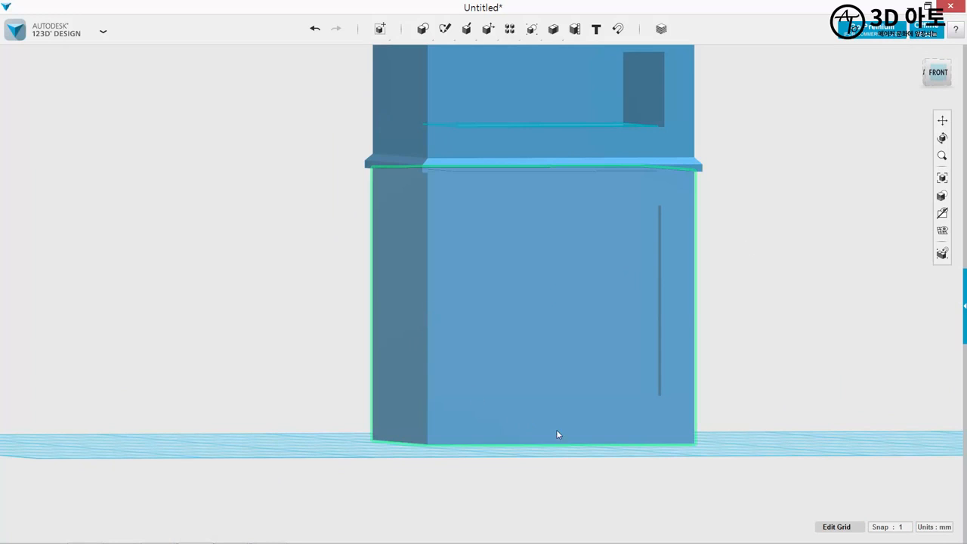
right_drag(755, 400, 715, 403)
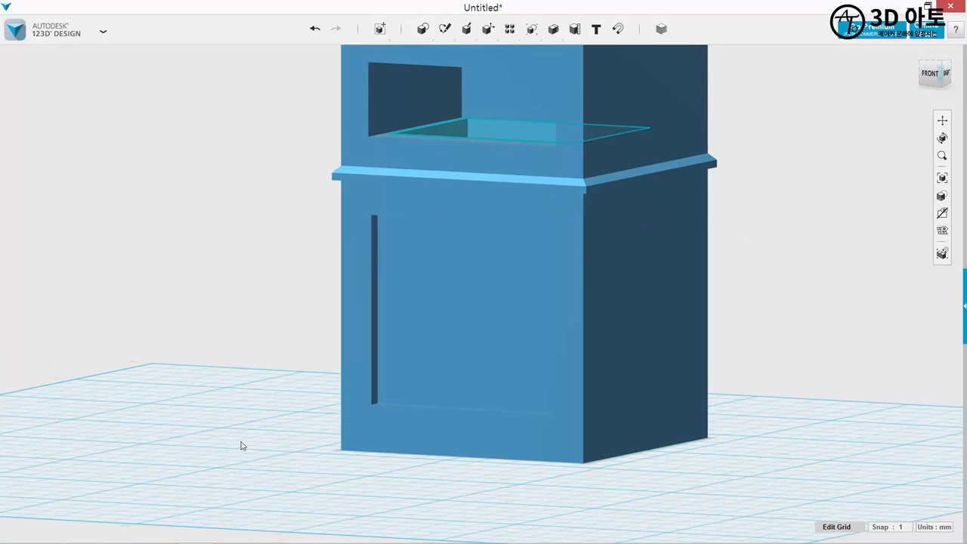
mouse_move(940, 200)
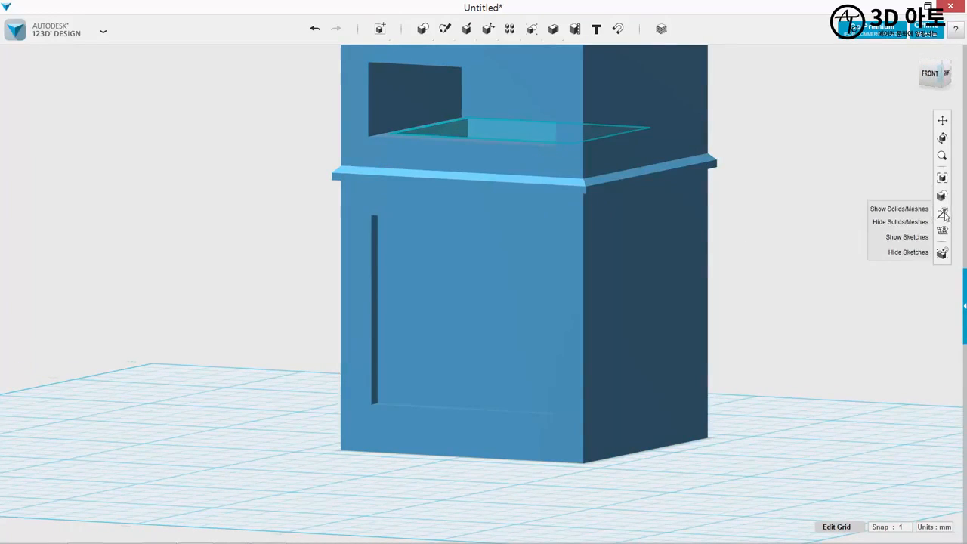
click(907, 237)
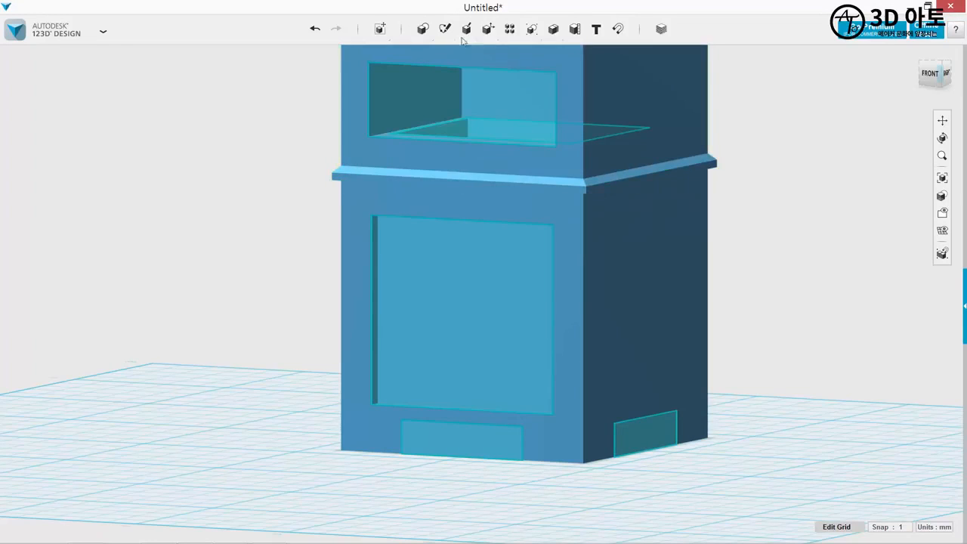
Extrude the small rectangle at the front face's bottom edge inward to cut an opening through the base.
click(469, 51)
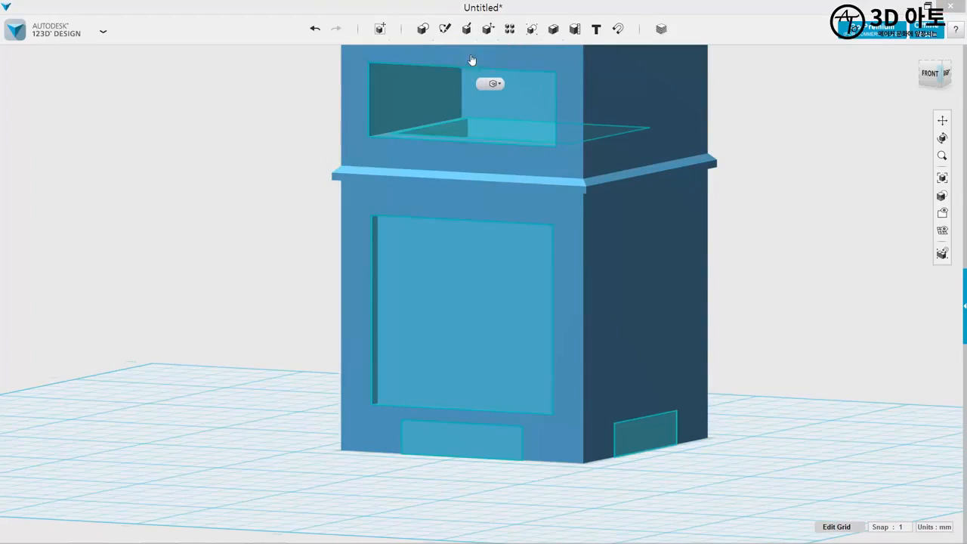
click(468, 439)
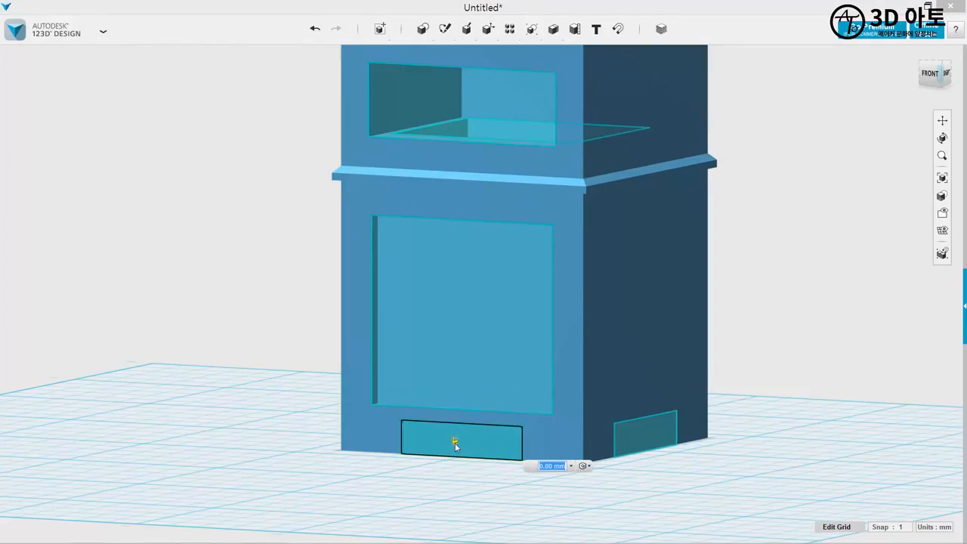
drag(454, 441, 772, 523)
click(749, 481)
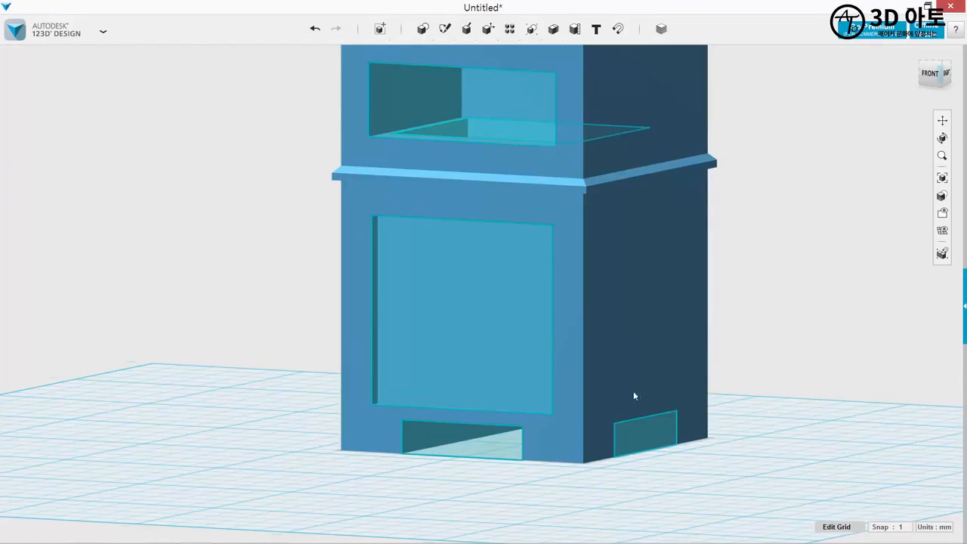
Extrude the small rectangle at the right side's bottom edge inward through the box to cut a side-to-side opening.
mouse_move(466, 35)
click(468, 51)
click(662, 444)
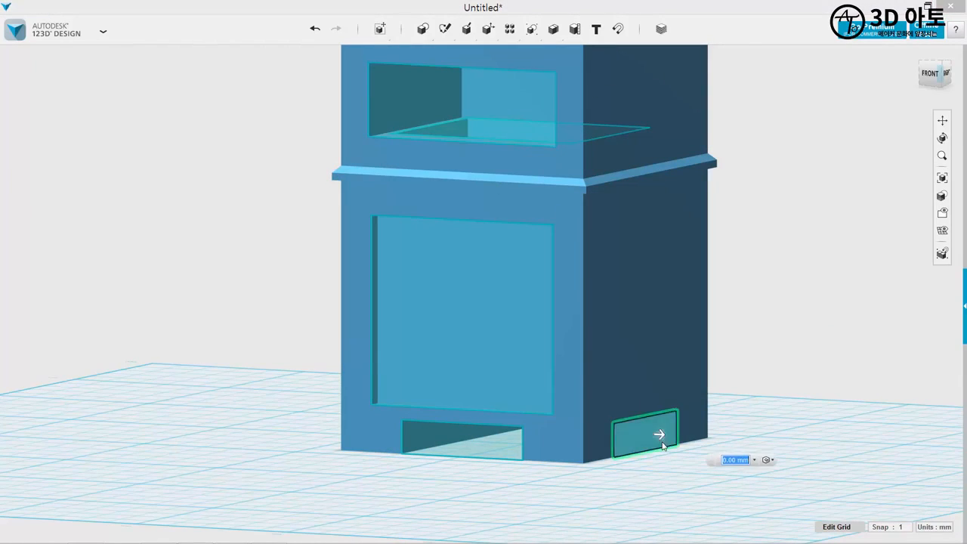
drag(663, 436, 200, 327)
click(200, 328)
Delete the rectangle sketch on the front of the mail slot.
right_drag(209, 357, 629, 356)
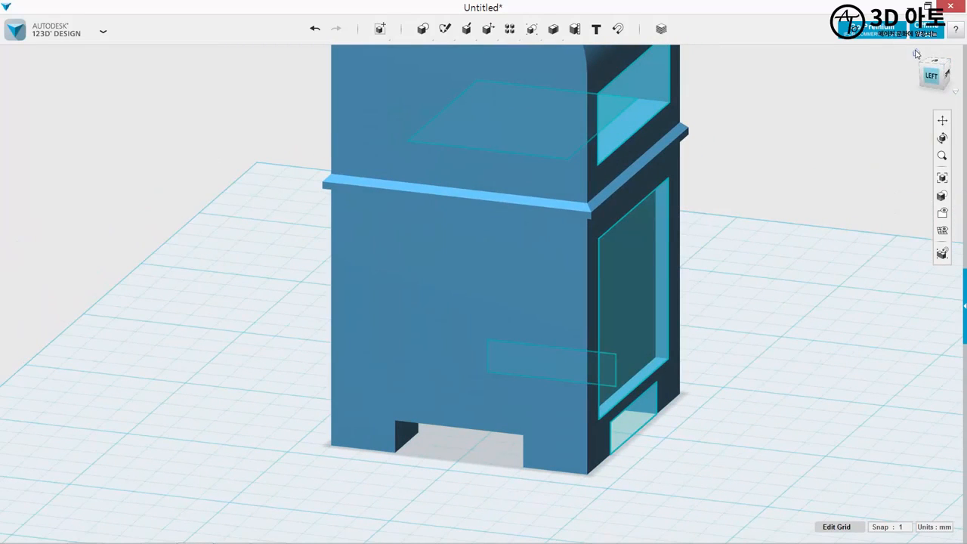
click(916, 53)
scroll(679, 458, up, 5)
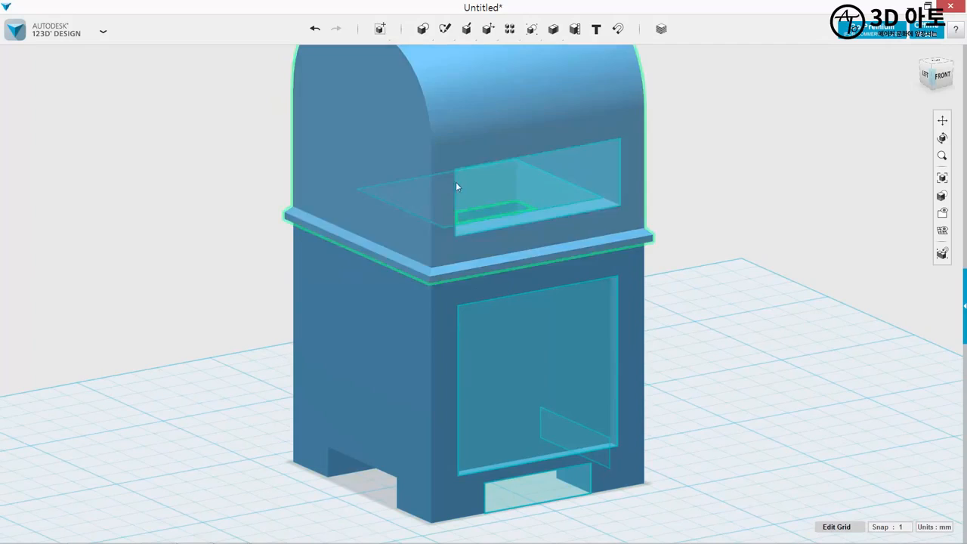
click(546, 182)
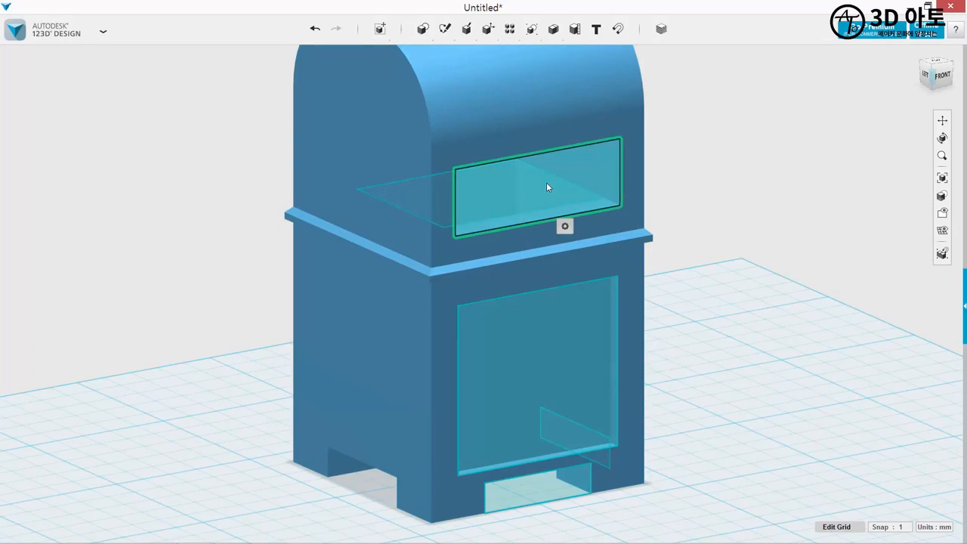
key(Delete)
Move the 30 by 25 mm slot-floor rectangle sketch straight up by 10 mm.
click(522, 189)
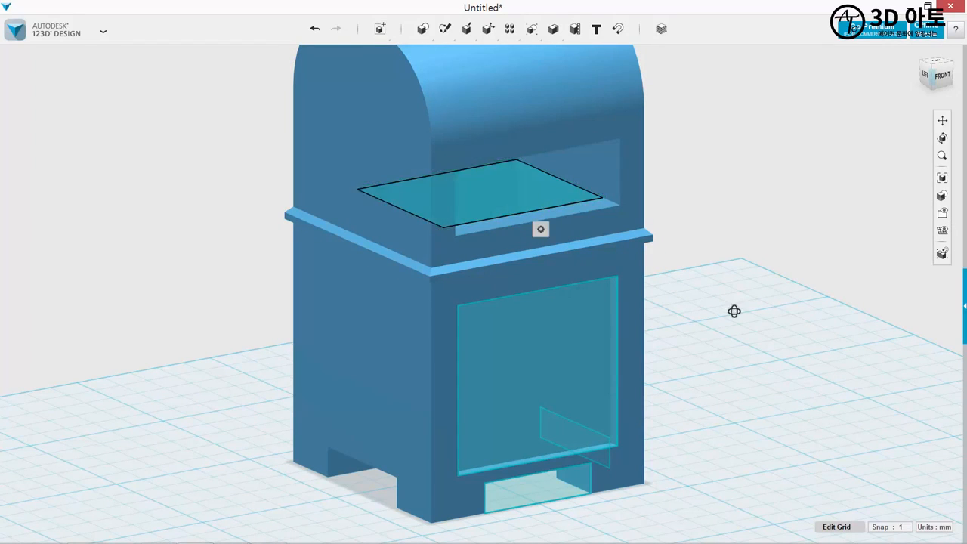
mouse_move(734, 310)
right_down()
mouse_move(753, 315)
mouse_move(728, 299)
right_up()
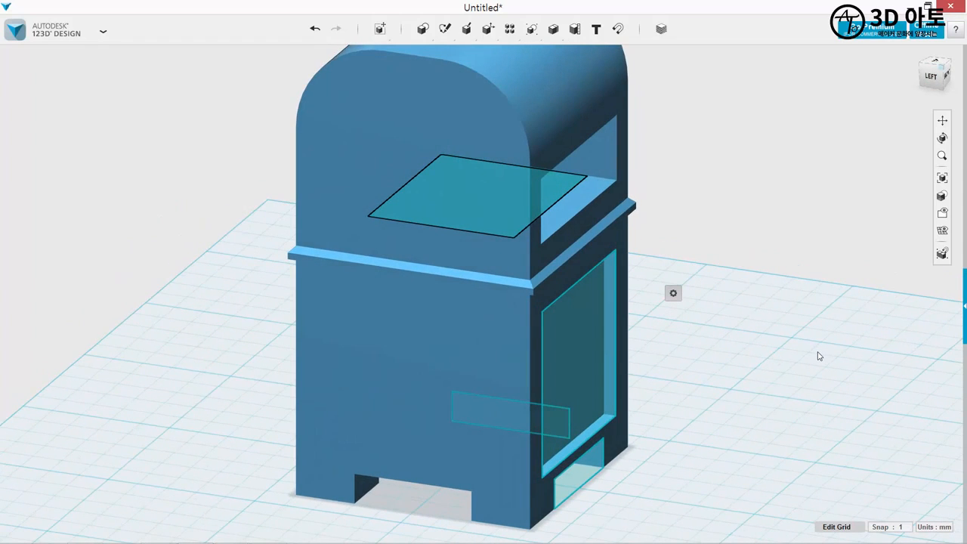
right_drag(816, 355, 917, 129)
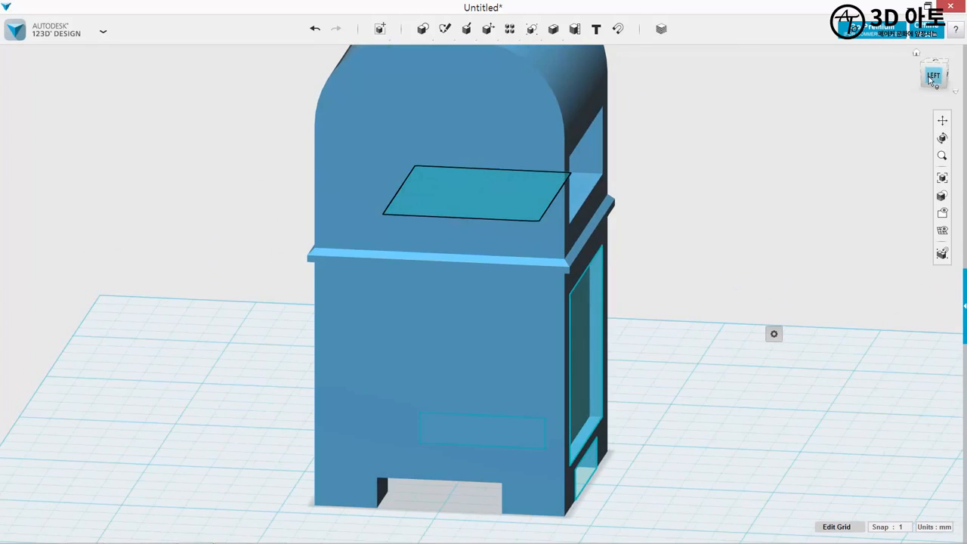
click(932, 77)
scroll(561, 226, up, 3)
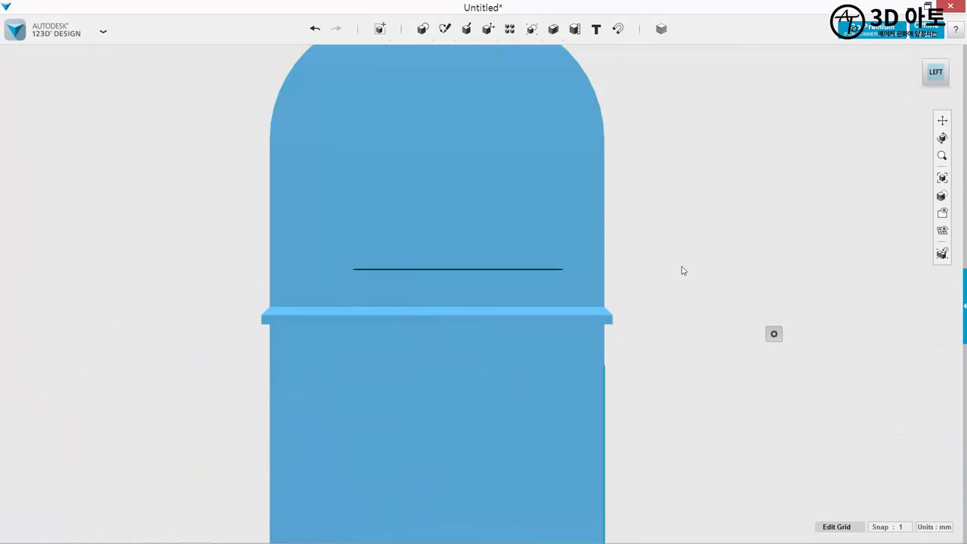
click(382, 32)
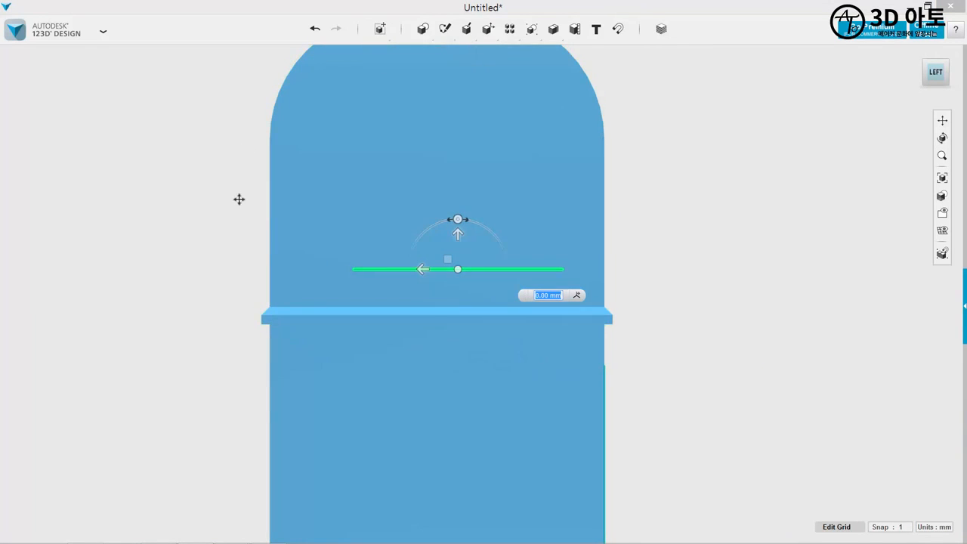
middle_drag(239, 198, 222, 312)
click(438, 340)
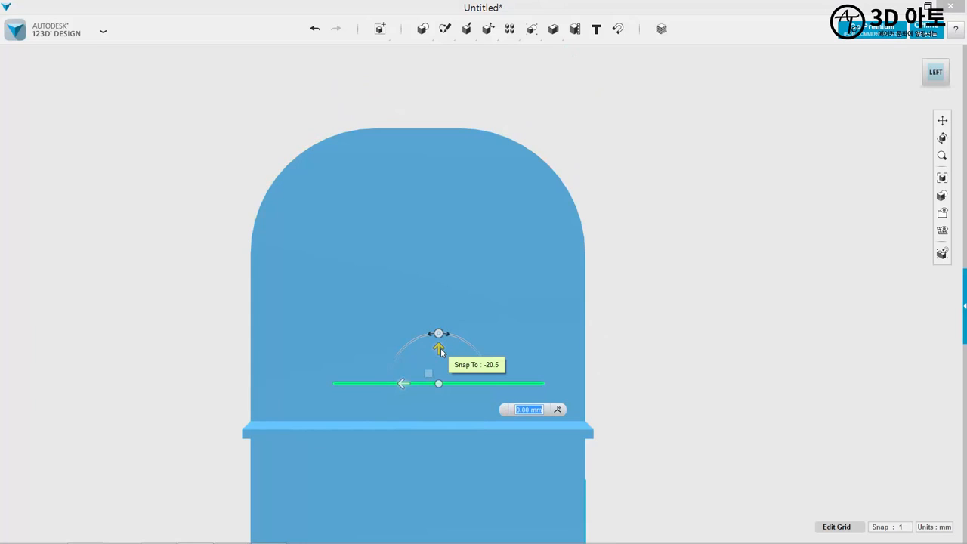
right_drag(440, 347, 696, 307)
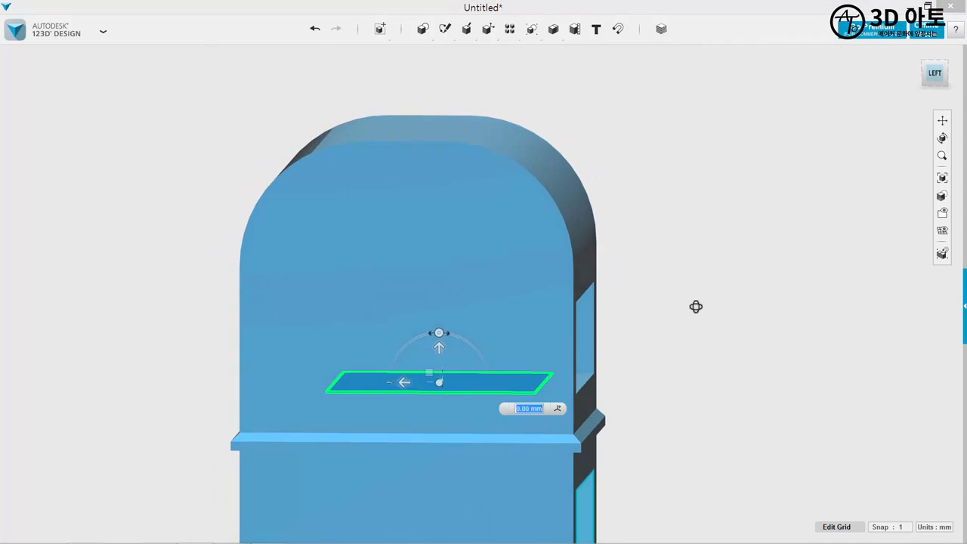
click(935, 73)
scroll(508, 179, up, 3)
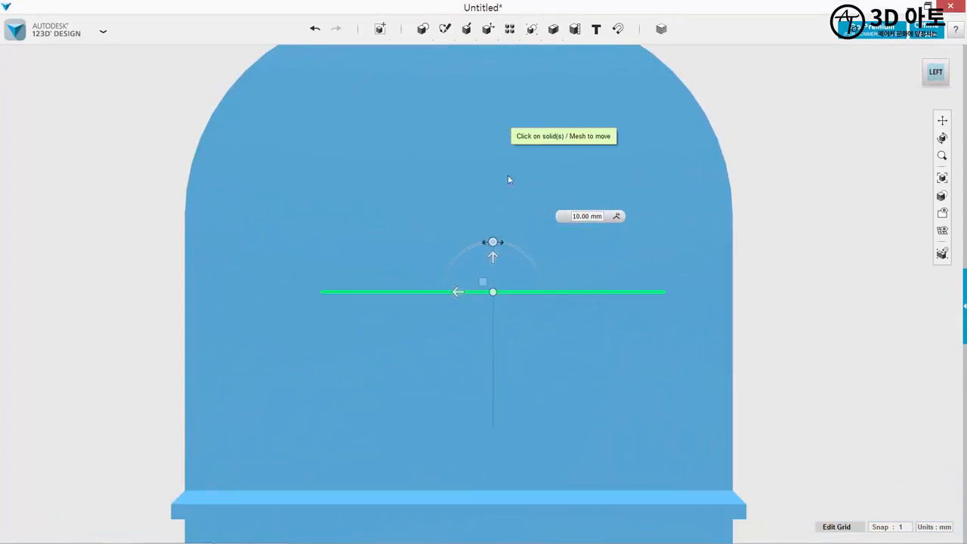
Rotate the rectangle sketch at the mail slot by 45 degrees so it slopes down toward the outside.
click(457, 291)
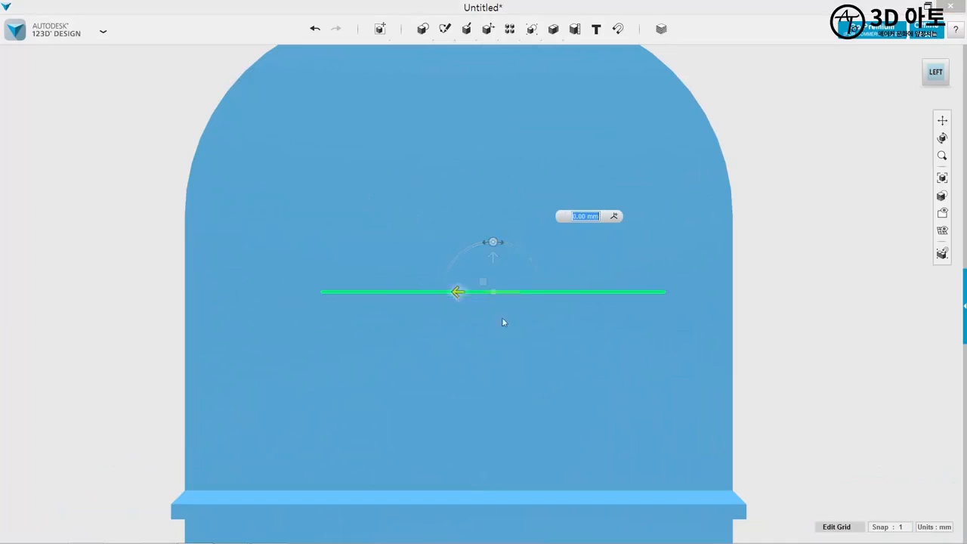
right_drag(778, 398, 768, 390)
click(840, 382)
mouse_move(840, 383)
right_down()
mouse_move(840, 394)
mouse_move(822, 391)
mouse_move(809, 405)
right_up()
click(777, 315)
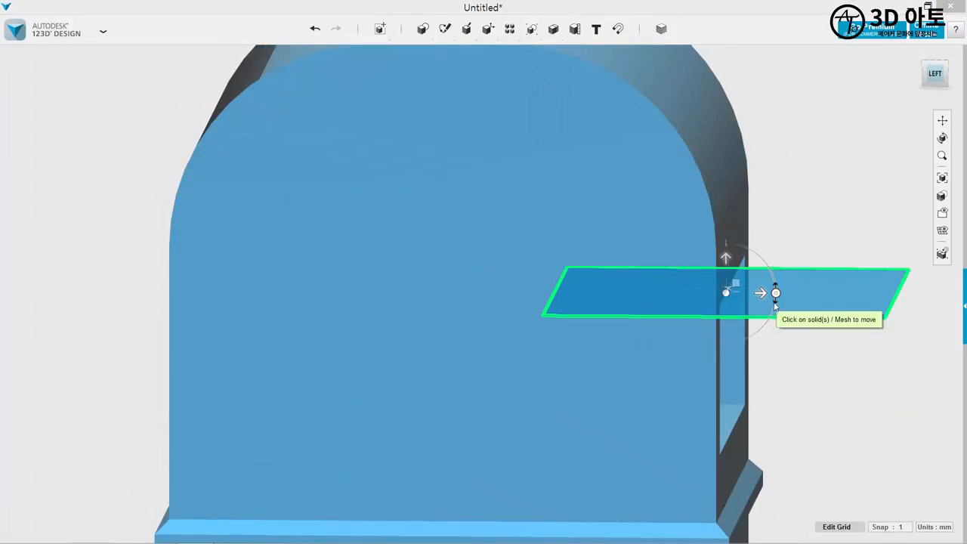
drag(776, 296, 759, 330)
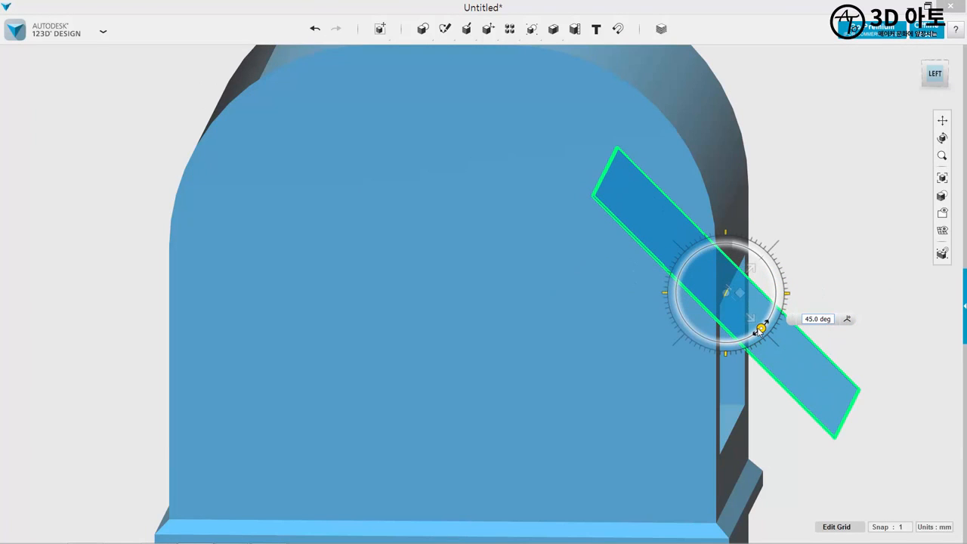
Move the tilted rectangle sketch 1.2 mm outward perpendicular to its plane and 2 mm up along its slope.
right_drag(770, 425, 649, 420)
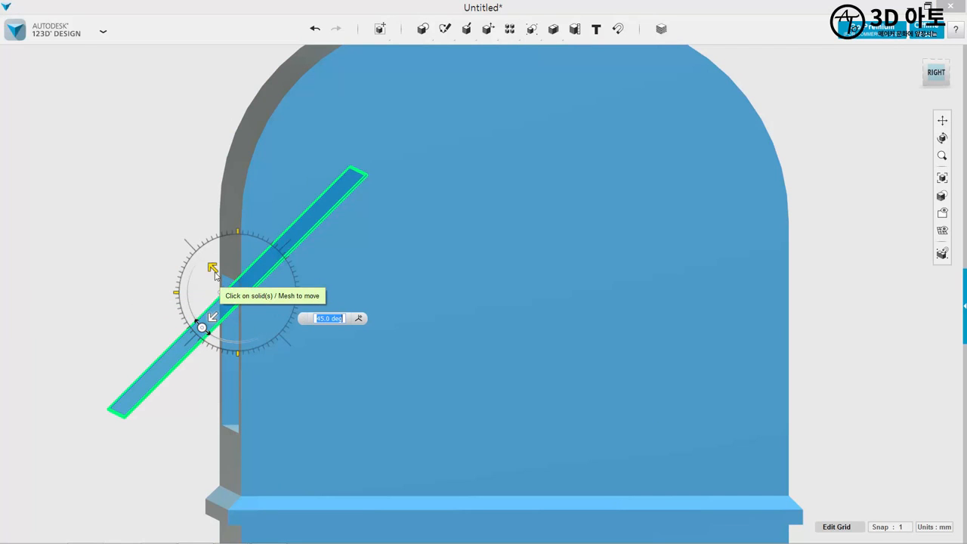
drag(211, 268, 204, 264)
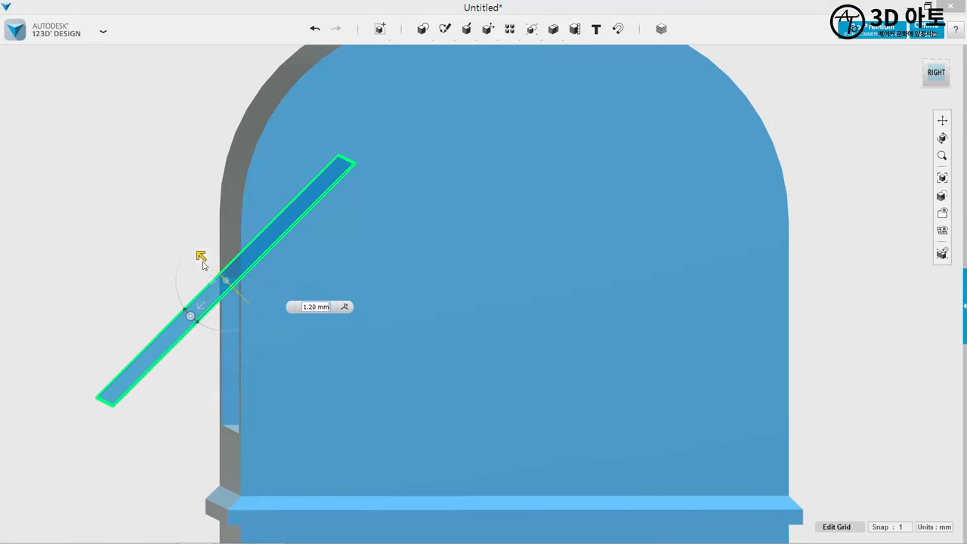
right_drag(203, 260, 272, 292)
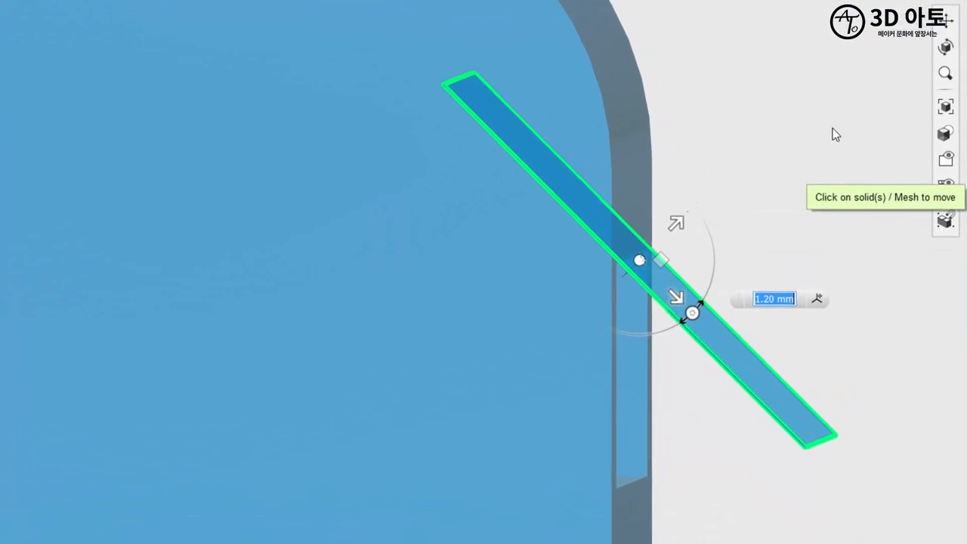
right_drag(744, 164, 725, 190)
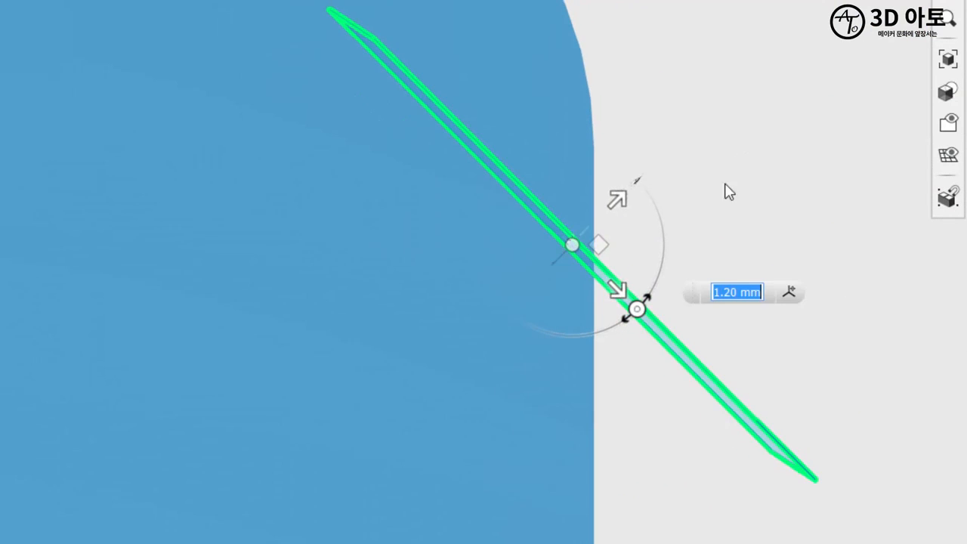
drag(620, 288, 600, 240)
right_drag(733, 123, 746, 112)
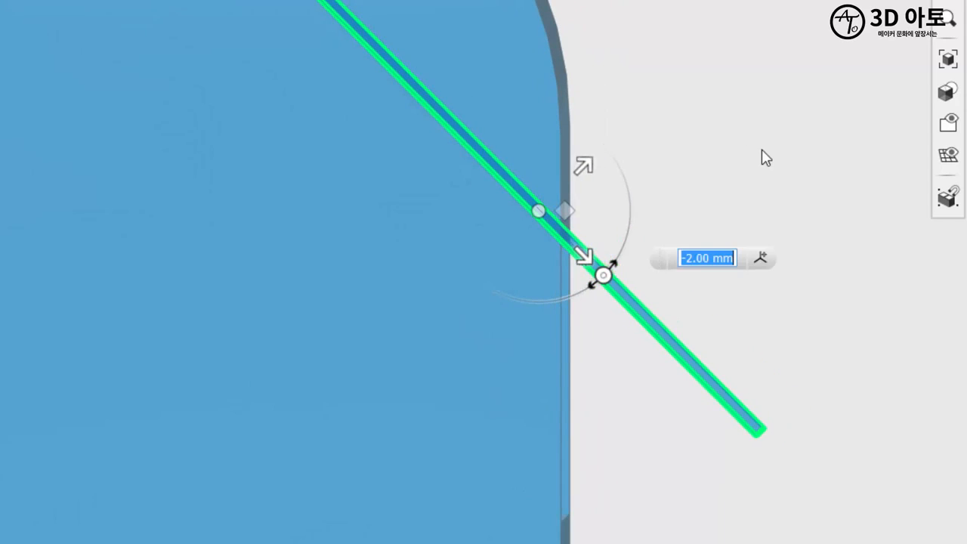
click(760, 160)
Extrude the tilted rectangle sketch 1 mm outward as a new solid to form the mail slot's flap.
right_drag(793, 246, 407, 288)
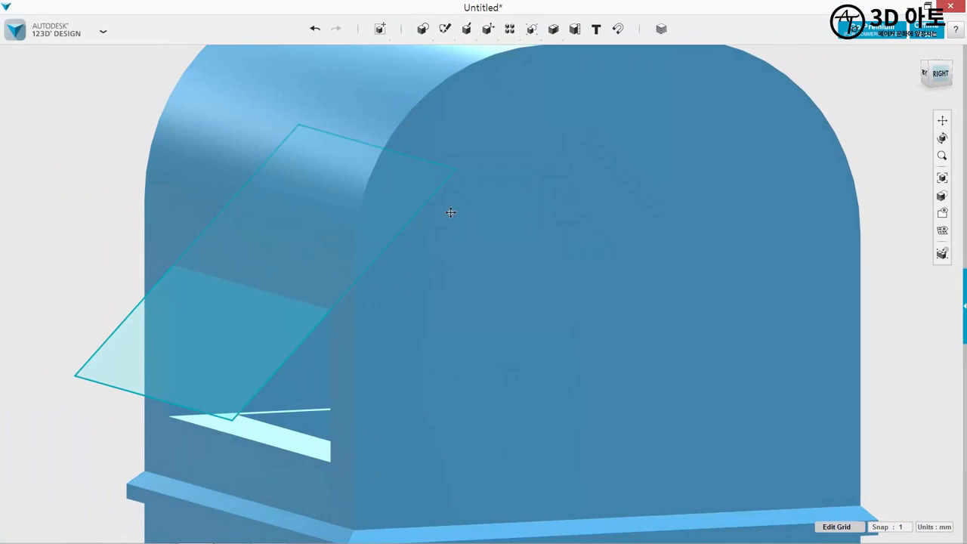
middle_drag(450, 212, 453, 194)
mouse_move(466, 29)
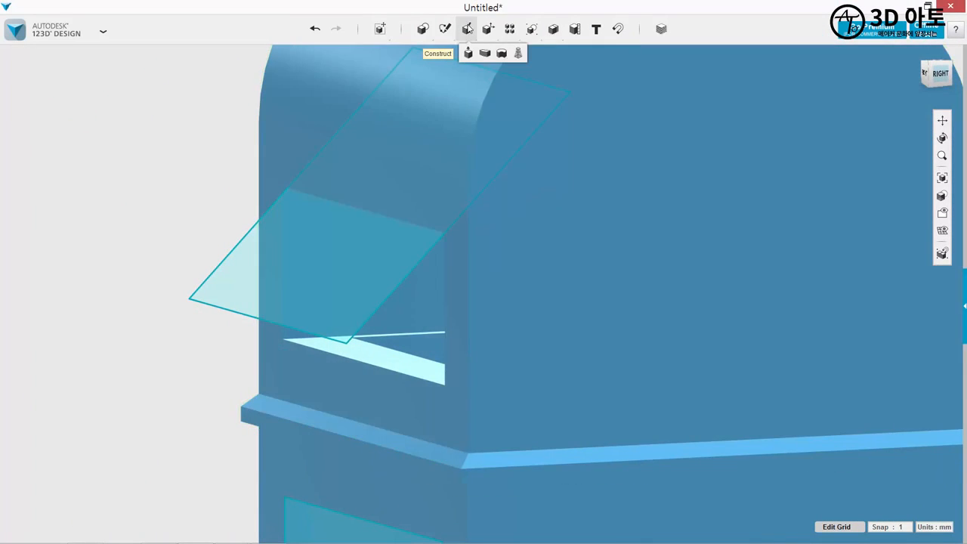
click(468, 54)
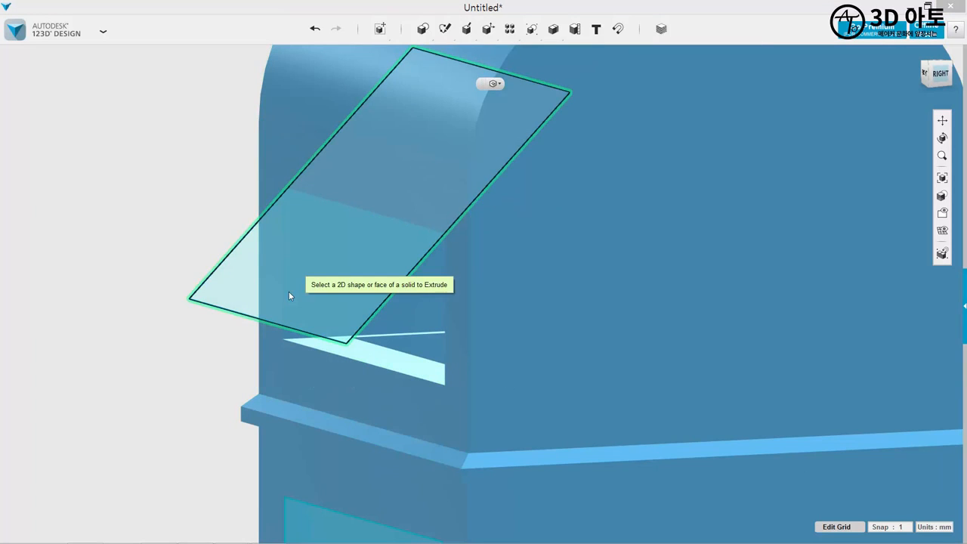
click(279, 276)
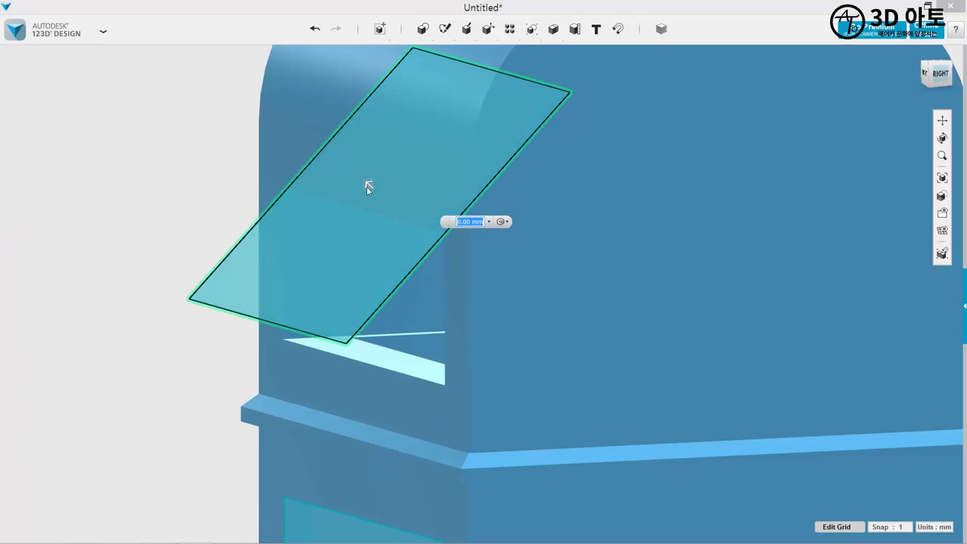
drag(367, 185, 361, 172)
click(492, 211)
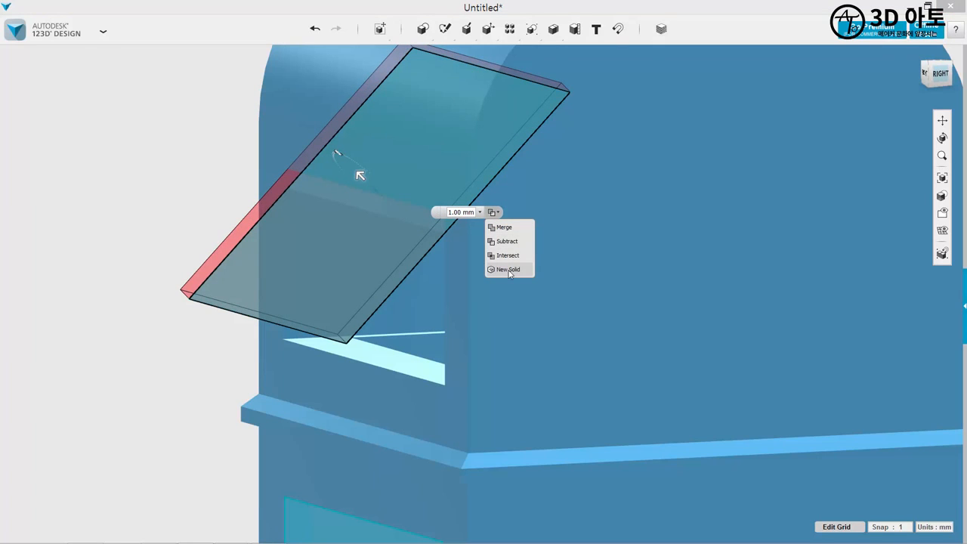
click(508, 269)
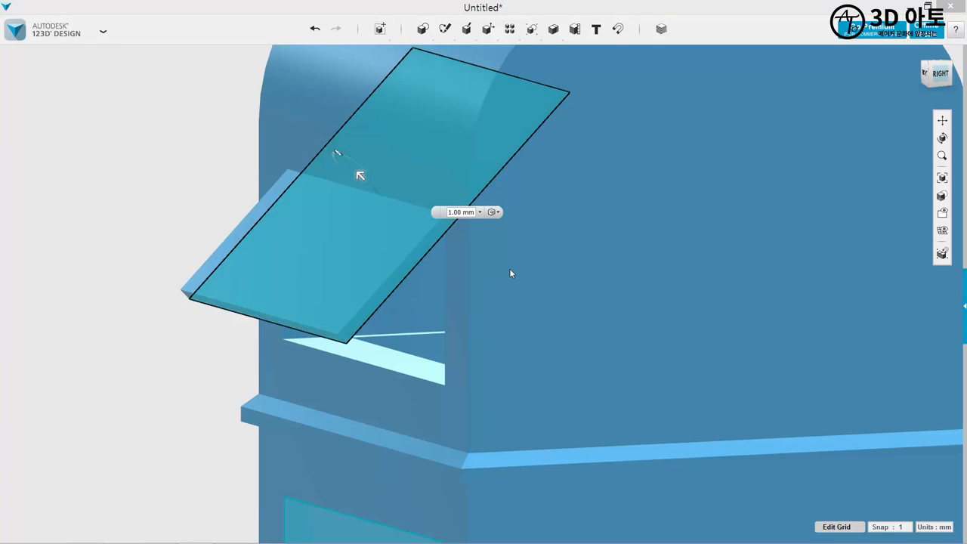
right_drag(509, 268, 622, 307)
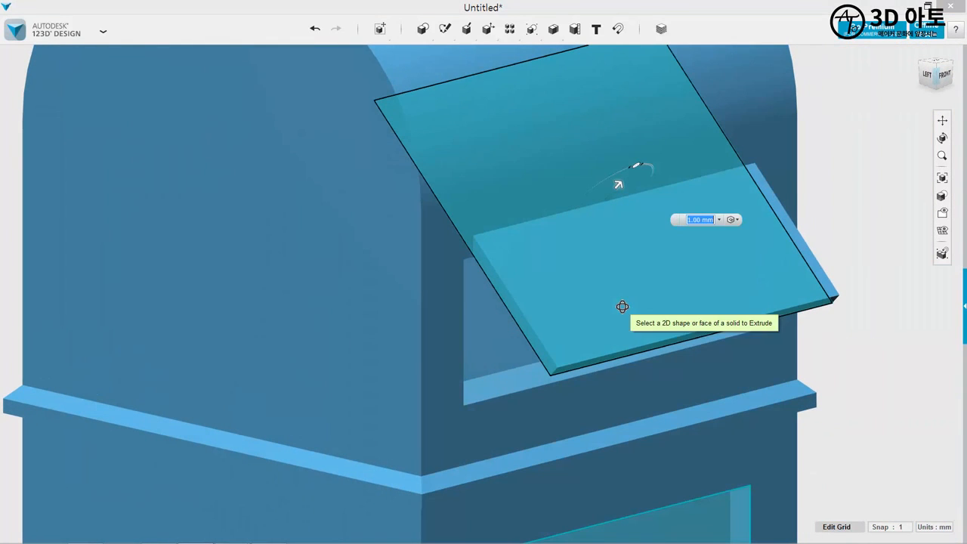
key(Return)
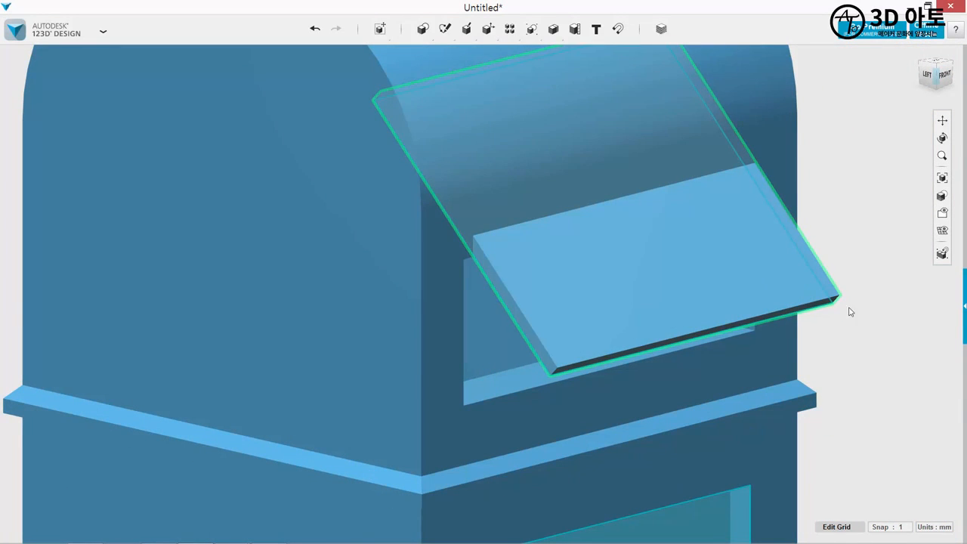
Move the flap solid 0.5 mm back toward the mailbox and slightly upward.
right_drag(848, 309, 934, 410)
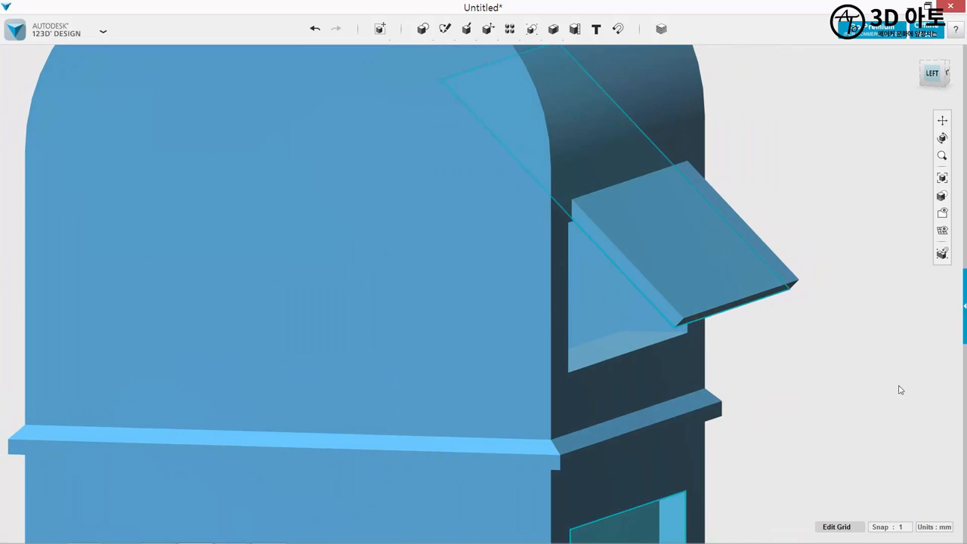
mouse_move(827, 337)
right_down()
mouse_move(841, 341)
mouse_move(814, 338)
right_up()
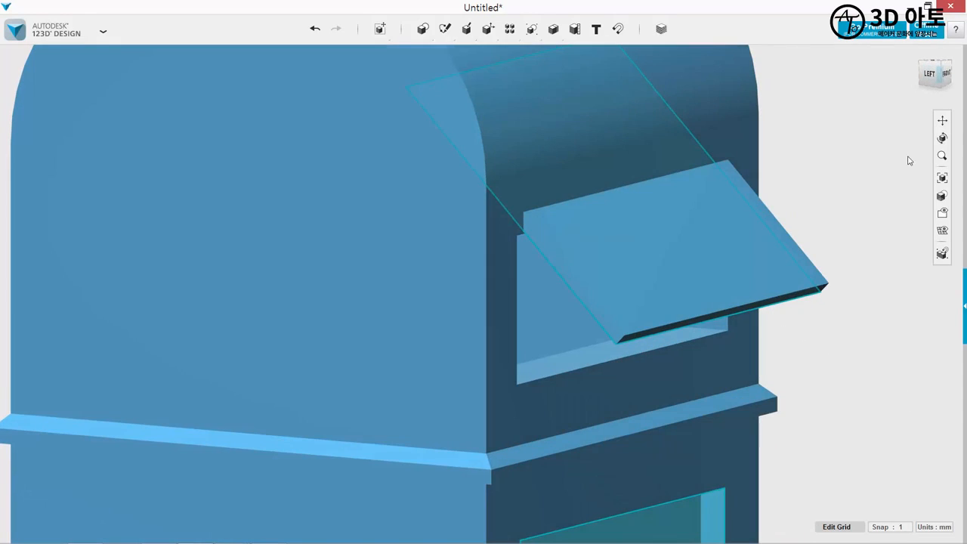
click(915, 54)
right_drag(828, 234, 659, 285)
scroll(332, 233, up, 5)
right_drag(333, 233, 472, 280)
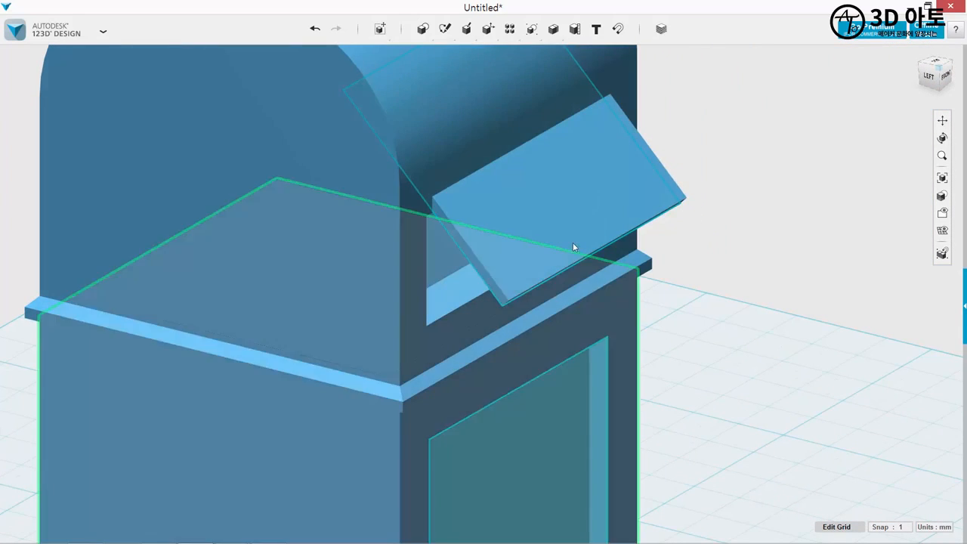
click(629, 199)
mouse_move(381, 31)
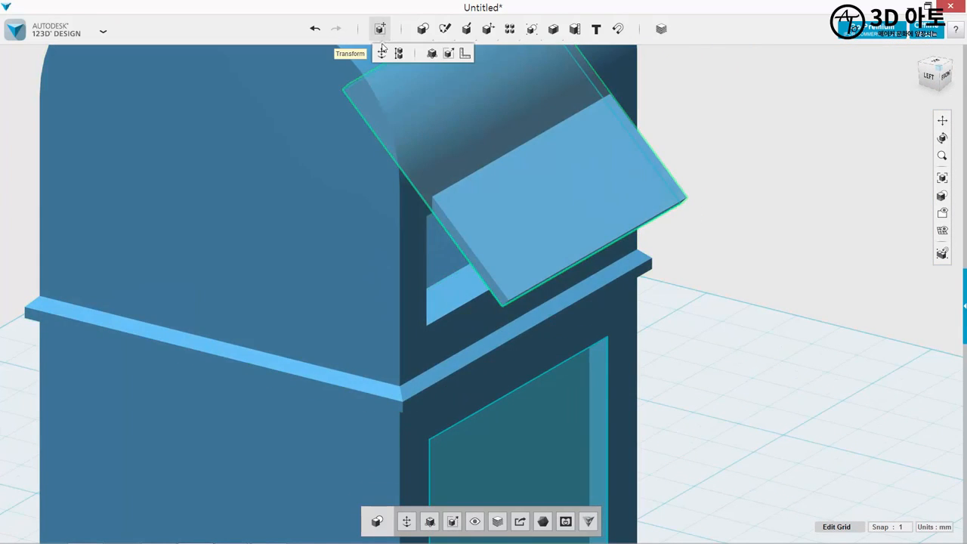
click(381, 55)
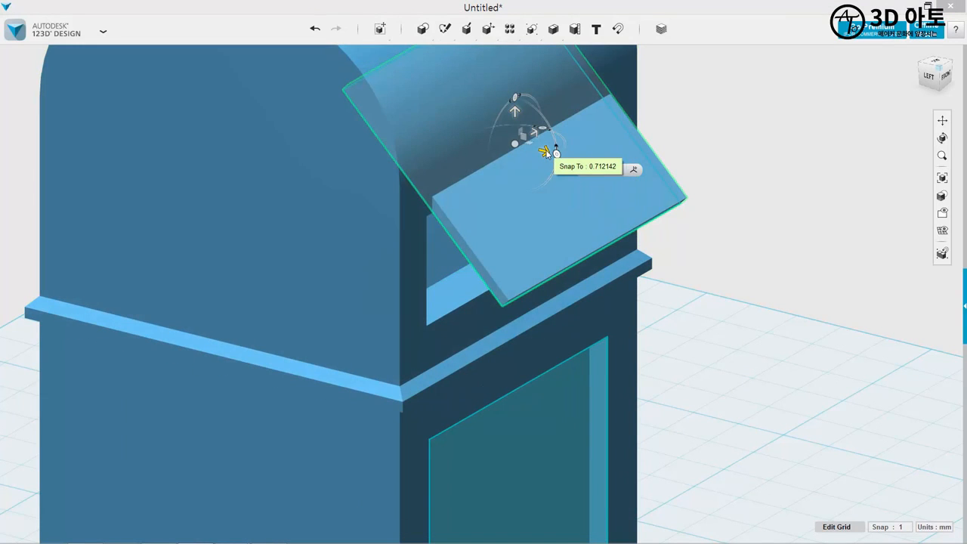
drag(544, 152, 542, 150)
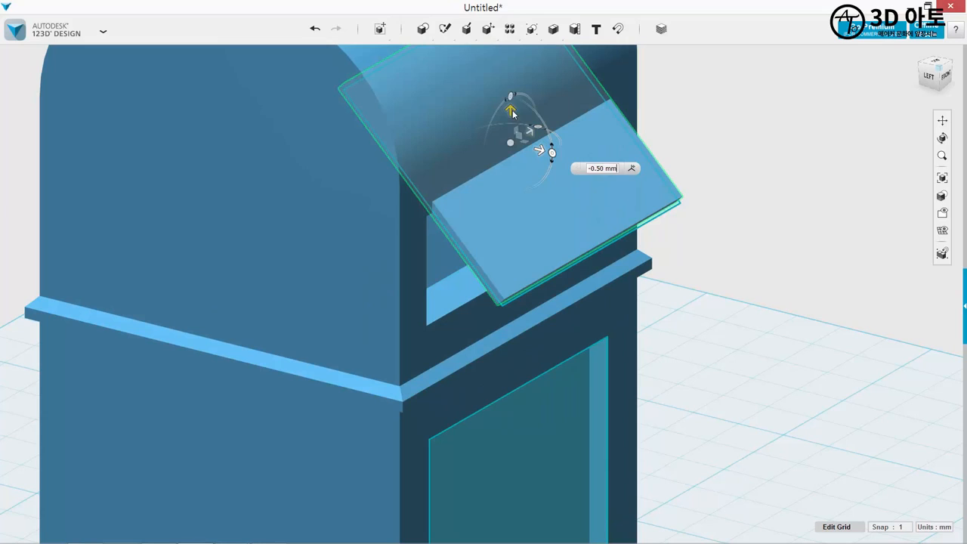
drag(512, 112, 511, 98)
key(Return)
Hide all sketches so that only the mailbox solids are displayed.
scroll(582, 287, down, 3)
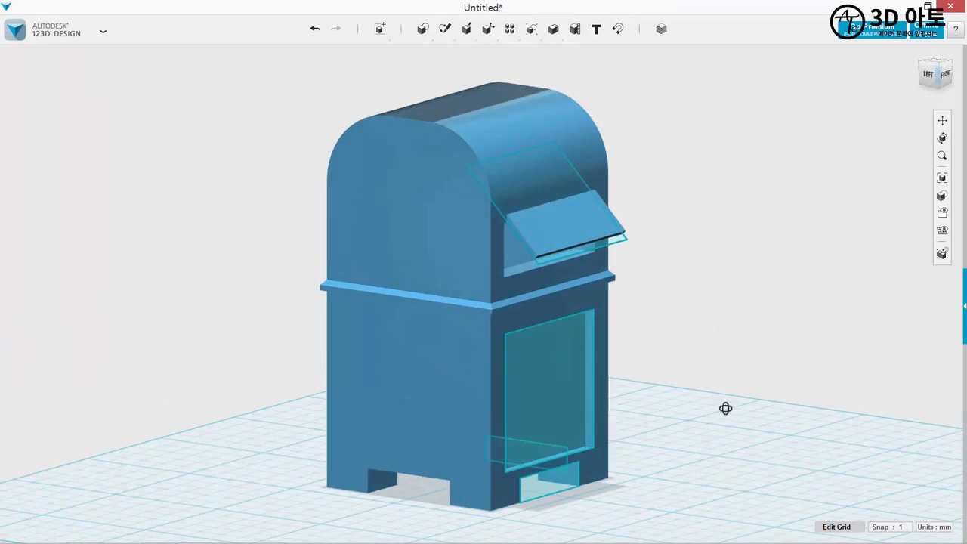
right_drag(725, 408, 730, 409)
scroll(702, 309, up, 1)
right_drag(727, 326, 686, 324)
click(939, 74)
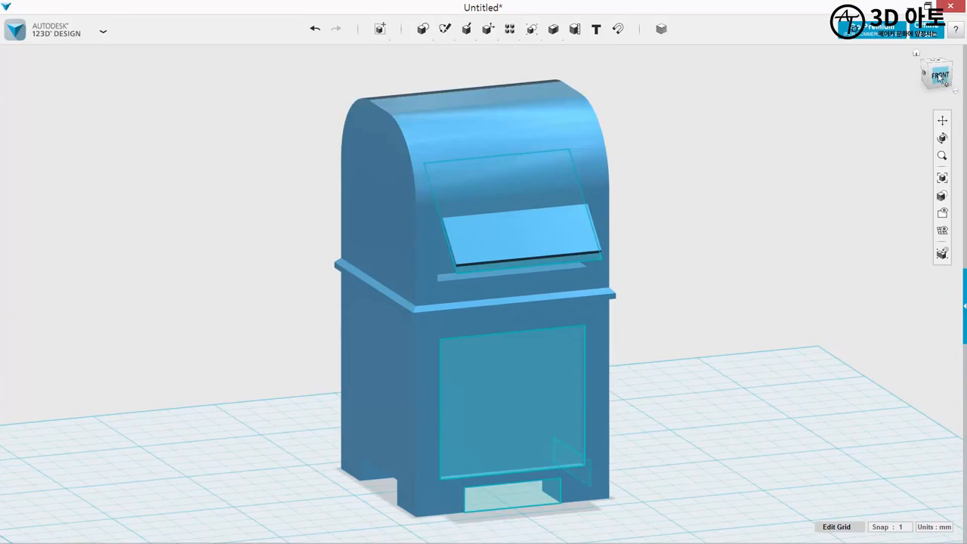
mouse_move(943, 214)
click(908, 254)
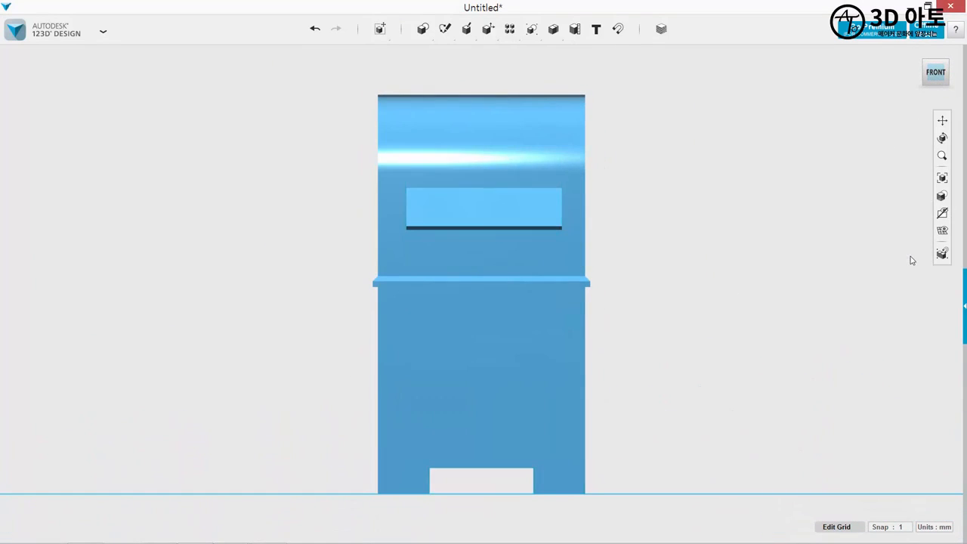
right_drag(677, 322, 486, 380)
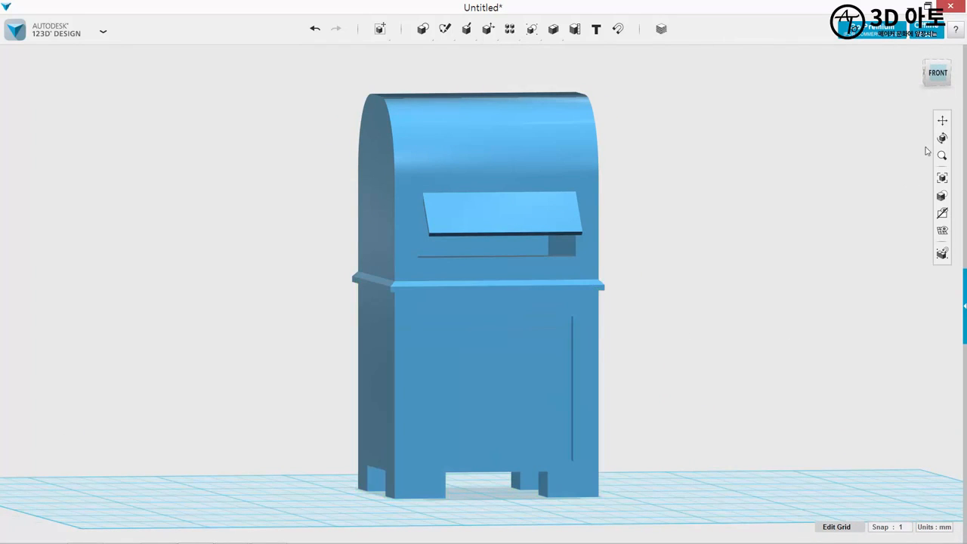
Place a text sketch reading "Mail" on the recessed front panel in the front view.
click(936, 76)
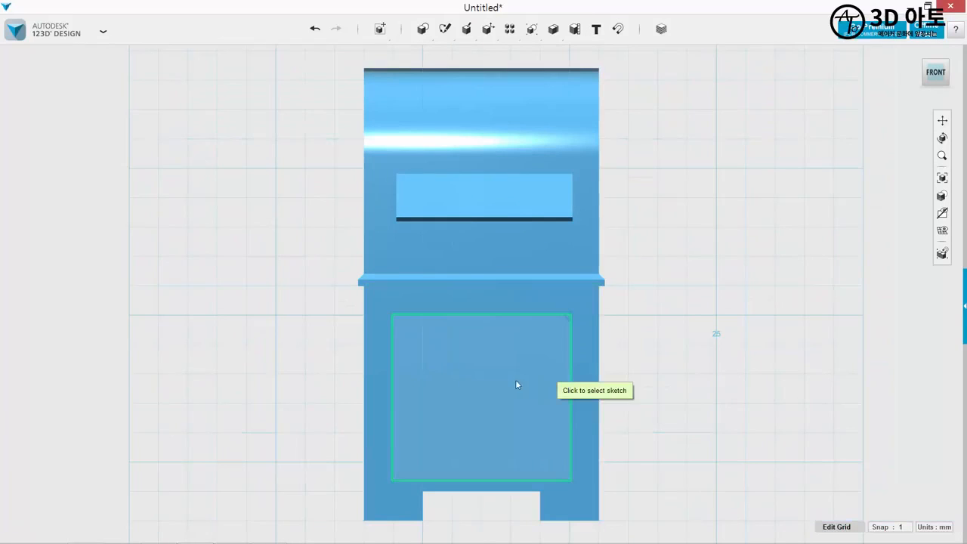
click(477, 378)
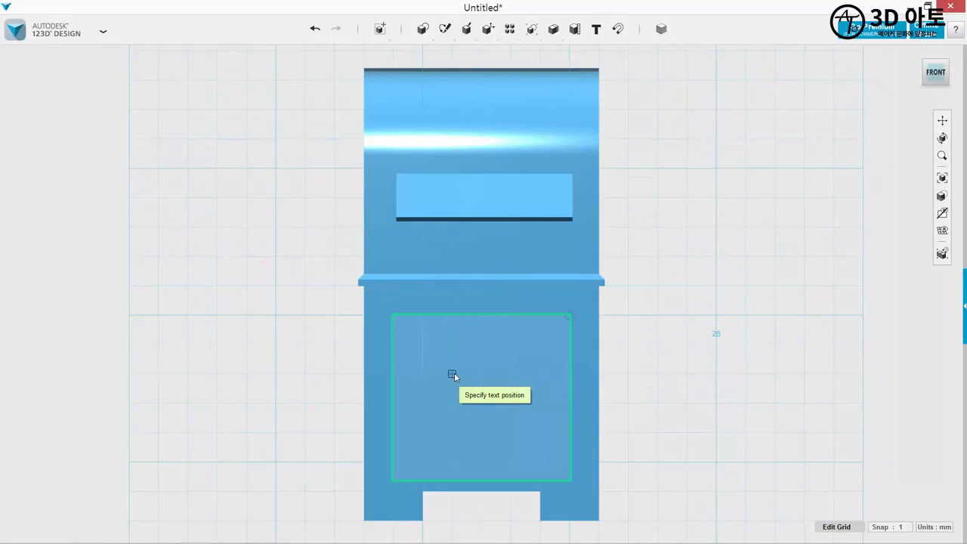
click(452, 373)
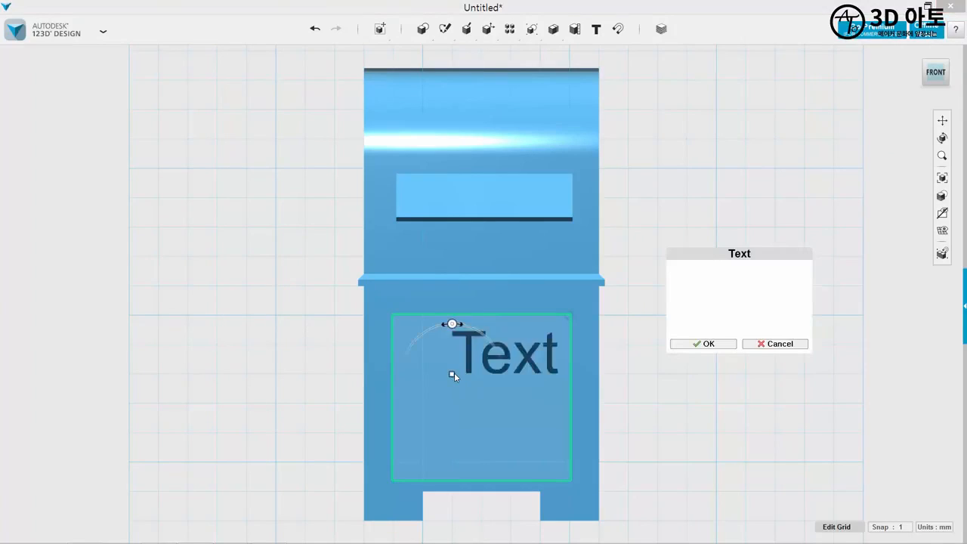
drag(746, 268, 669, 276)
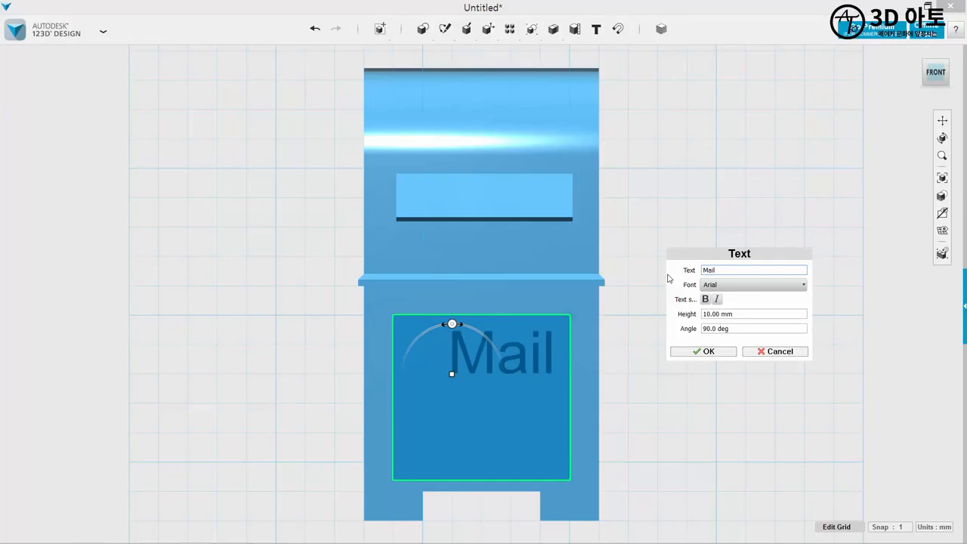
Set the "Mail" text to the bold a똥덩어리 font and reposition it at the middle of the front panel.
click(752, 284)
scroll(756, 352, down, 10)
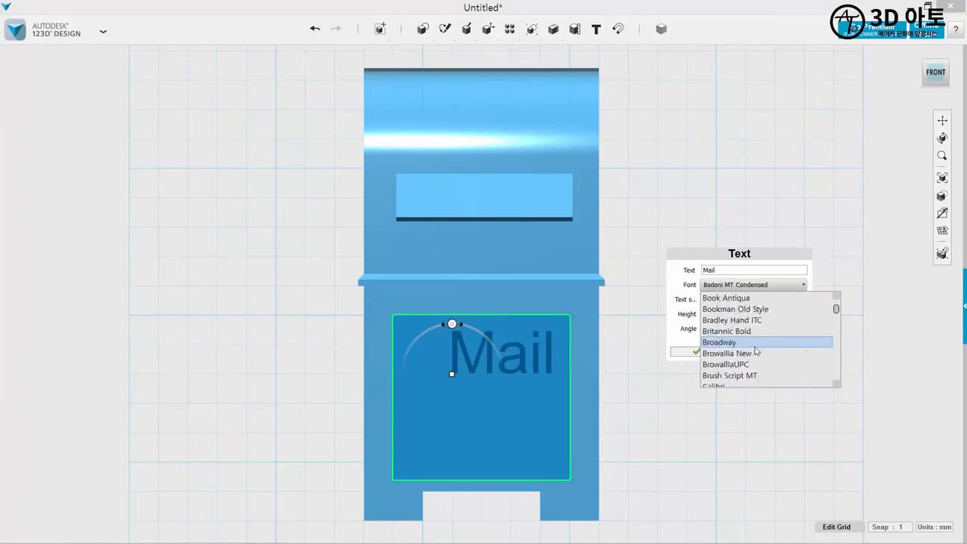
scroll(756, 352, down, 4)
scroll(755, 355, up, 10)
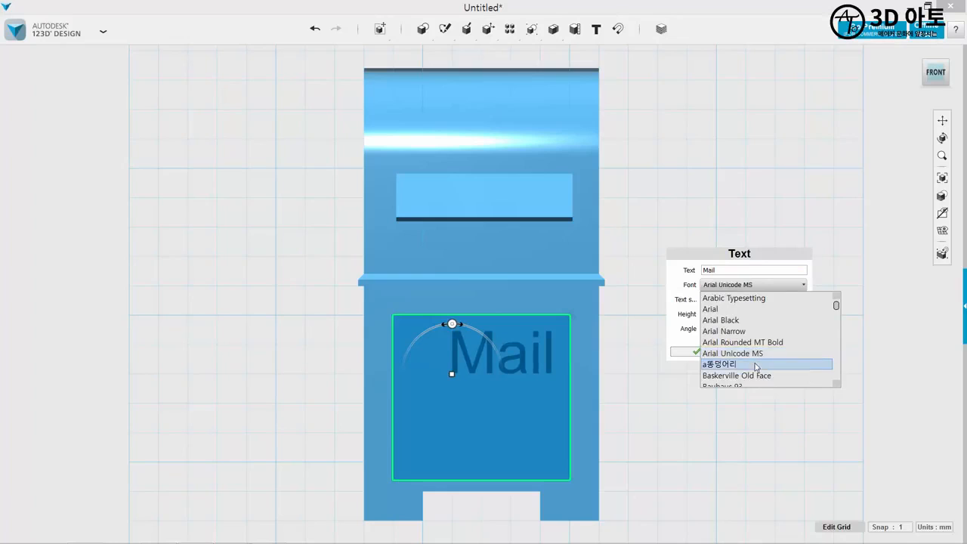
click(756, 365)
click(742, 311)
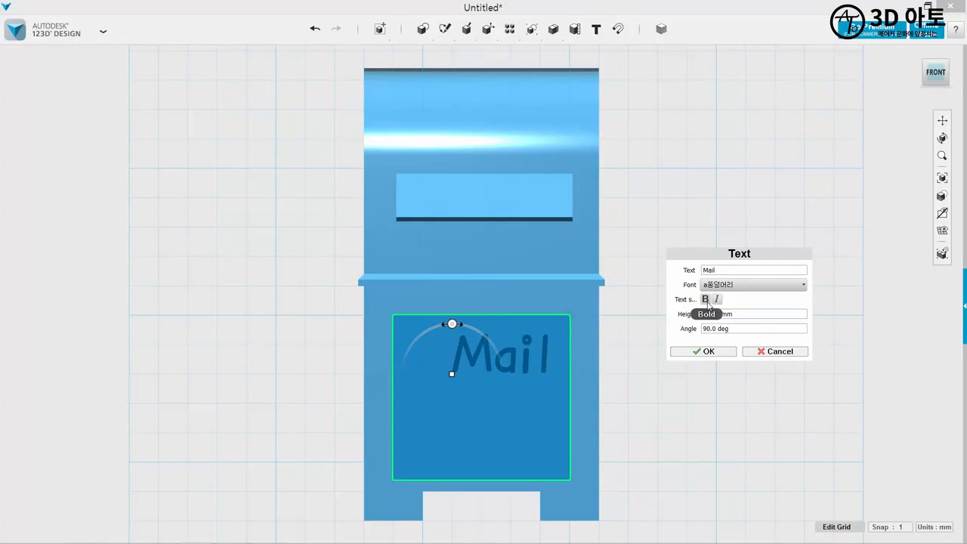
click(706, 300)
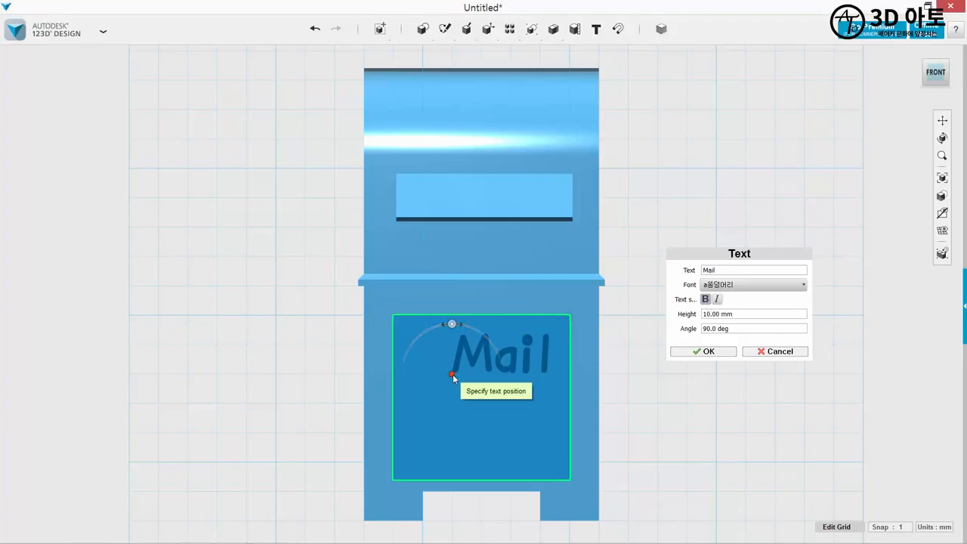
drag(452, 374, 432, 408)
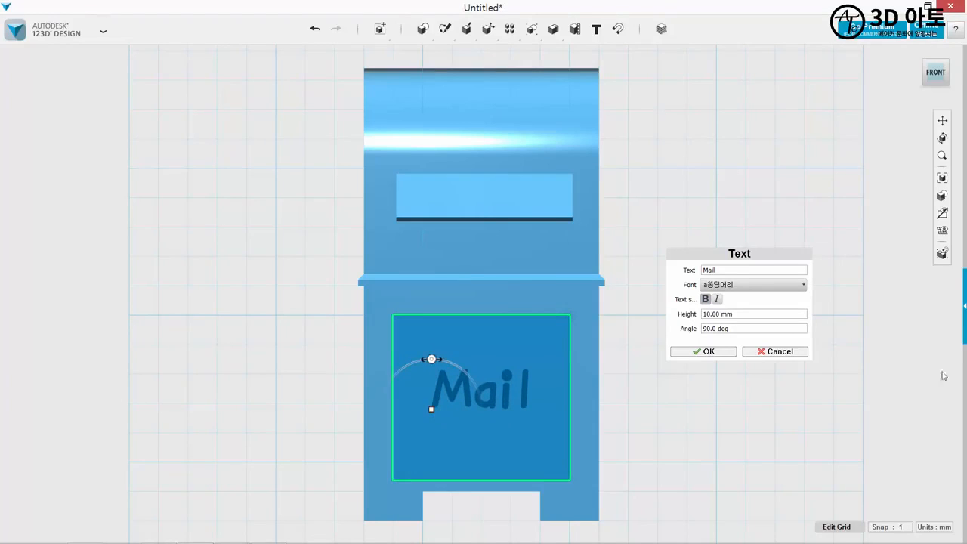
Confirm the "Mail" text and extrude it 2 mm as a cut that engraves the lettering into the recessed front panel.
click(710, 352)
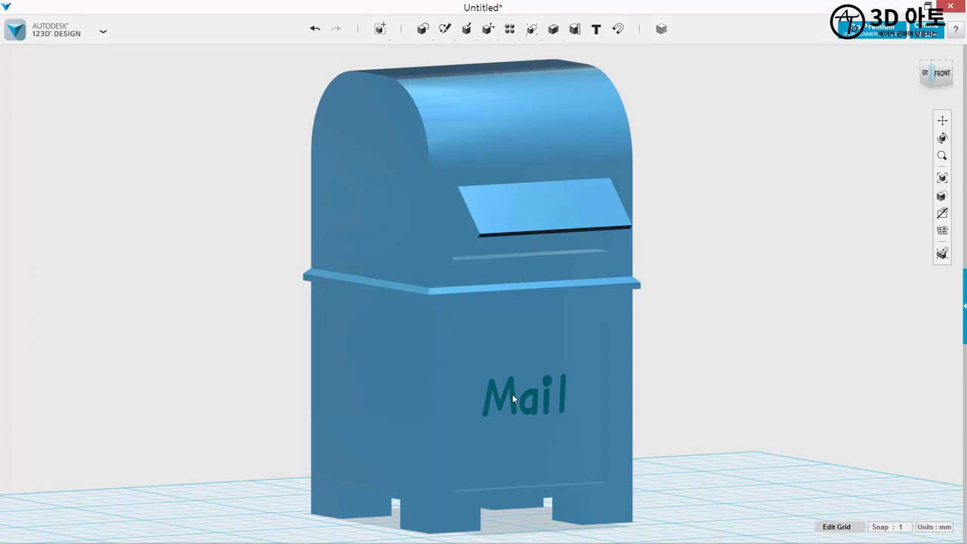
right_drag(539, 389, 697, 399)
scroll(541, 360, up, 5)
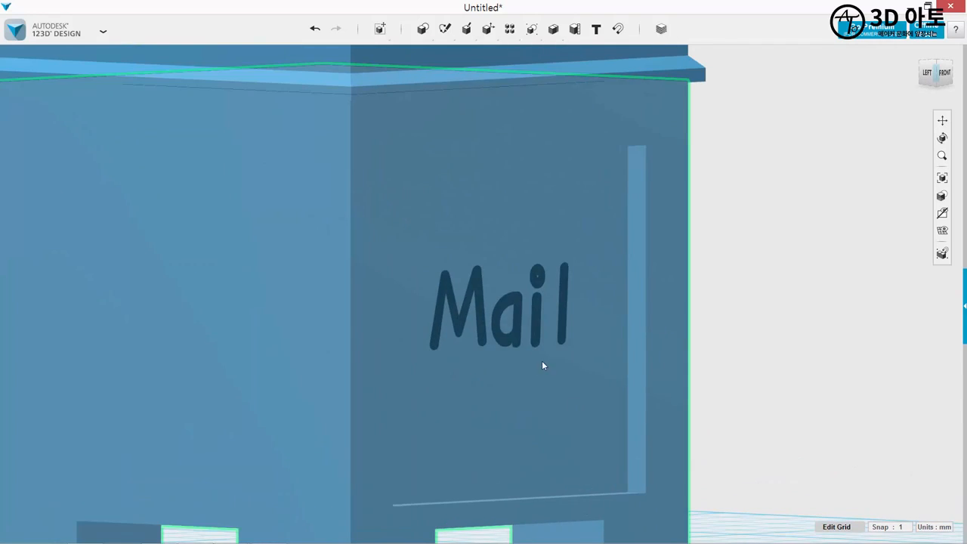
right_drag(488, 317, 529, 310)
click(503, 303)
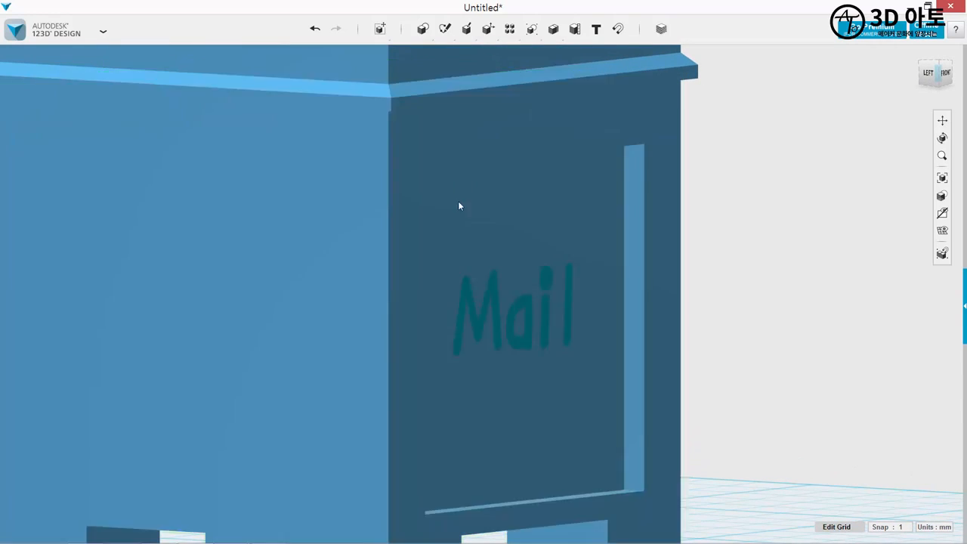
mouse_move(466, 30)
click(466, 53)
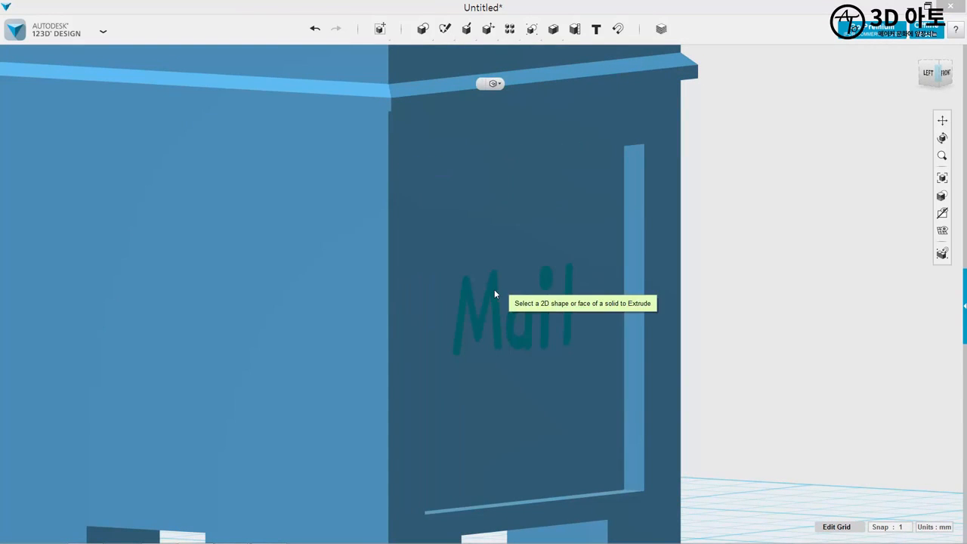
click(495, 293)
text(2)
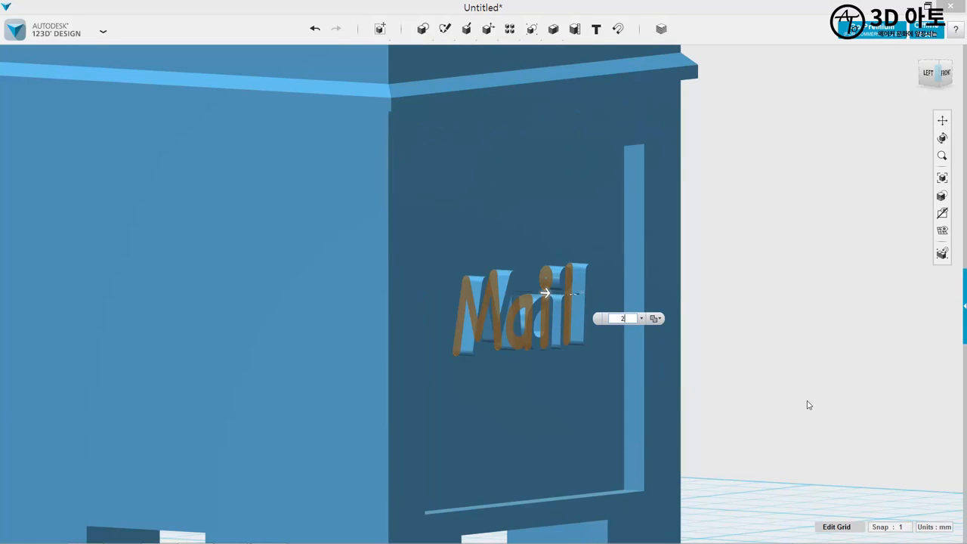
click(828, 342)
right_drag(834, 336, 509, 320)
scroll(650, 350, down, 1)
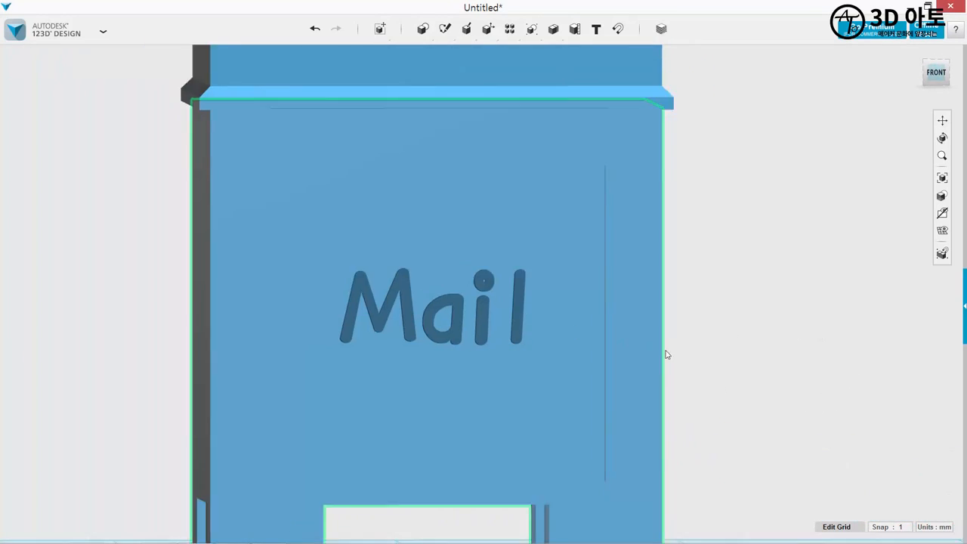
Hide all sketches, including the "Mail" text sketch on the front panel.
scroll(666, 354, down, 3)
right_drag(718, 265, 770, 377)
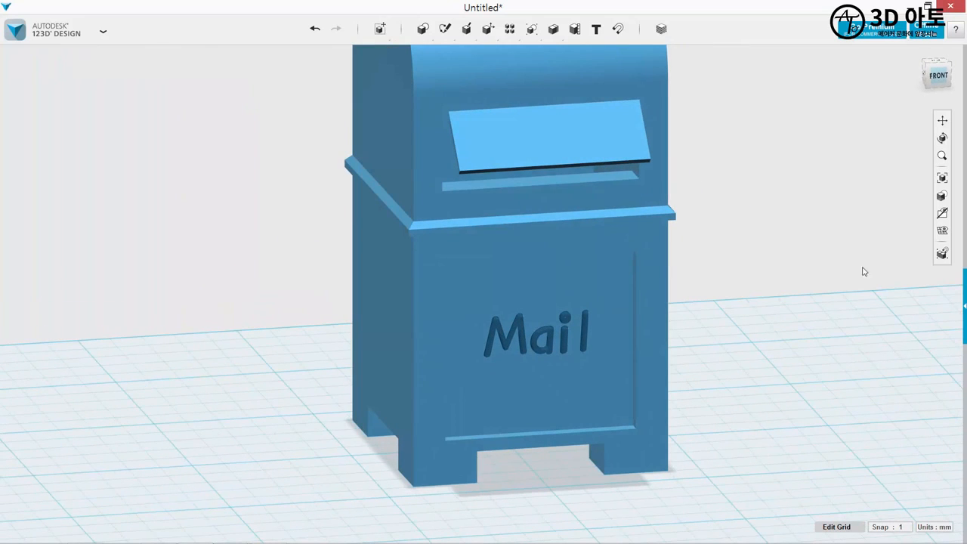
mouse_move(941, 216)
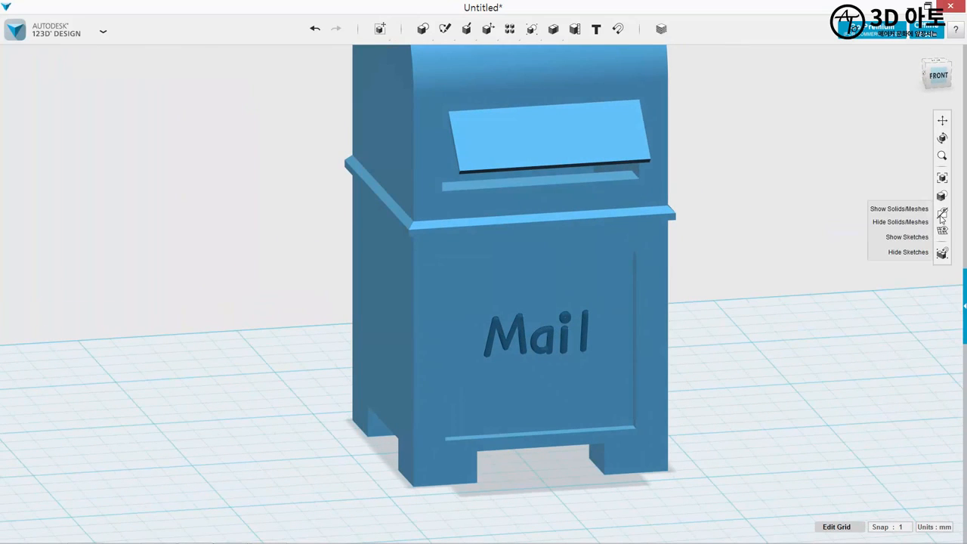
click(908, 251)
Sketch a rectangle about 24.7 by 6.3 mm inside the outer face of the sloped slot flap.
right_drag(906, 257, 811, 293)
scroll(762, 186, up, 3)
right_drag(742, 193, 651, 208)
middle_drag(744, 269, 813, 392)
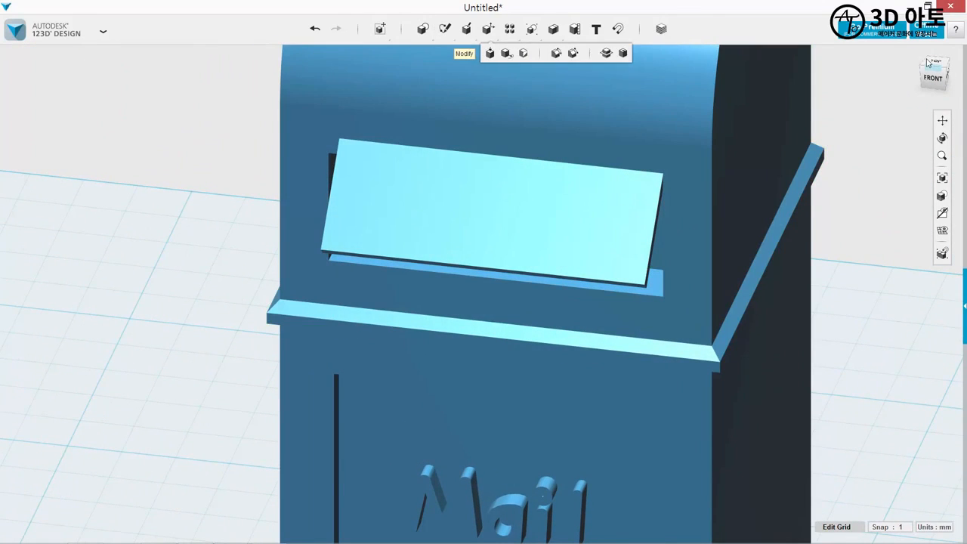
key(f)
mouse_move(445, 29)
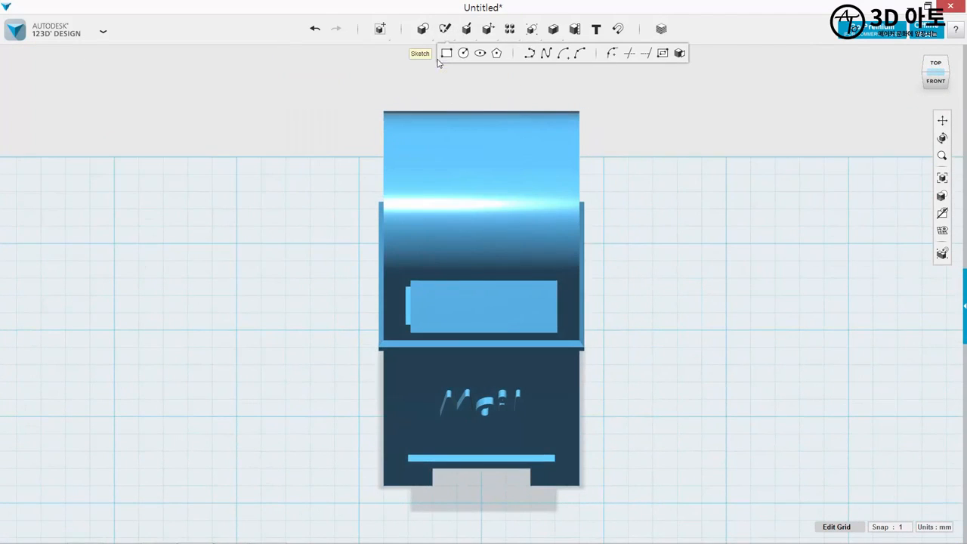
click(446, 56)
scroll(434, 313, up, 3)
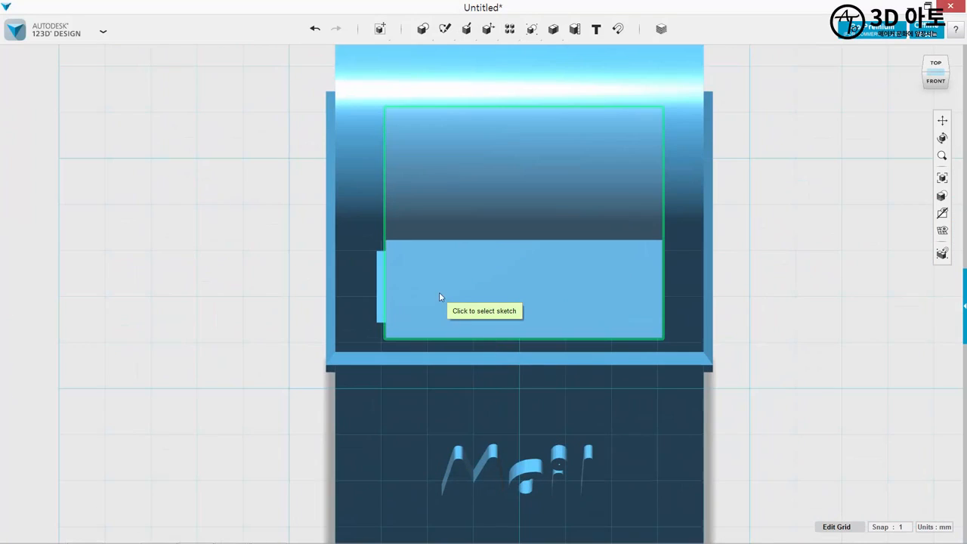
click(408, 252)
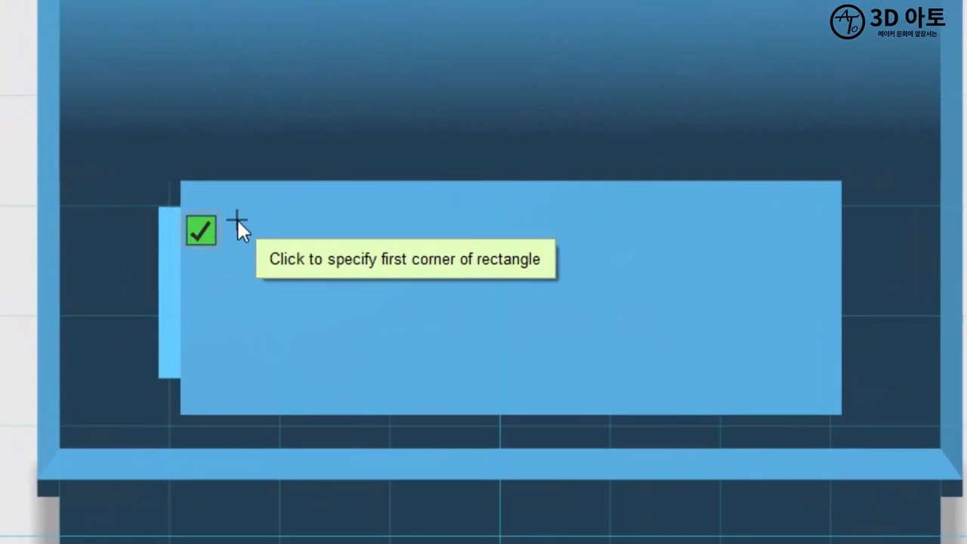
click(410, 256)
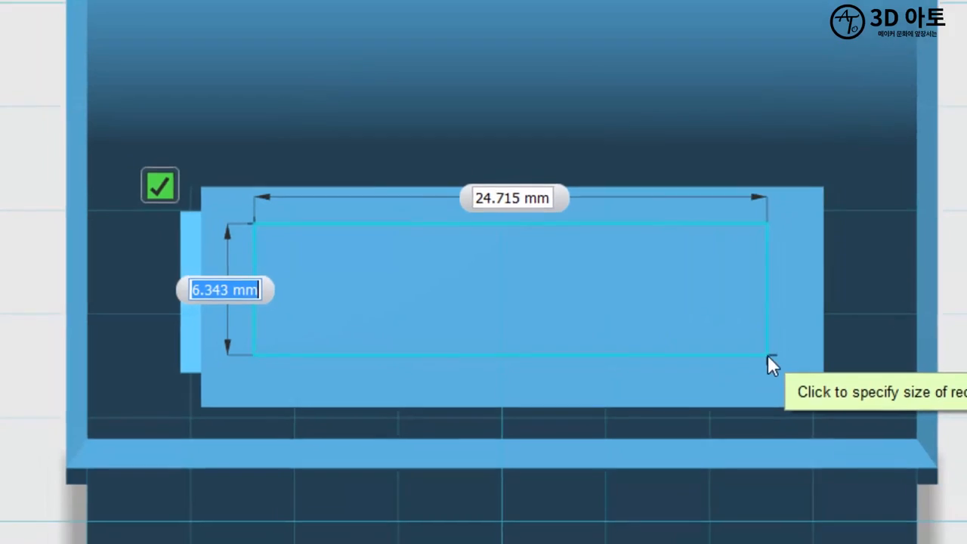
click(768, 356)
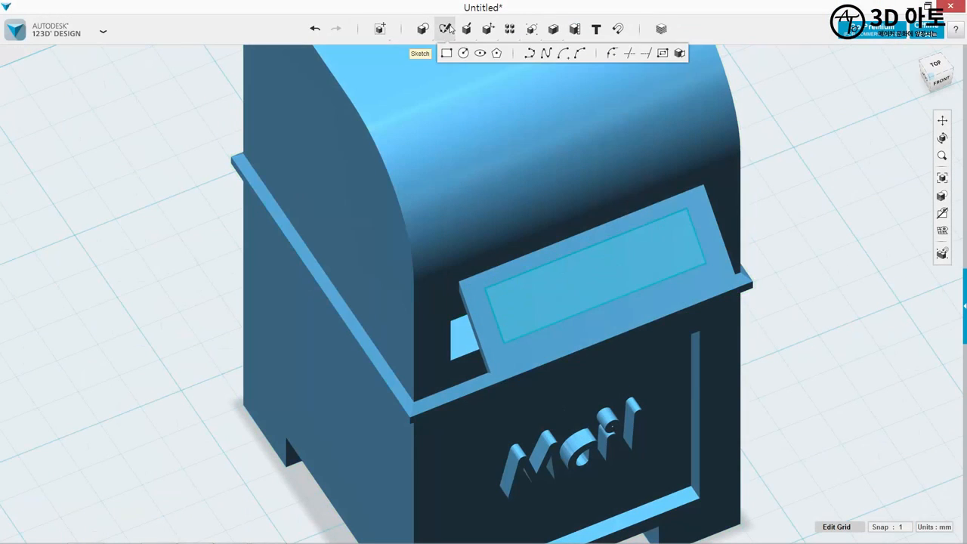
Extrude the flap's rectangle by -1 mm to cut a recess into the flap.
click(467, 52)
click(647, 254)
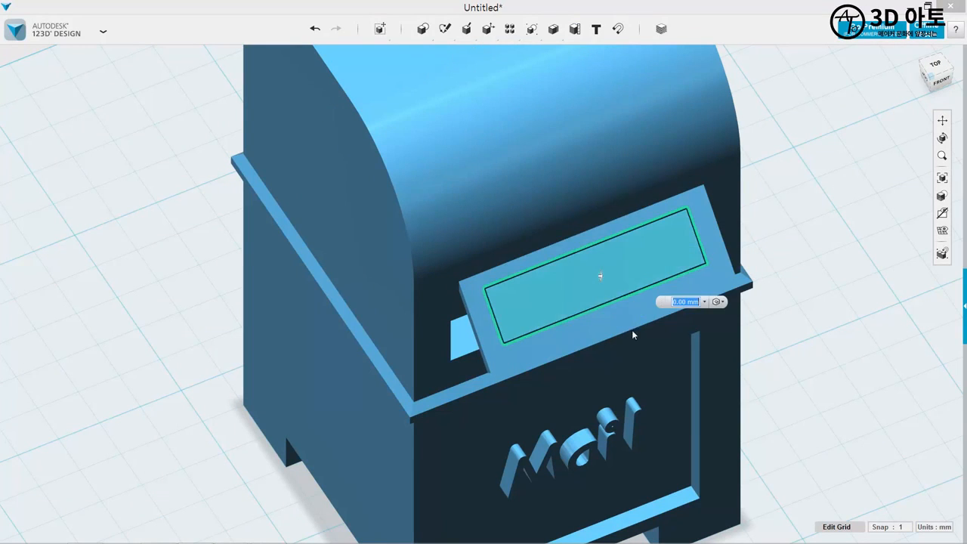
text(-0.5)
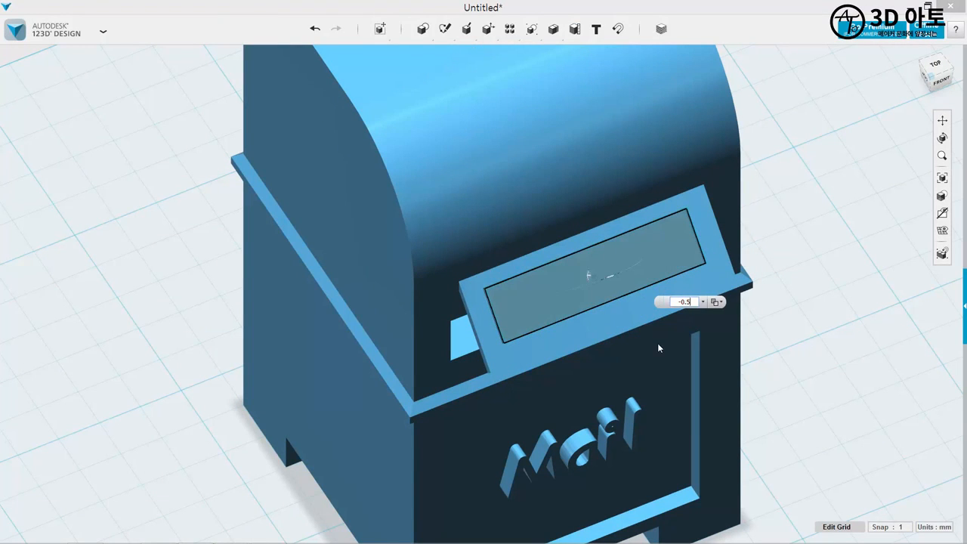
key(BackSpace)
key(BackSpace)
key(BackSpace)
text(1)
click(832, 345)
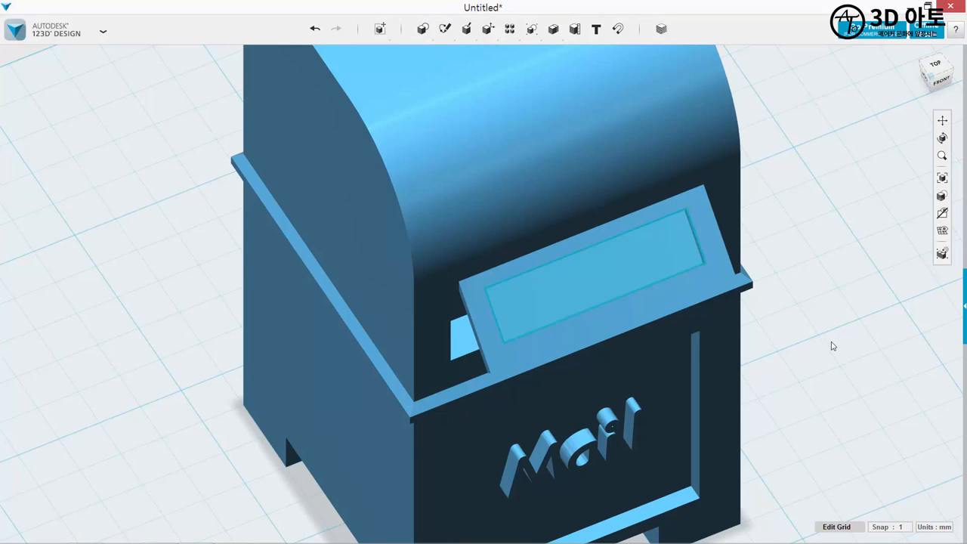
Hide the flap's rectangle sketch so that only the mailbox solids are displayed.
right_drag(833, 346, 769, 340)
mouse_move(939, 212)
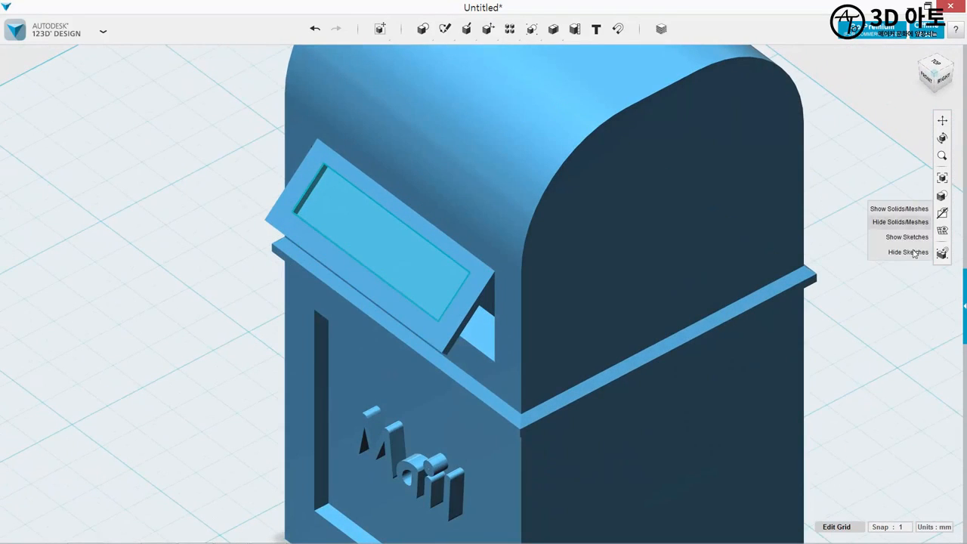
click(914, 253)
right_drag(388, 431, 495, 400)
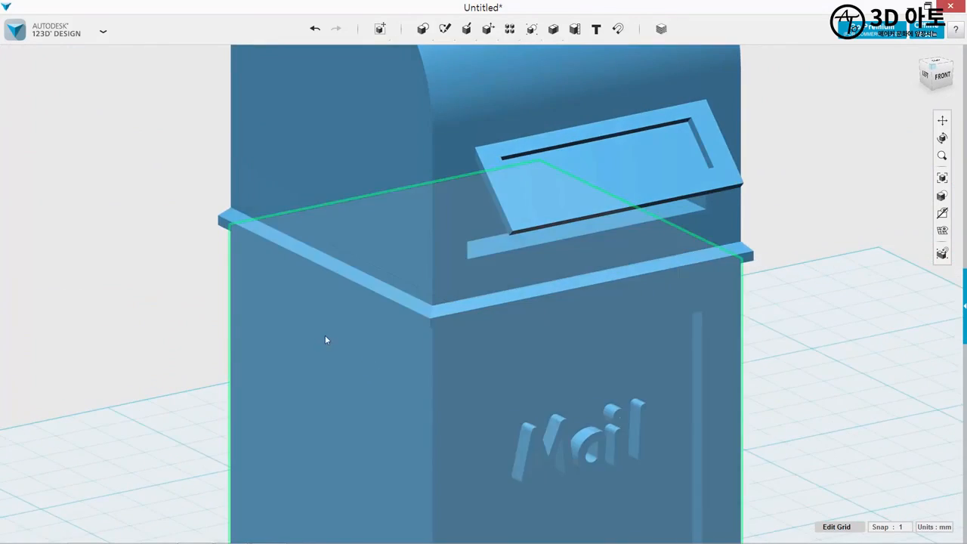
scroll(325, 337, down, 5)
middle_drag(597, 361, 662, 338)
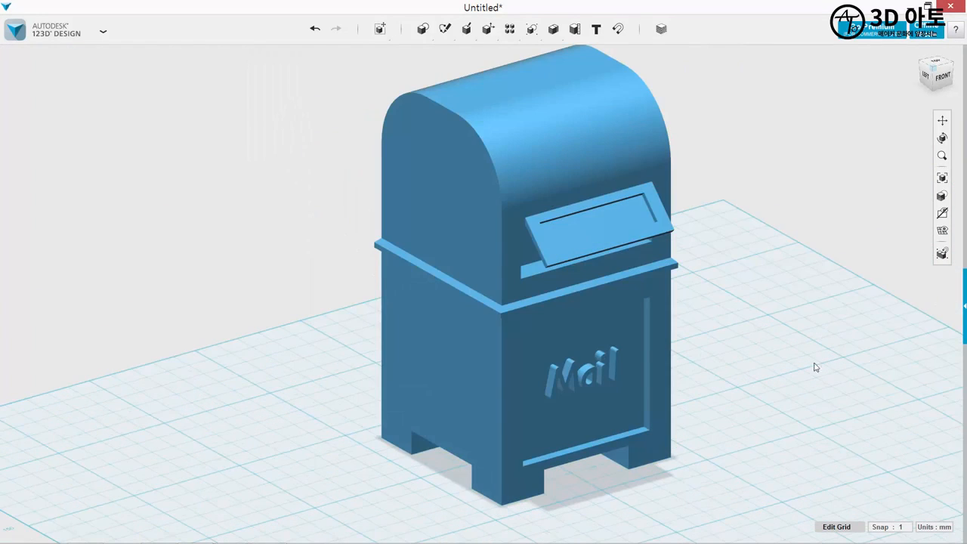
middle_drag(731, 395, 701, 395)
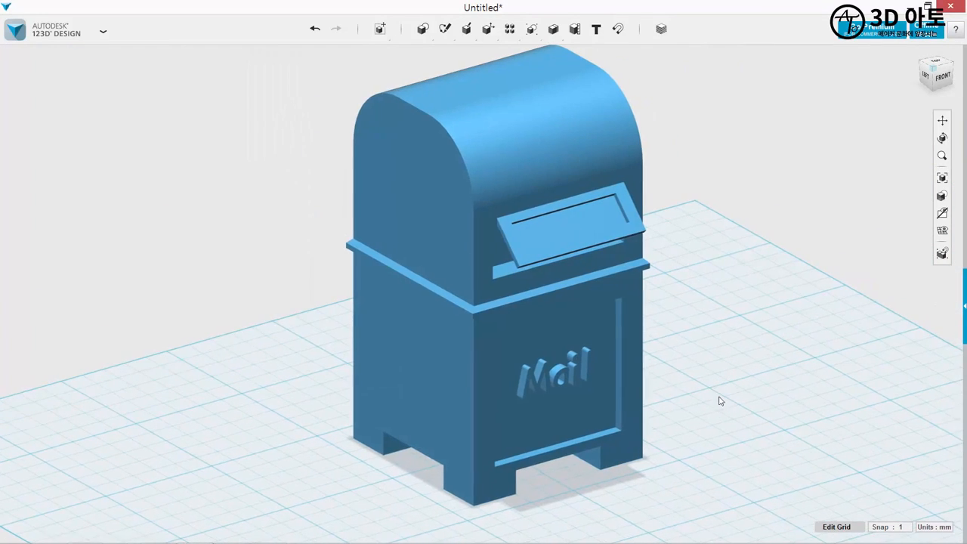
Apply the Default material in red #CE2029 to the mailbox's upper and lower bodies with Apply Overlay enabled.
click(660, 29)
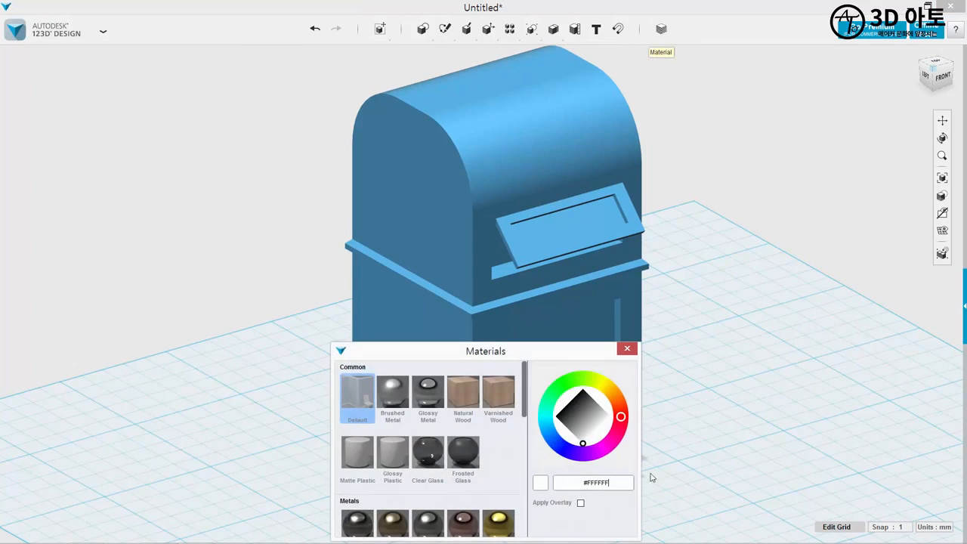
click(623, 421)
click(600, 414)
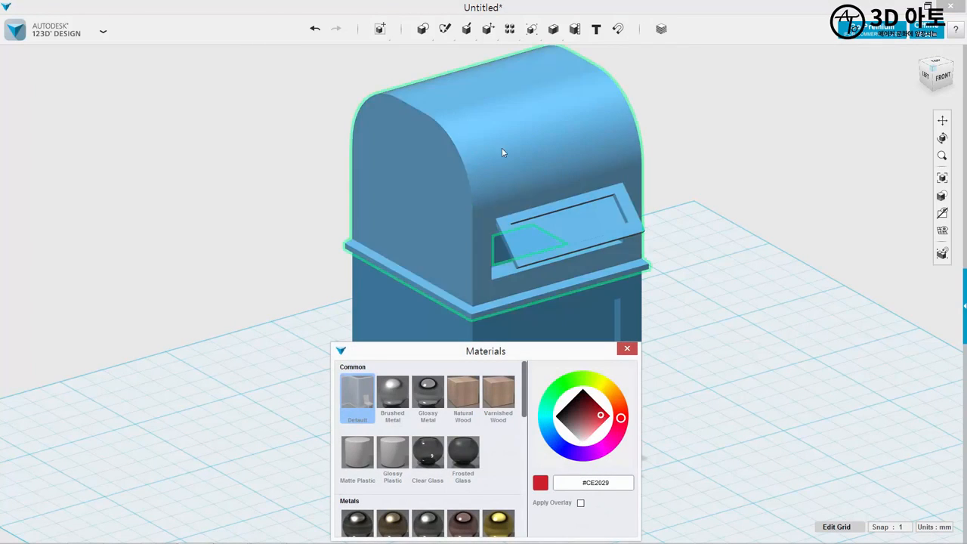
click(566, 332)
click(581, 503)
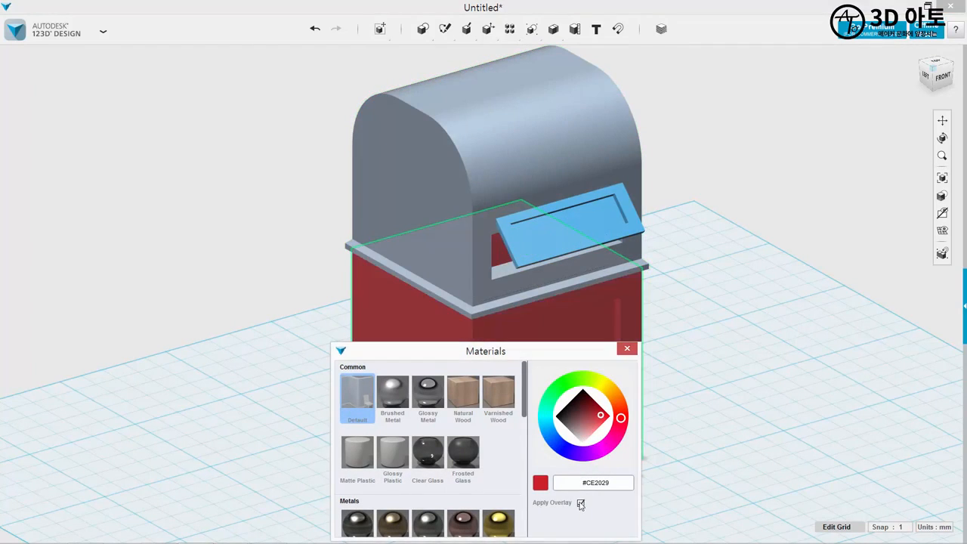
Apply the same red #CE2029 material to the slot flap and close the material settings.
right_drag(770, 386, 643, 237)
click(582, 185)
click(643, 237)
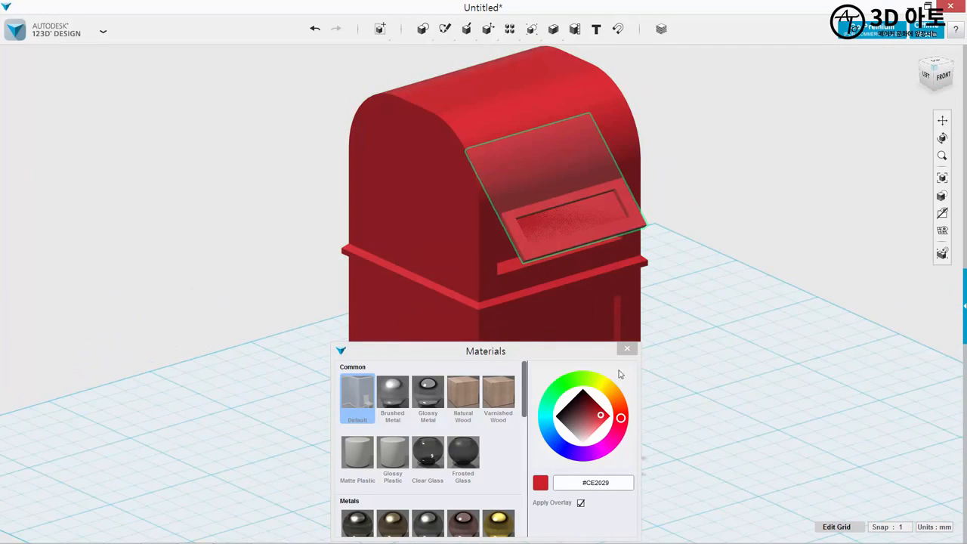
scroll(781, 332, down, 5)
middle_drag(768, 369, 816, 345)
scroll(815, 345, up, 4)
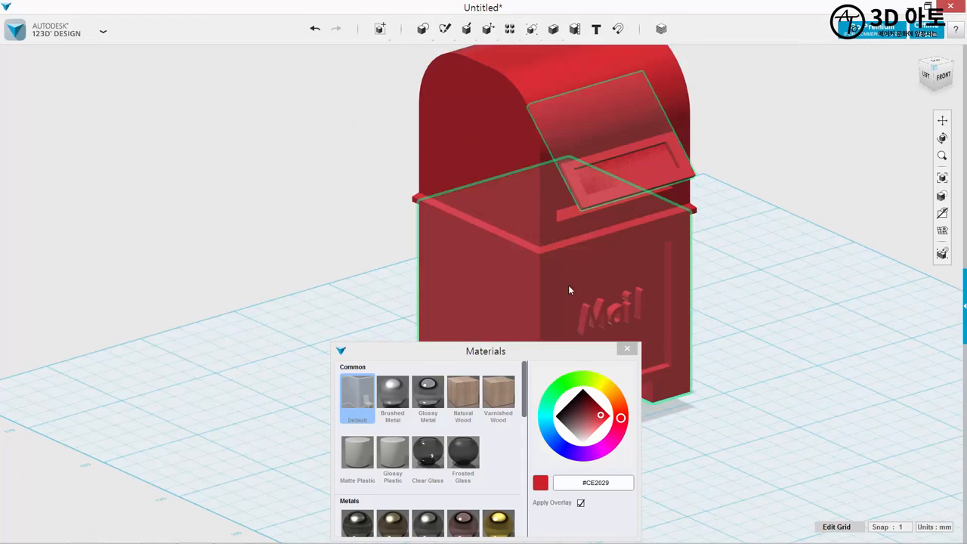
click(631, 347)
Examine the engraved lettering, base openings and slot flap of the coloured mailbox from both sides.
scroll(557, 274, up, 5)
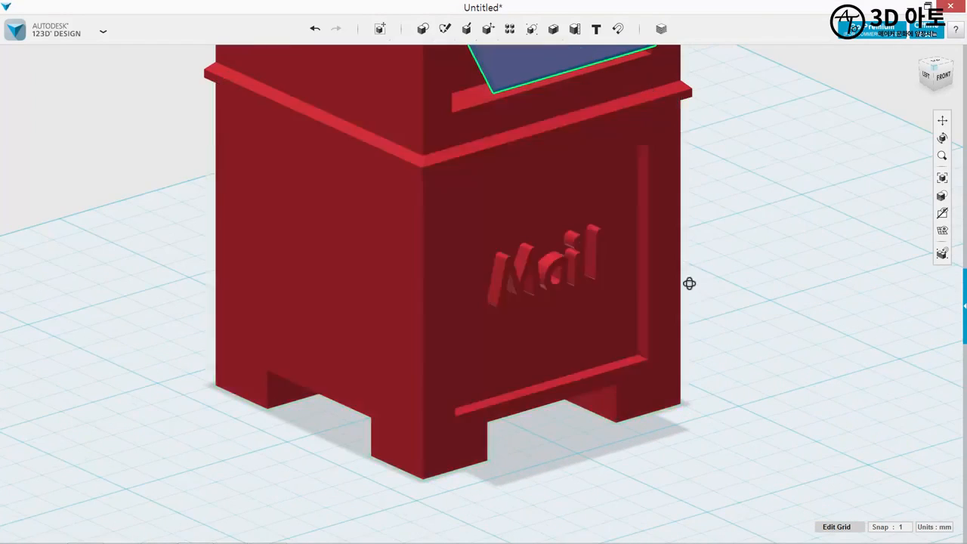
right_drag(689, 283, 506, 268)
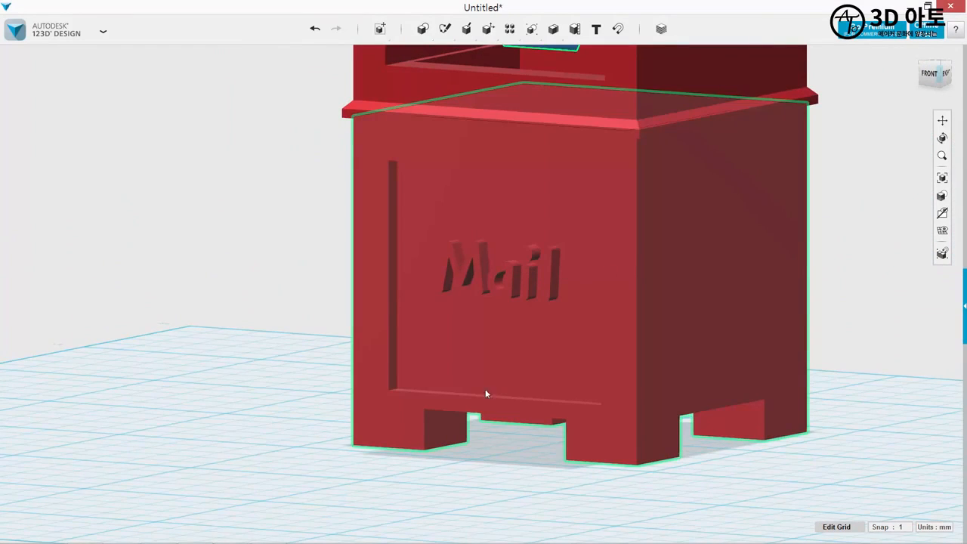
scroll(356, 302, down, 4)
scroll(453, 317, up, 4)
right_drag(453, 317, 694, 257)
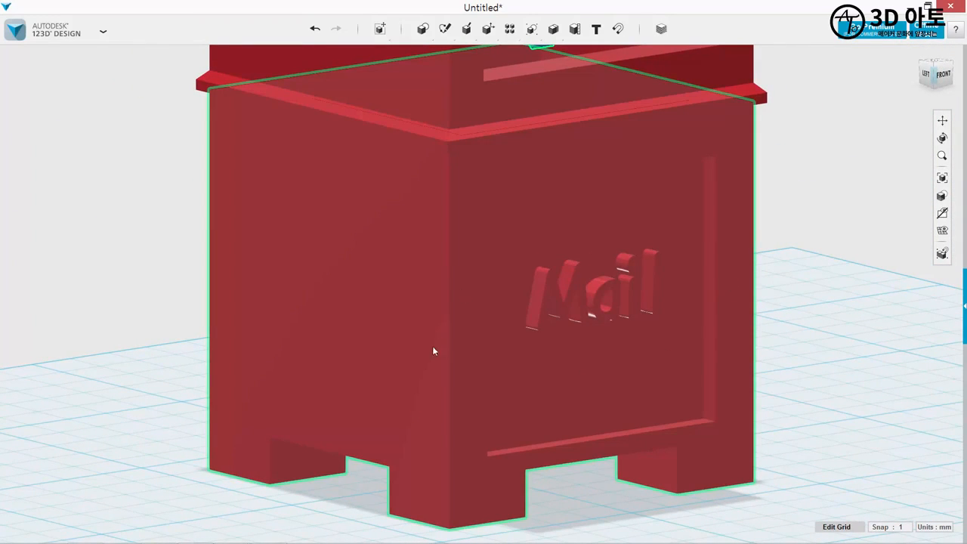
scroll(559, 219, down, 4)
scroll(649, 234, up, 1)
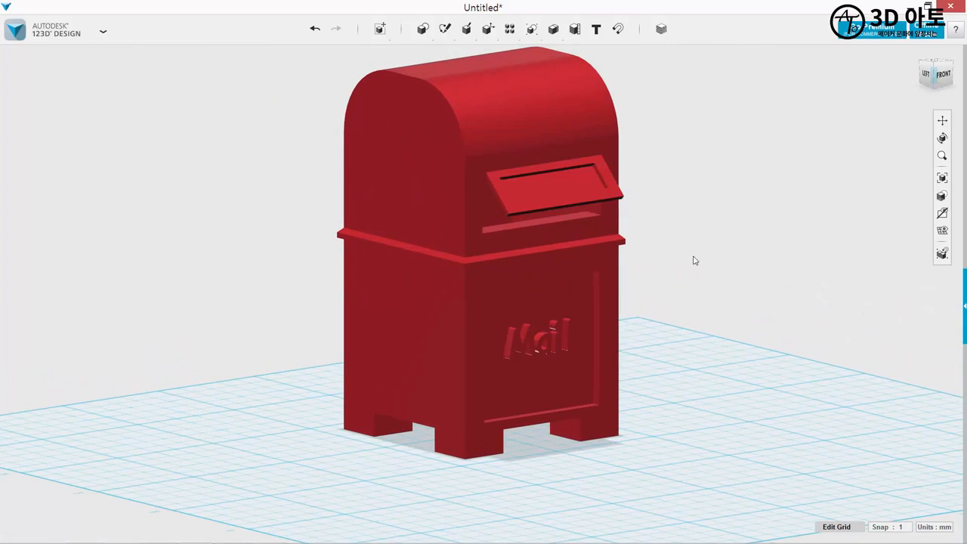
middle_drag(689, 200, 658, 259)
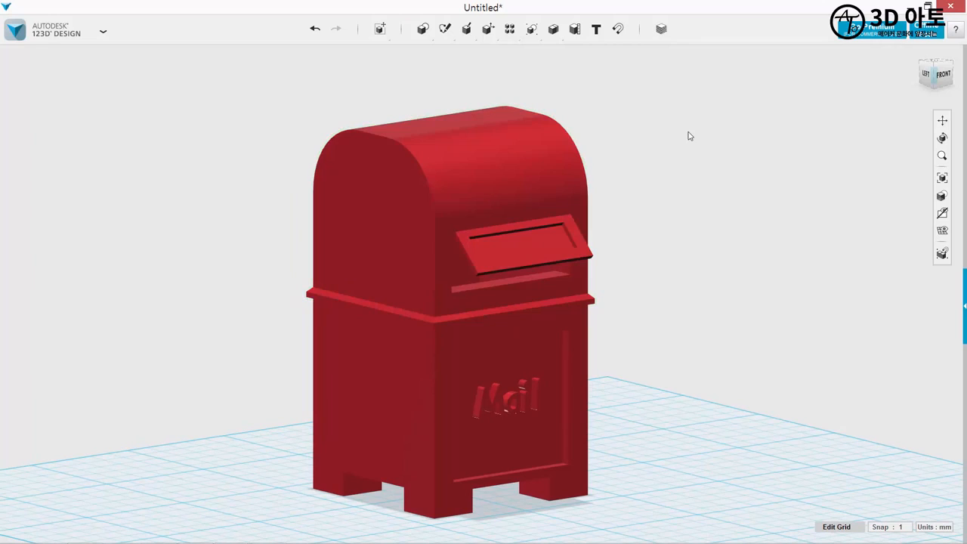
Merge the lower body and the slot flap into the upper body as the target solid.
mouse_move(548, 36)
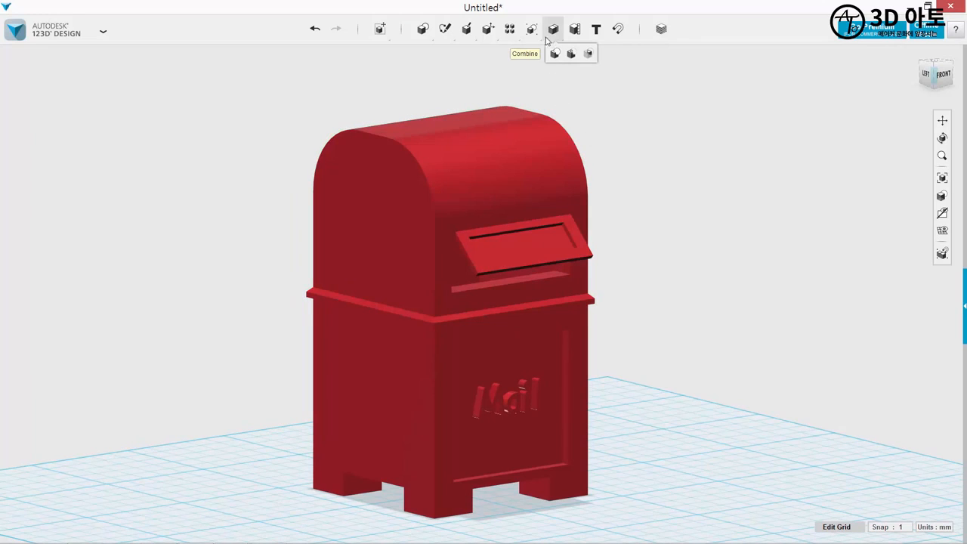
click(554, 59)
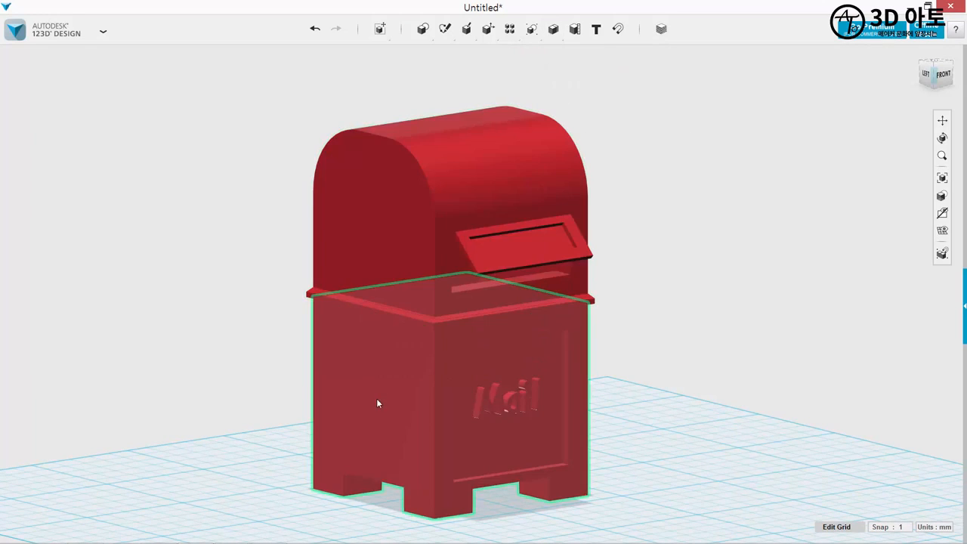
mouse_move(850, 263)
right_down()
mouse_move(753, 265)
mouse_move(832, 266)
right_up()
mouse_move(551, 32)
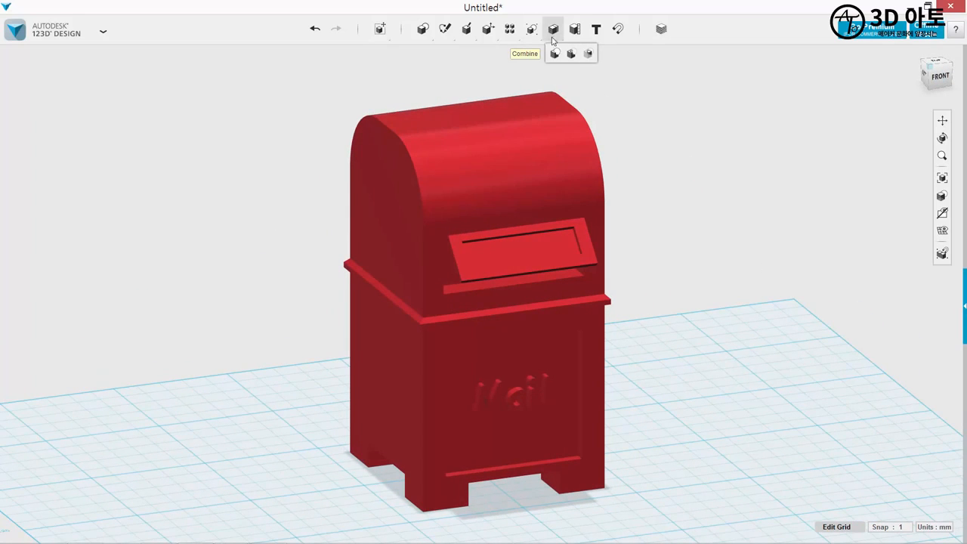
click(552, 48)
click(490, 200)
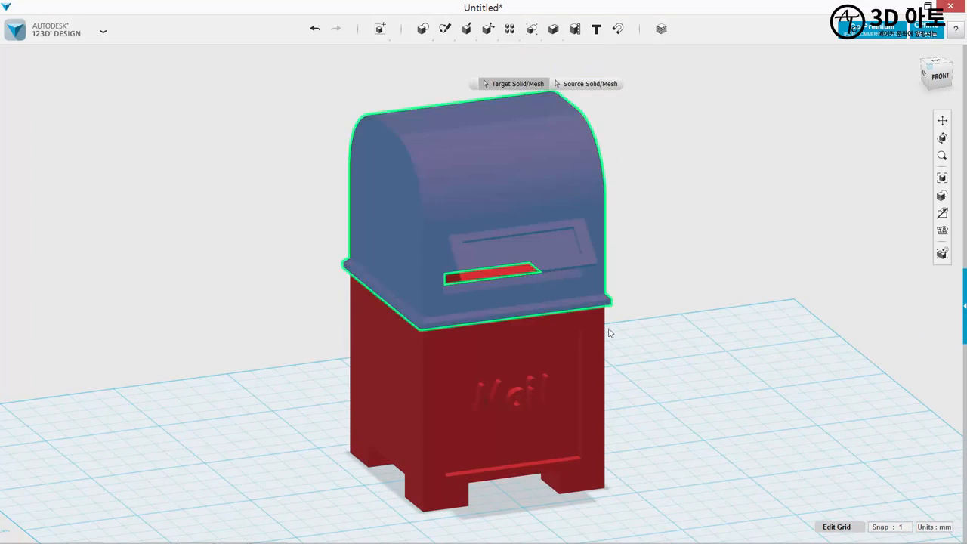
drag(776, 461, 265, 146)
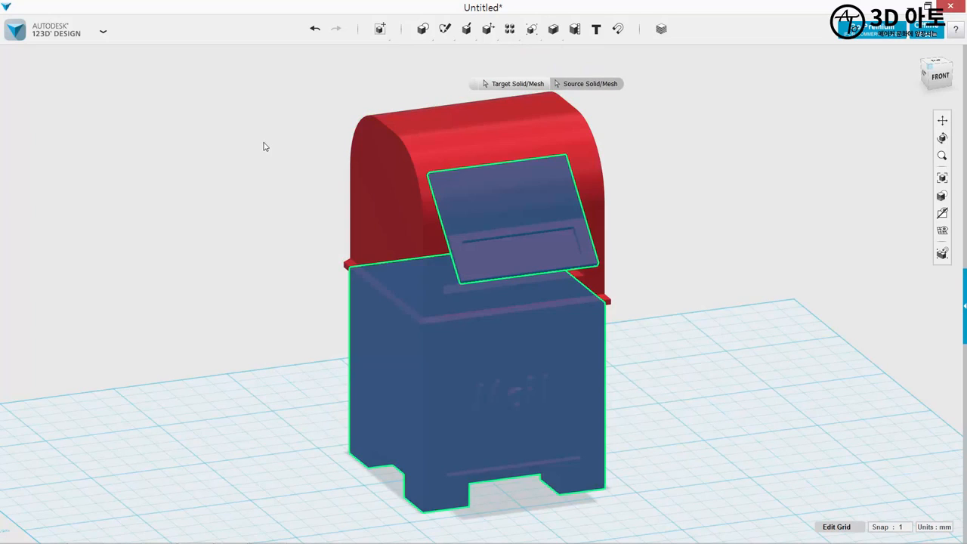
click(265, 146)
right_drag(265, 146, 382, 294)
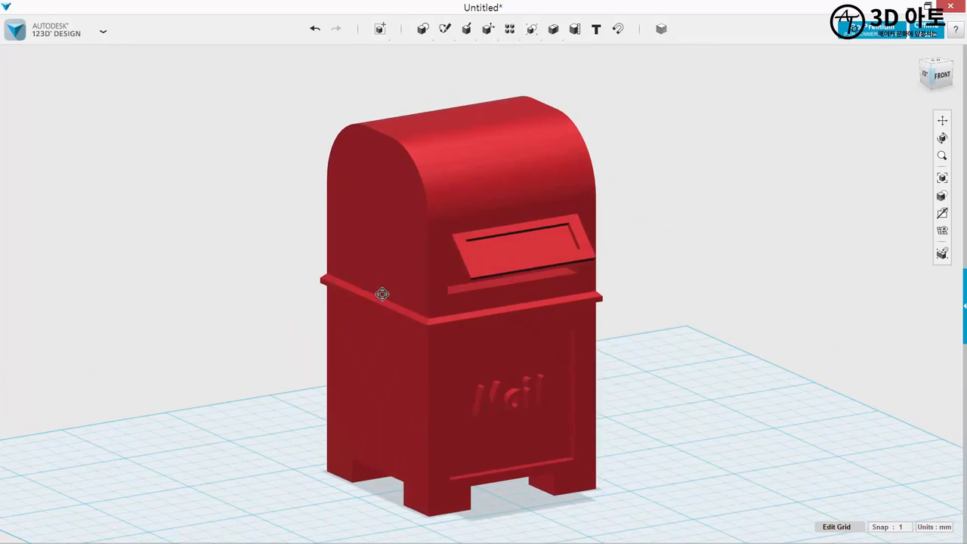